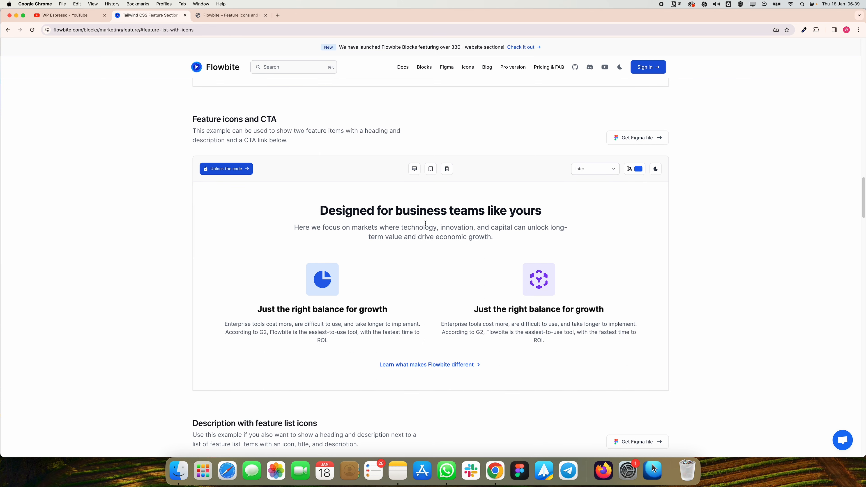
Switch to the Bricks builder for the Flowbite feature icons page and add a section with a container to the empty canvas
key("ctrl+Tab")
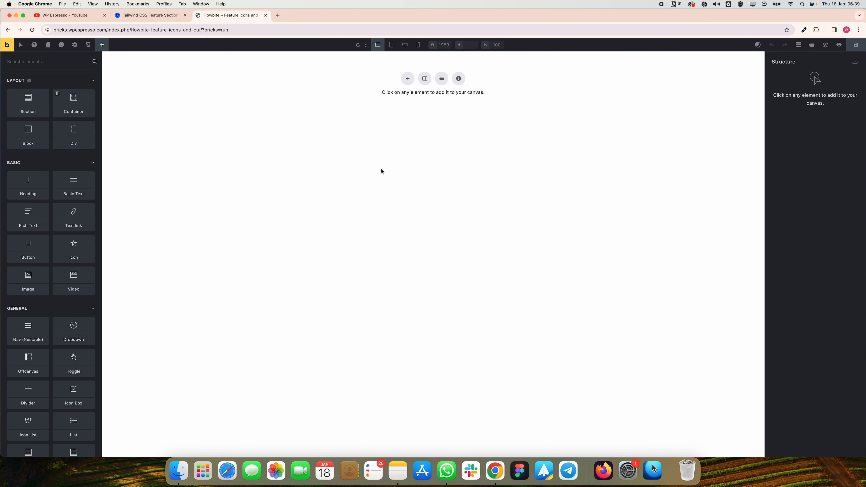
left_click(172, 21)
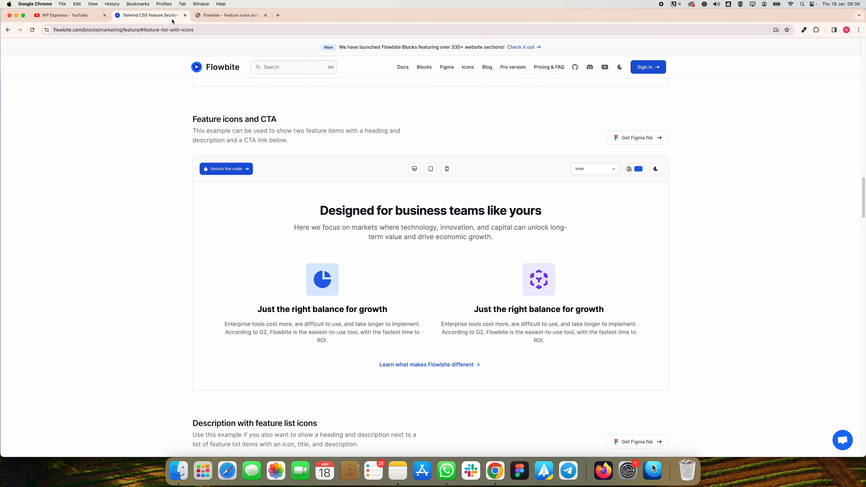
left_click(218, 15)
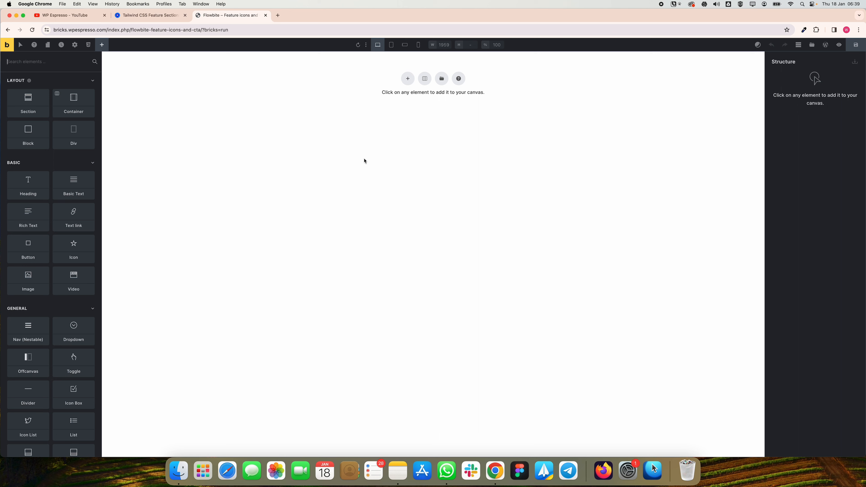
key("F1")
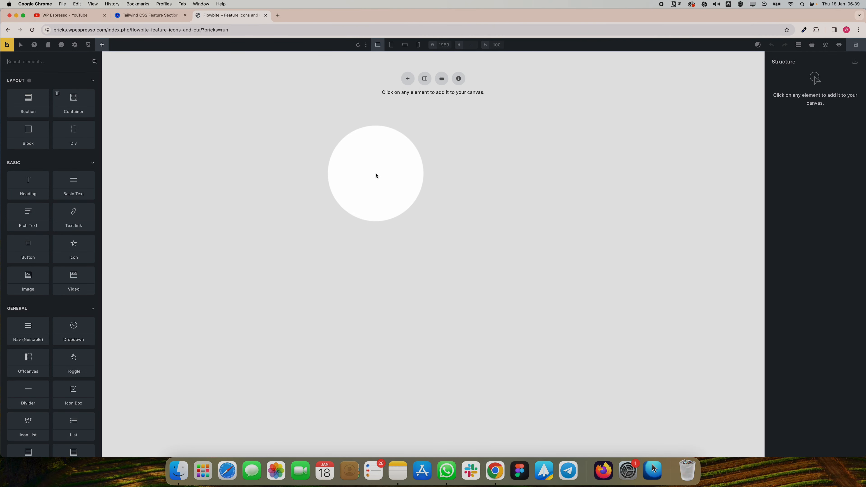
left_click(408, 79)
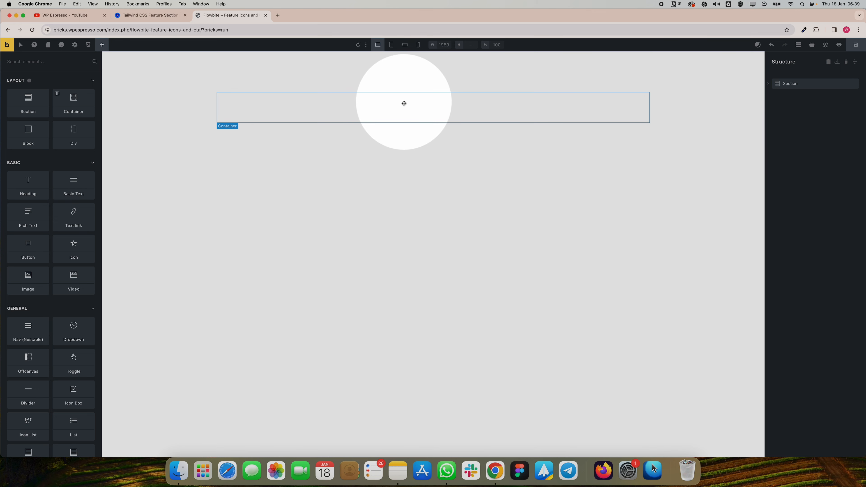
Add a Heading and a Rich Text element inside the section's container
left_click(437, 109)
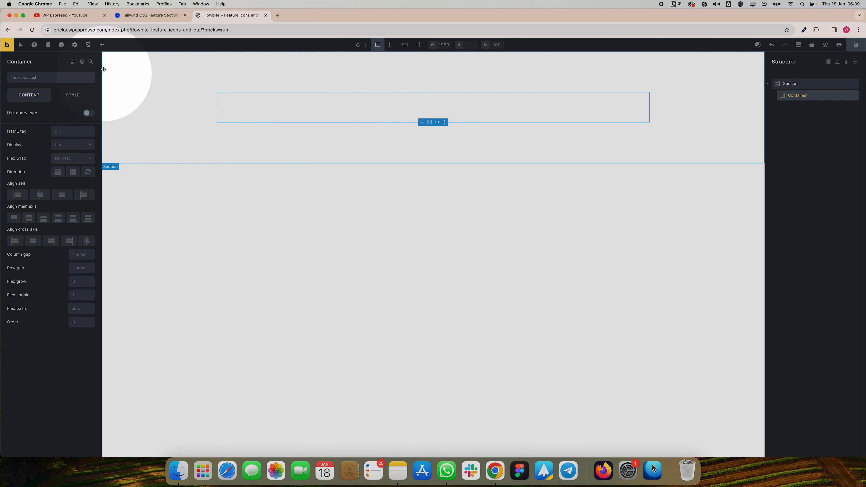
left_click(102, 45)
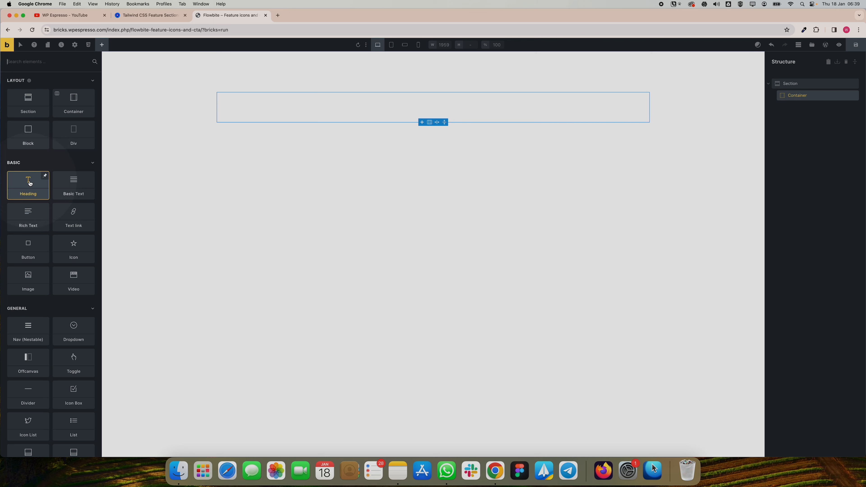
left_click(30, 183)
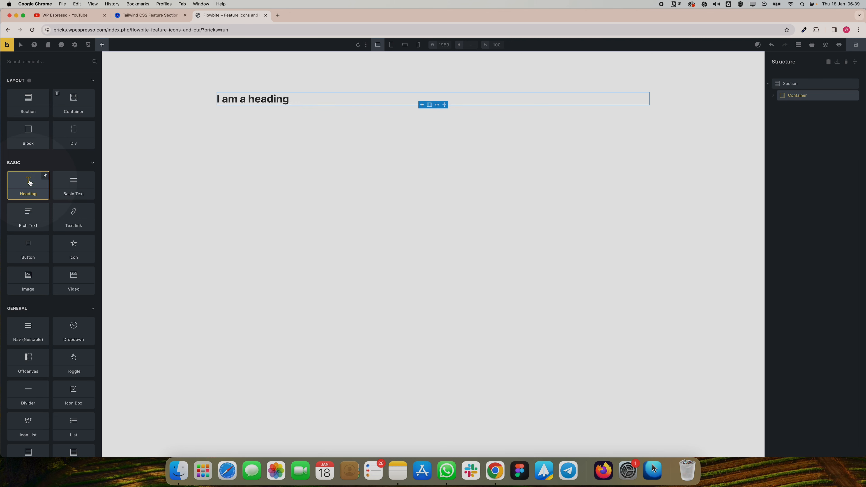
left_click(32, 211)
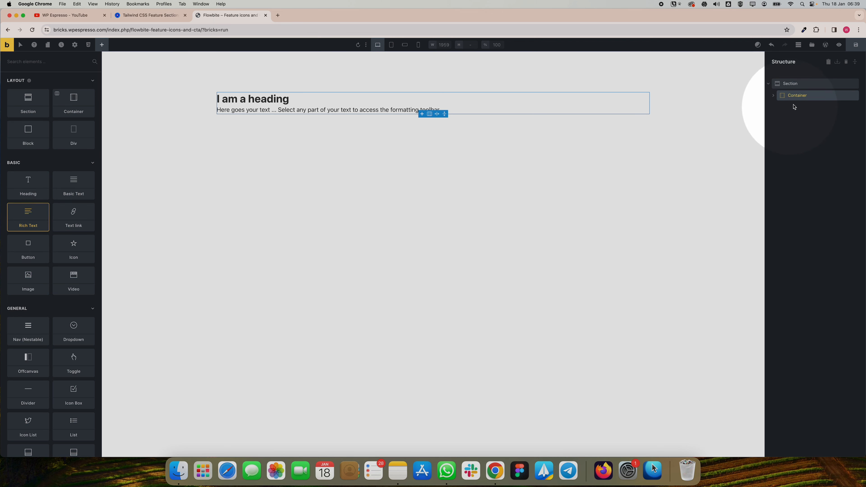
Add a second container to the section, below the one holding the heading and rich text
left_click(796, 85)
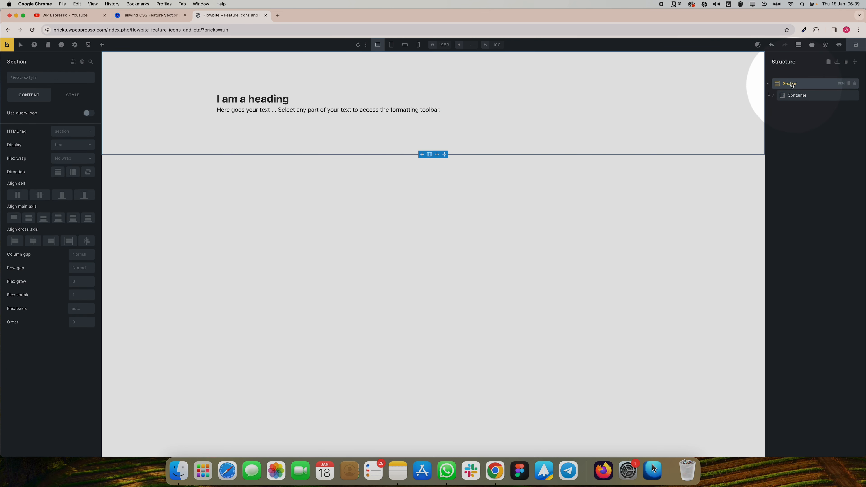
left_click(102, 45)
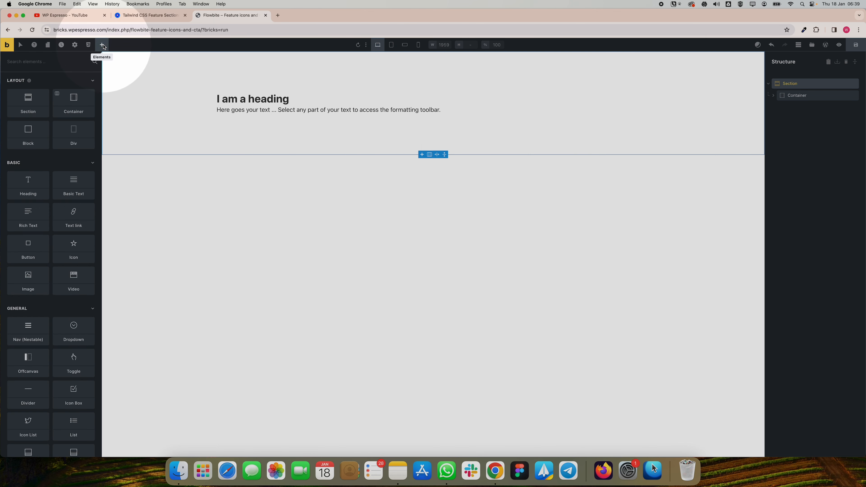
left_click(74, 105)
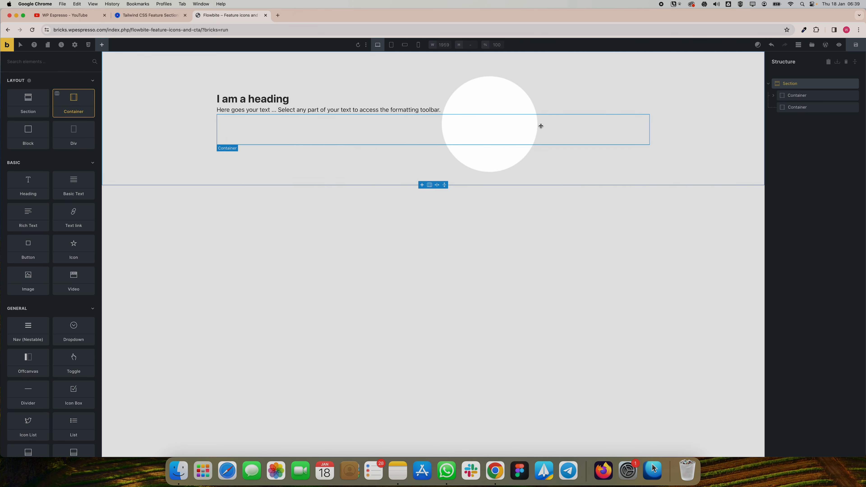
Set the second container's display to grid and its grid template columns to var(--grid-2)
left_click(775, 97)
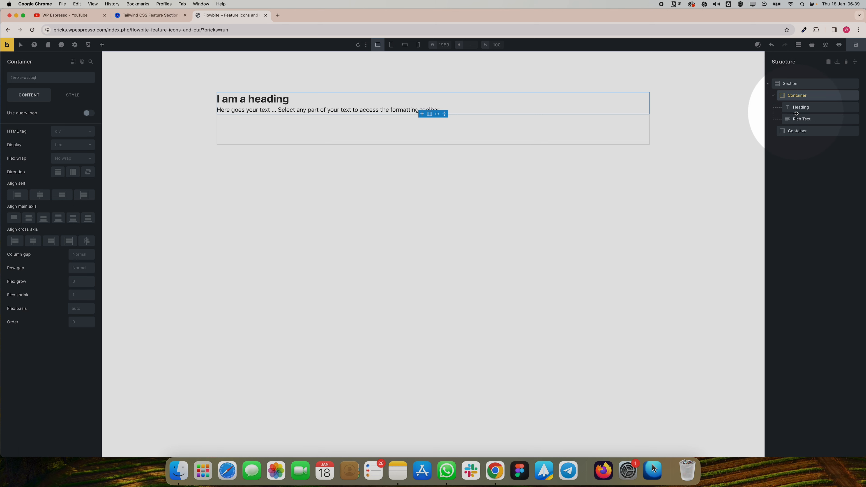
left_click(798, 131)
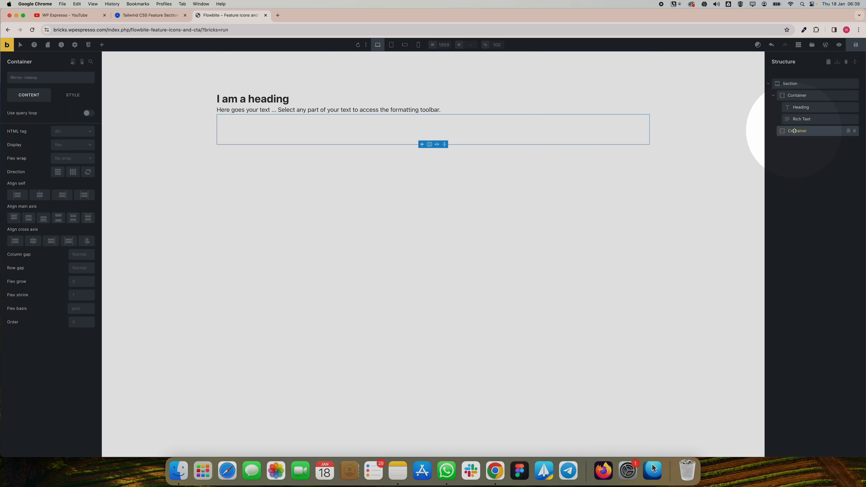
left_click(66, 147)
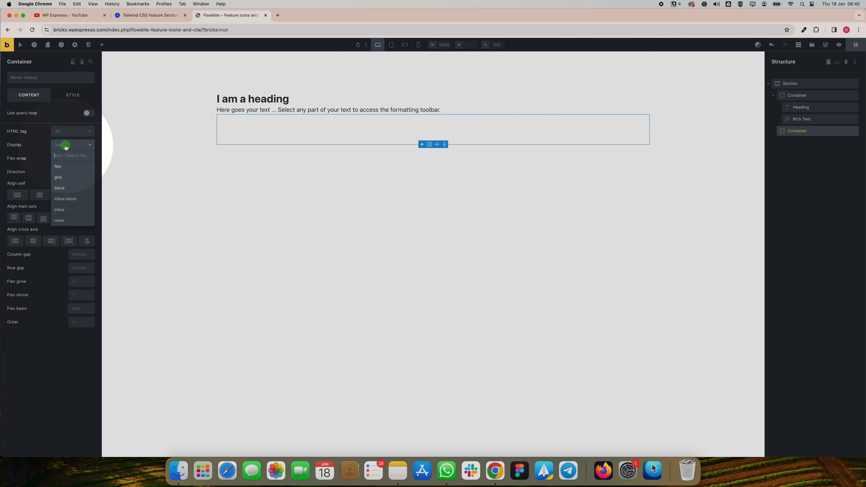
left_click(67, 177)
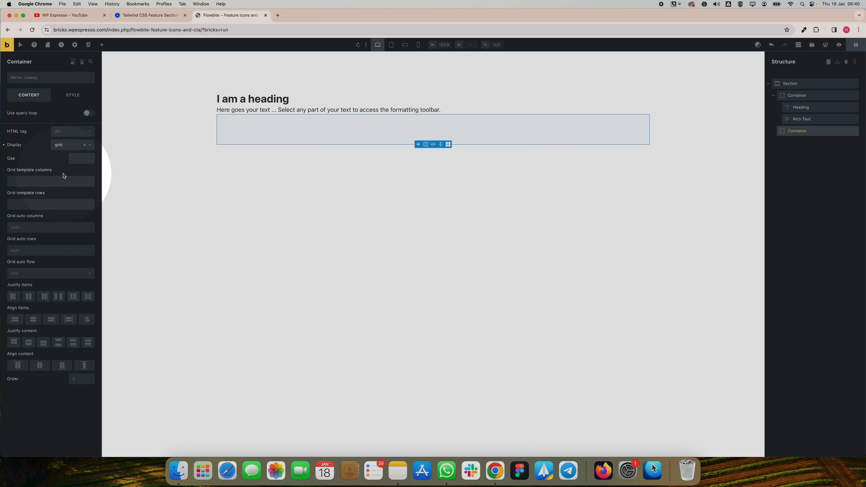
left_click(23, 183)
right_click(23, 183)
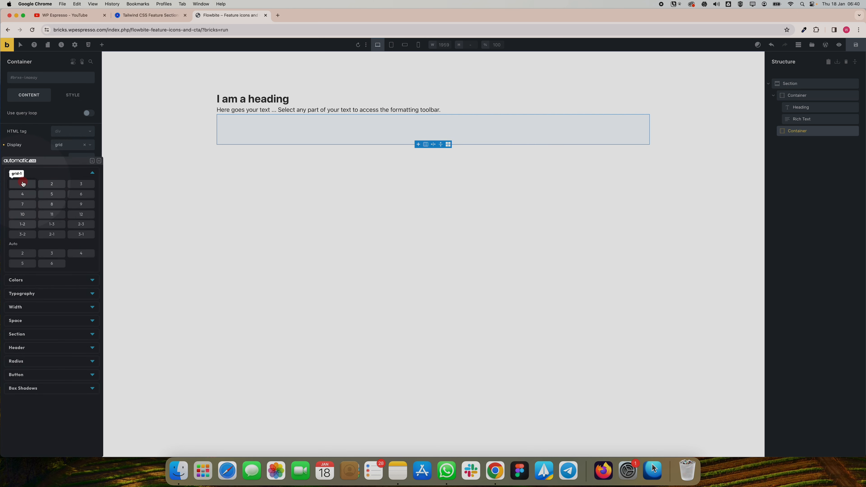
left_click(52, 187)
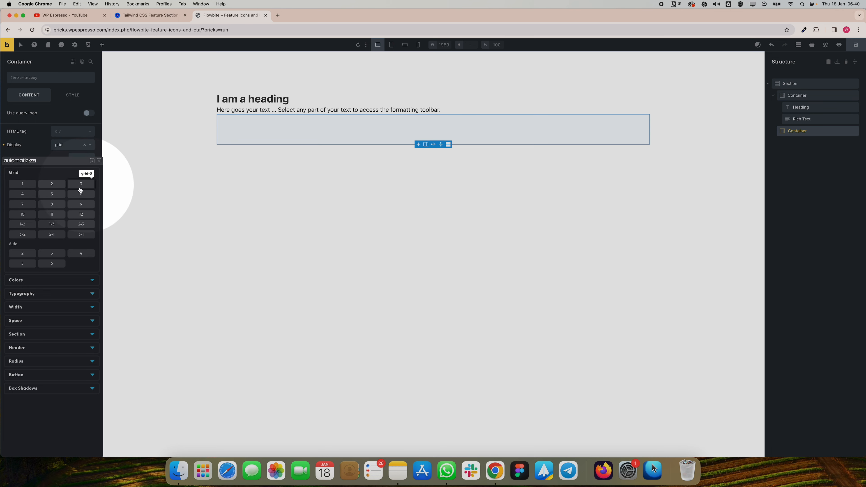
left_click(51, 187)
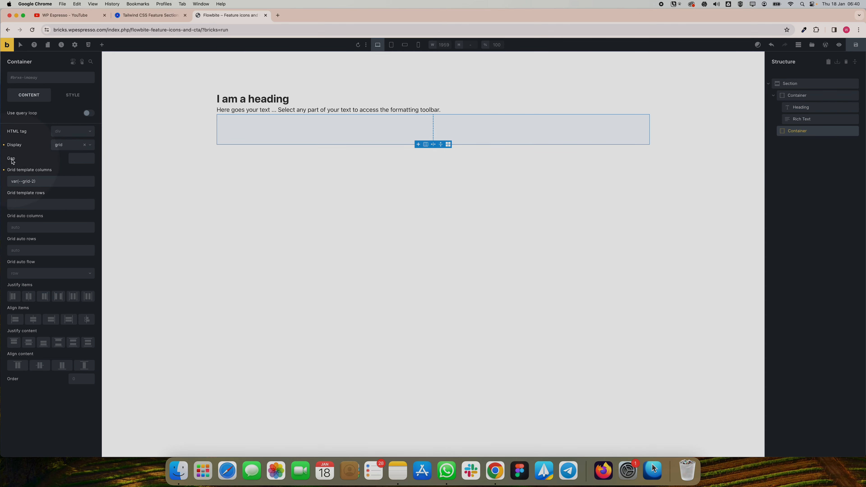
Set the grid container's gap to the medium spacing variable, var(--space-m)
left_click(76, 159)
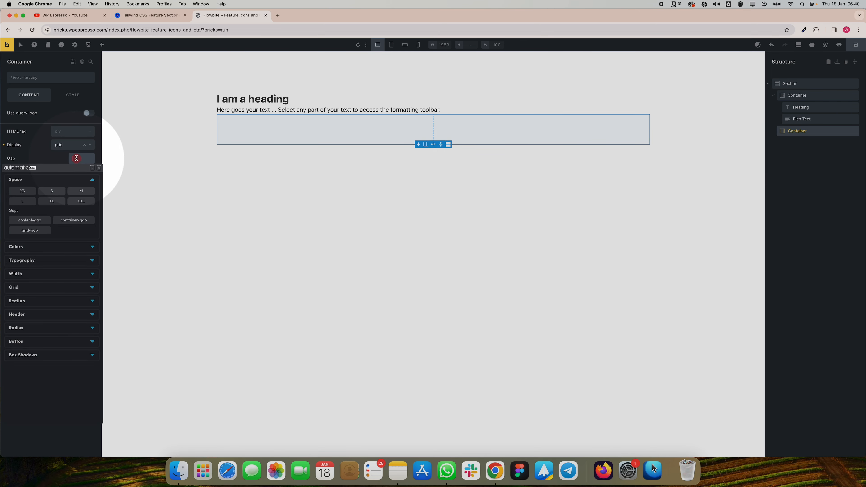
left_click(82, 191)
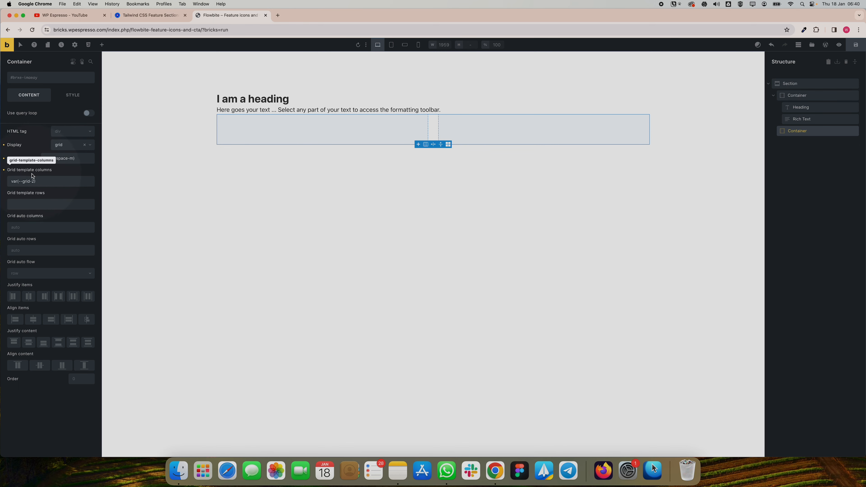
left_click_drag(48, 181, 10, 182)
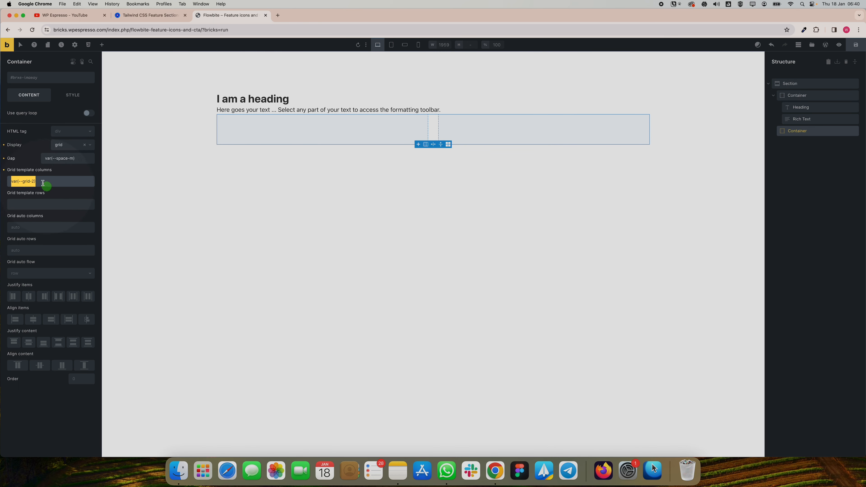
left_click(51, 182)
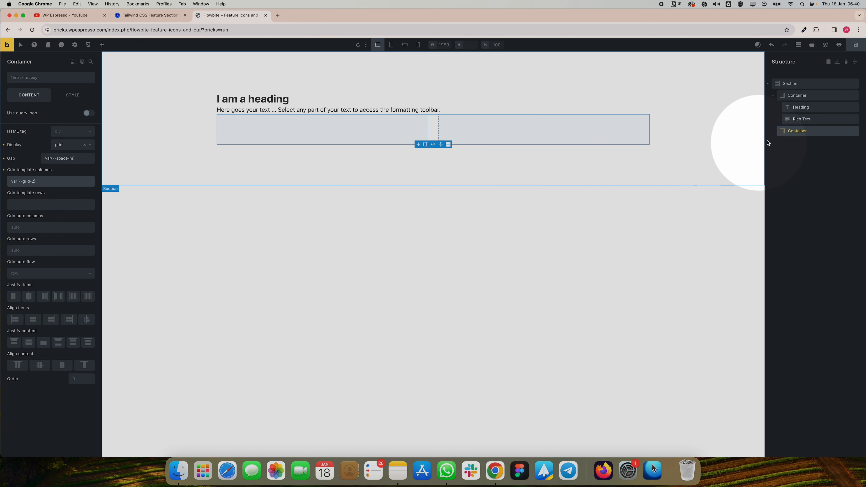
Add a Block inside the grid container and expand the container in the page structure
left_click(795, 133)
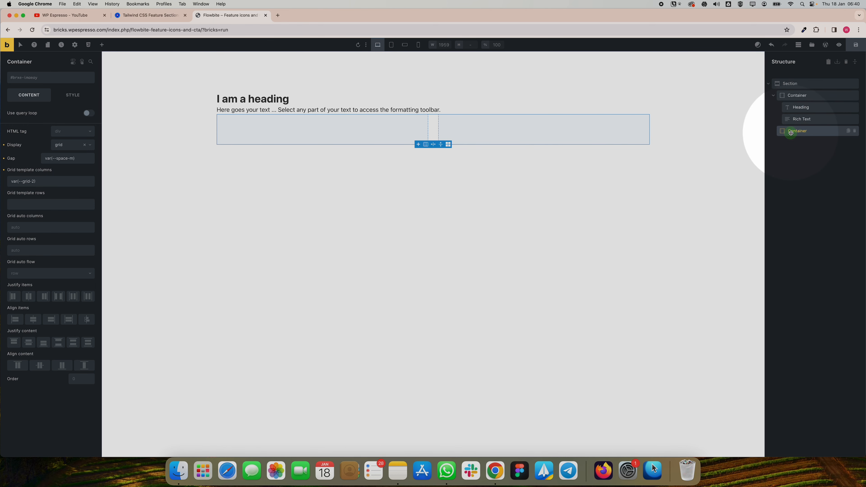
left_click(102, 46)
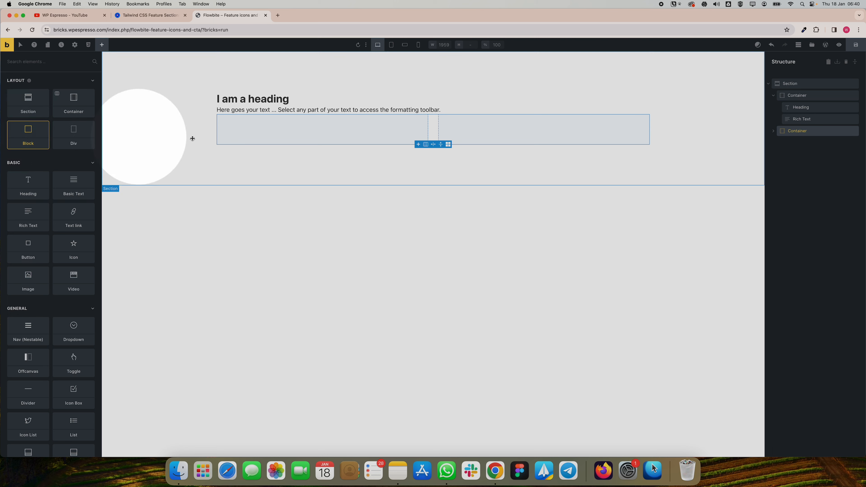
left_click_drag(773, 134, 774, 134)
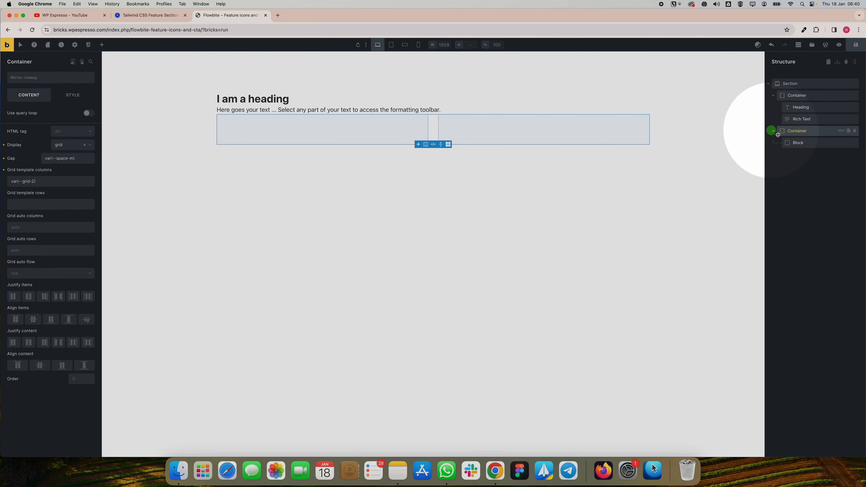
Find the Icon element by searching for "icon" and add it inside the new block
left_click(798, 143)
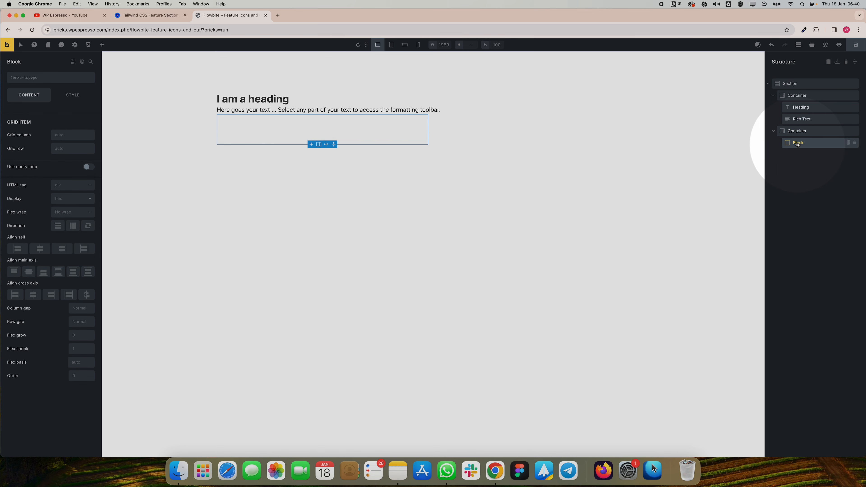
double_click(798, 143)
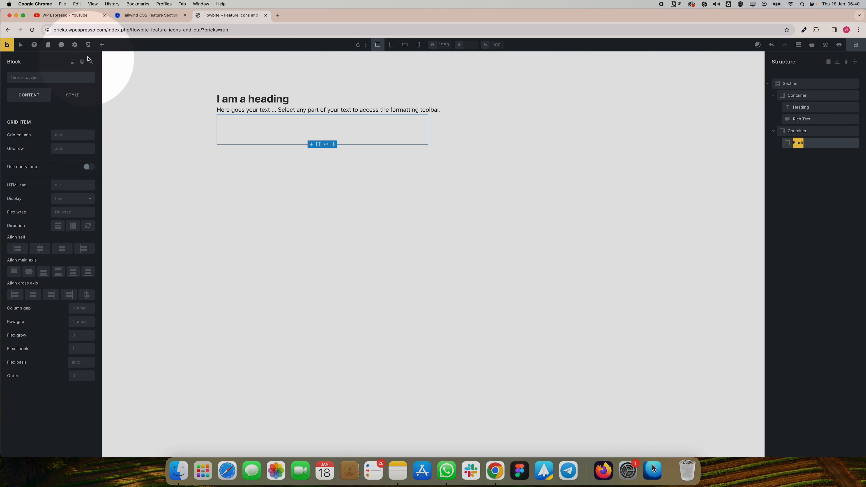
left_click(101, 46)
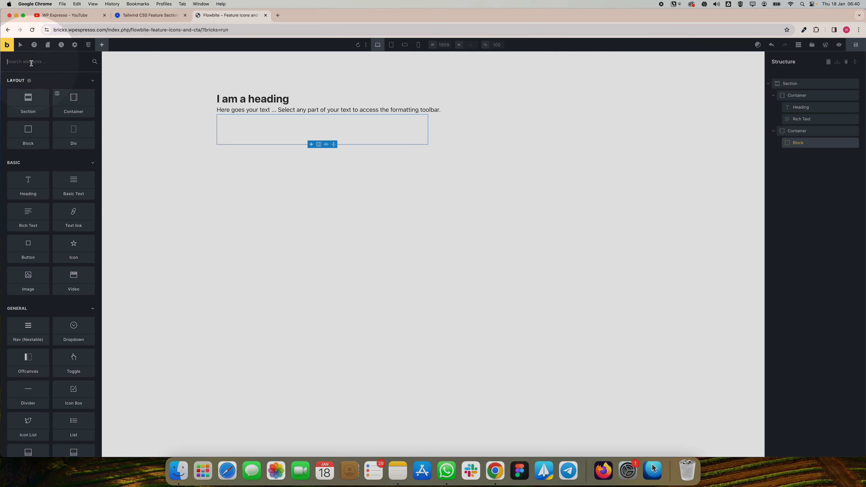
type("icon")
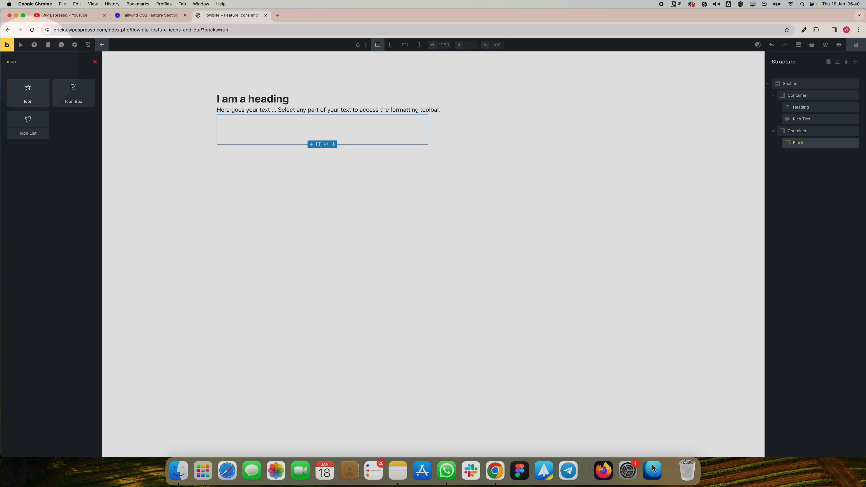
left_click(37, 90)
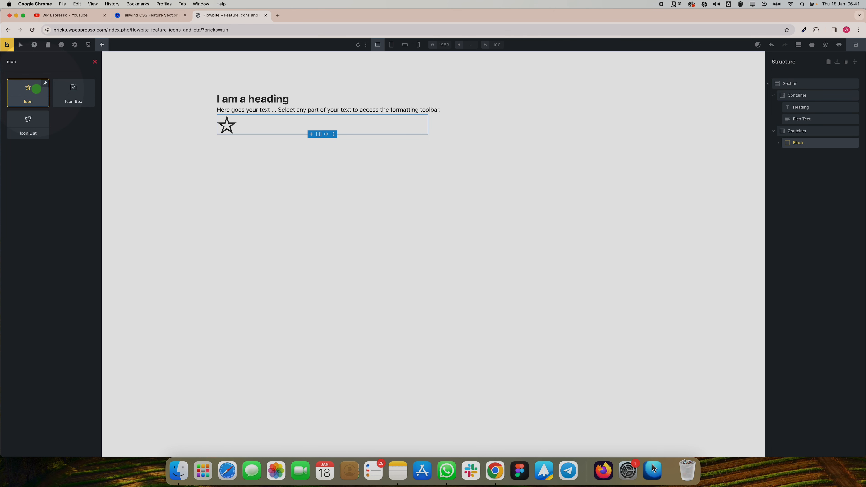
left_click(95, 61)
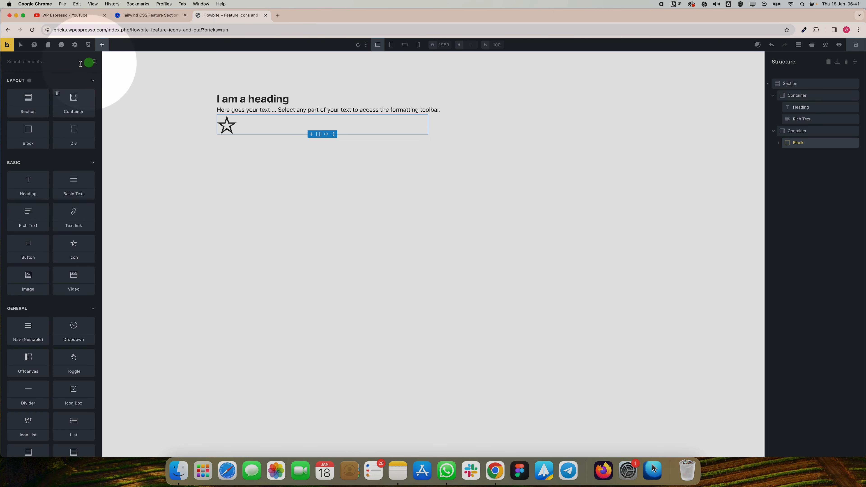
Find the Heading element by searching for "head" and add it below the icon in the block
left_click(64, 65)
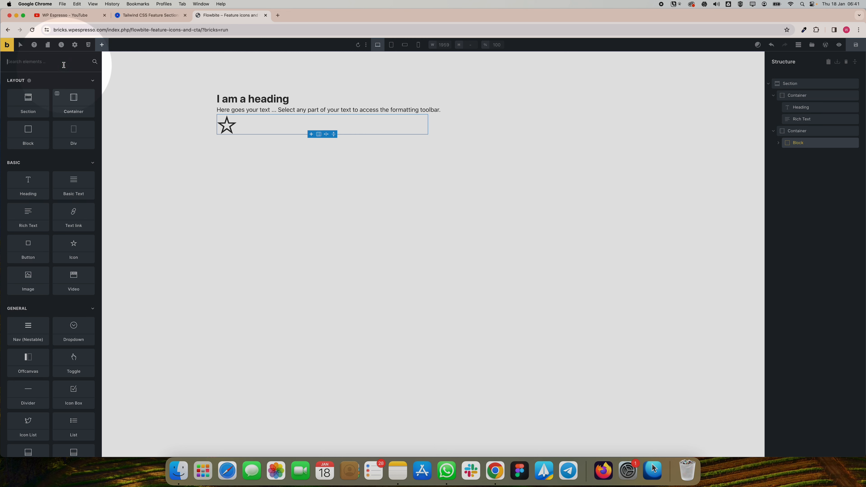
type("head")
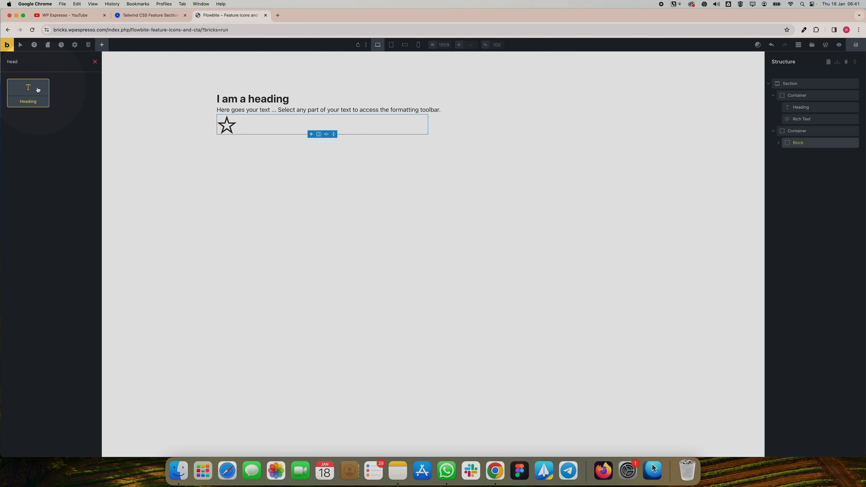
left_click(37, 88)
left_click(95, 62)
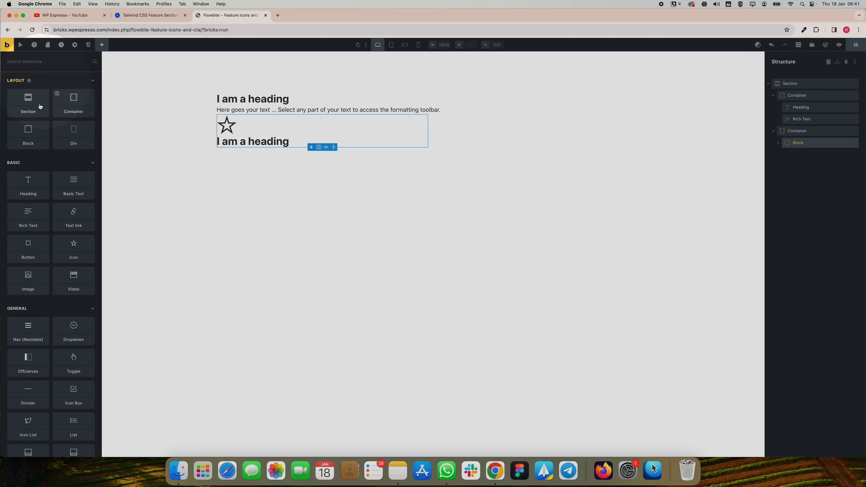
Add a Rich Text element below the heading in the block and check the feature layout on the Flowbite reference page
left_click(27, 216)
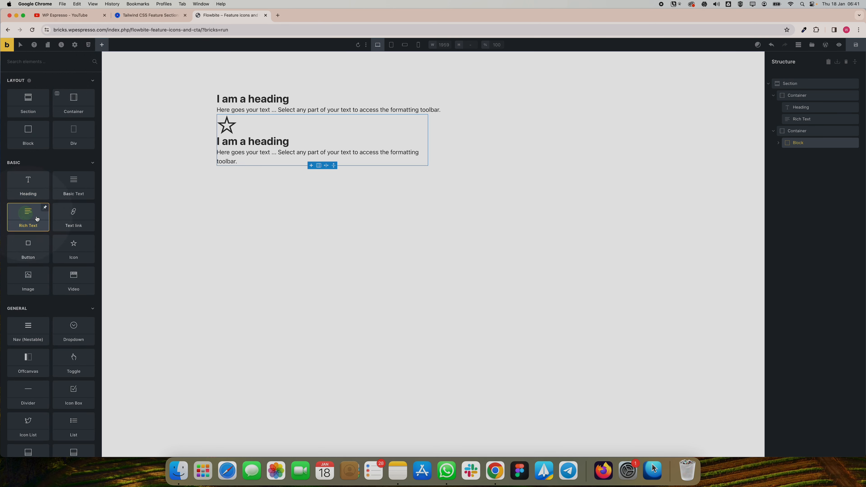
left_click(162, 17)
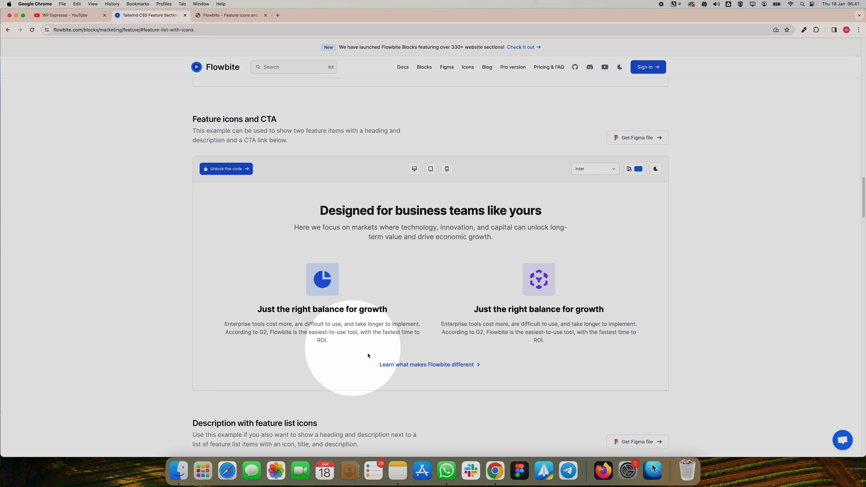
left_click(237, 18)
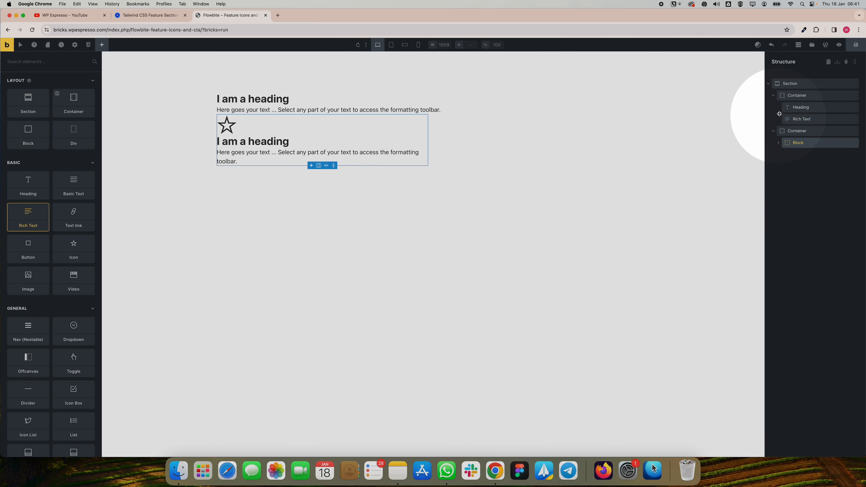
Add a new Container at the end of the section, below the grid container
left_click(788, 84)
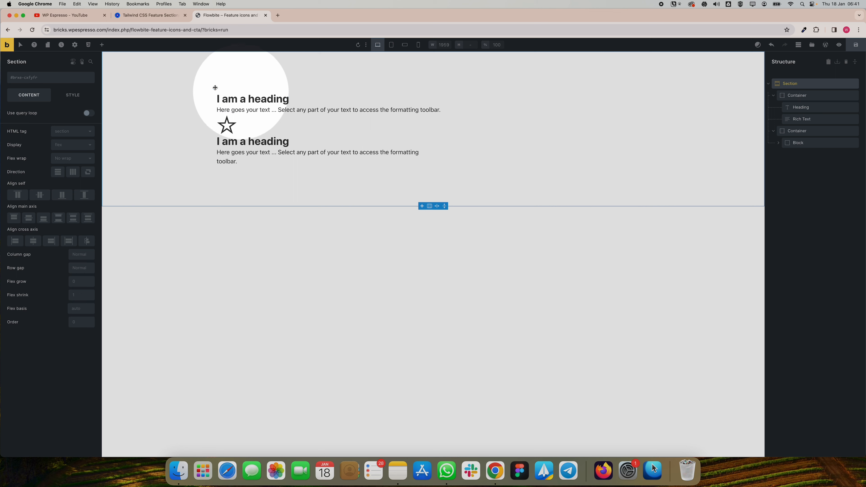
left_click(101, 46)
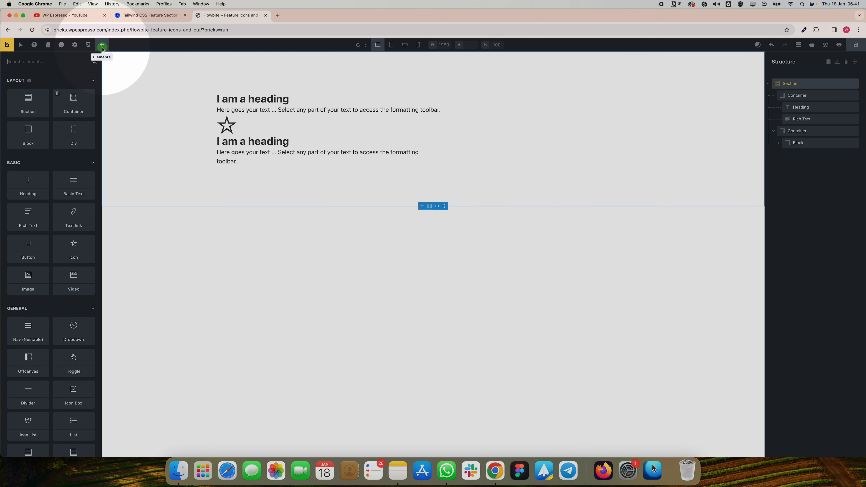
left_click(75, 100)
left_click(602, 220)
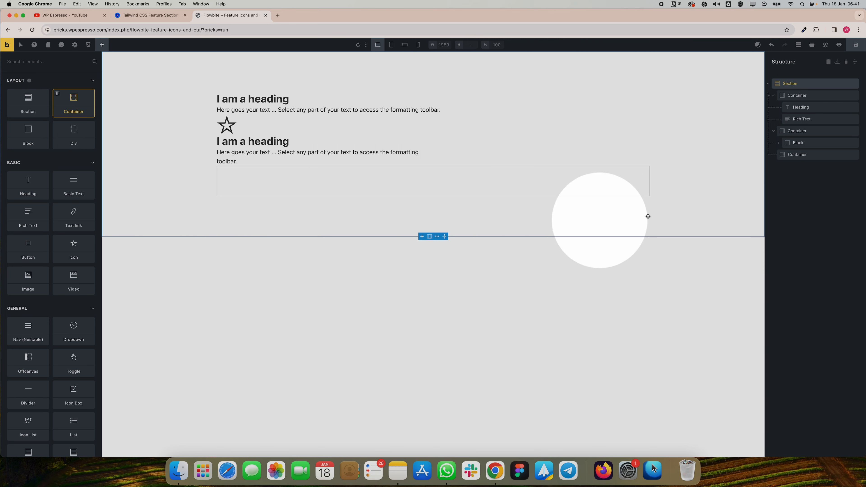
Find the Text link element by searching for "link" and add it inside the new container
left_click(796, 157)
left_click(795, 156)
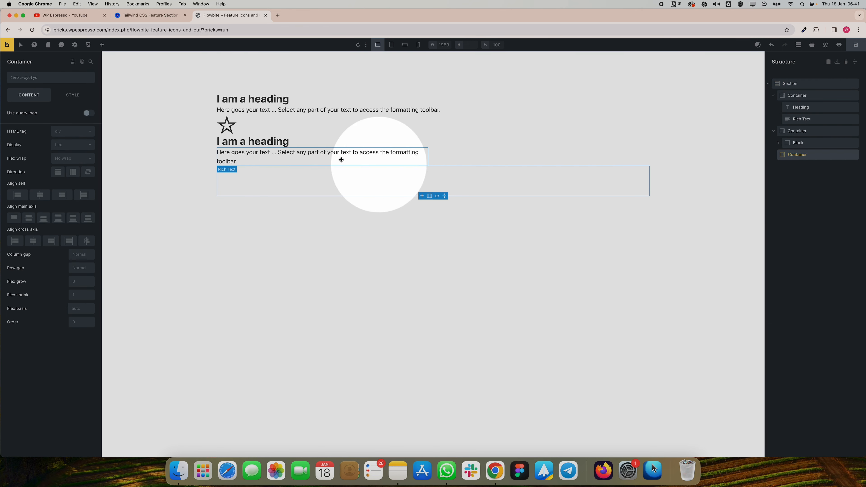
left_click(103, 45)
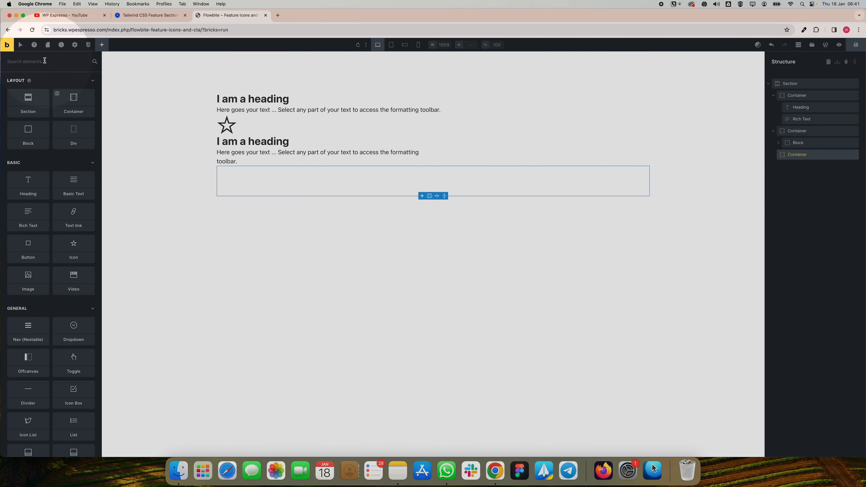
type("link")
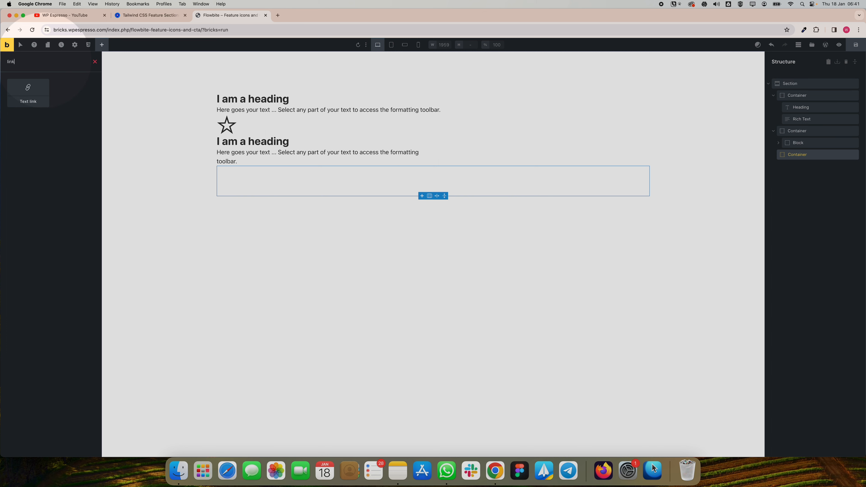
left_click(22, 97)
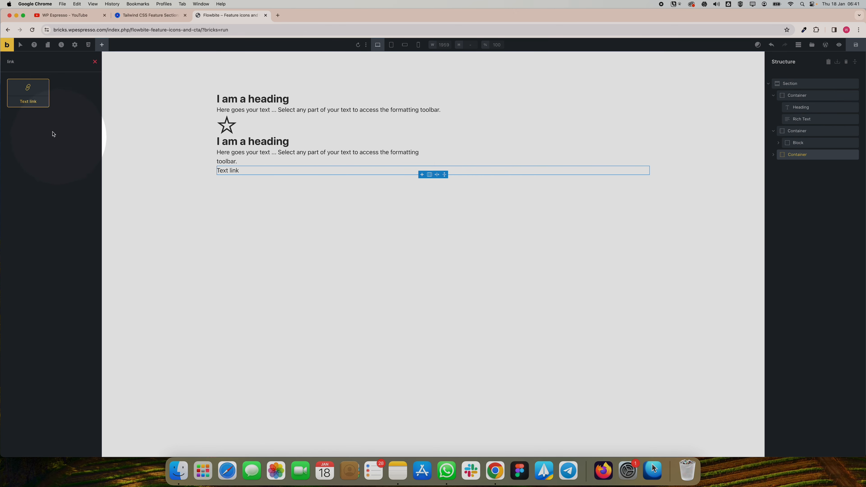
Select the text link and open the library choices for its icon
left_click(229, 171)
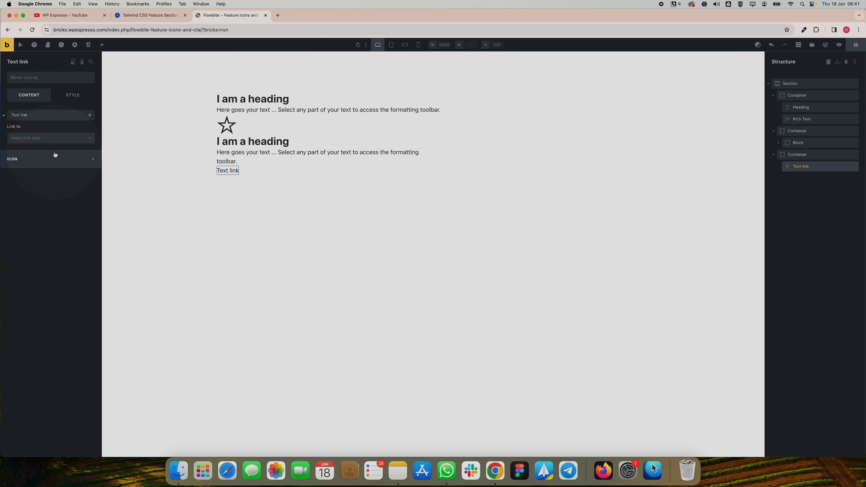
left_click(90, 175)
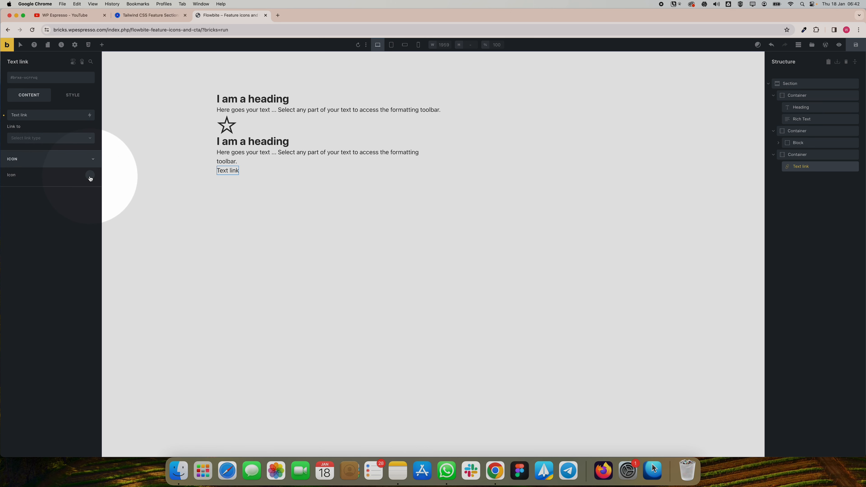
left_click(80, 194)
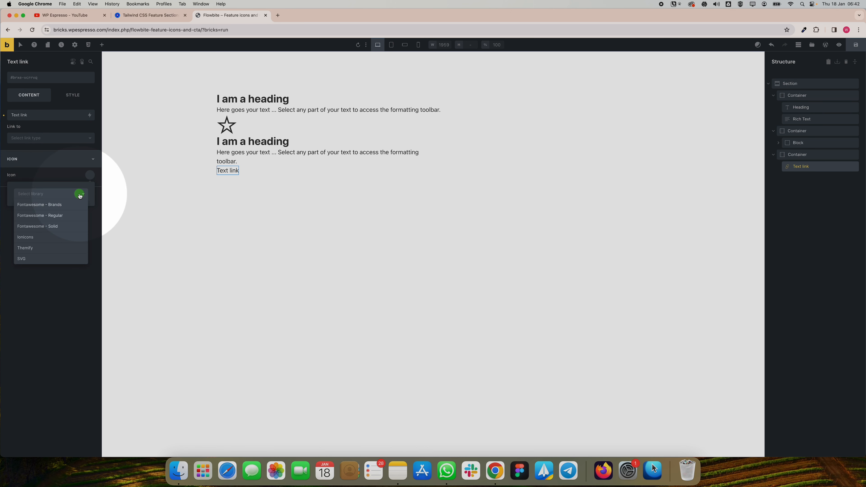
Look for a suitable link icon in the Fontawesome - Regular and Fontawesome - Brands libraries
left_click(39, 259)
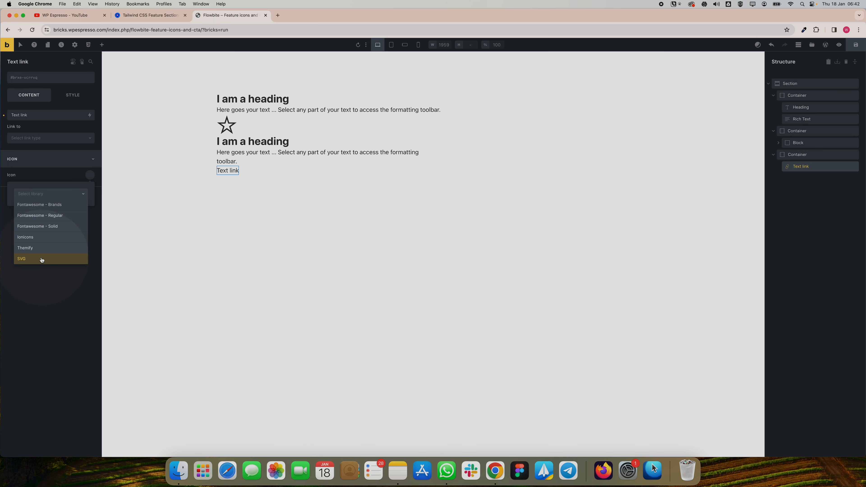
left_click(56, 217)
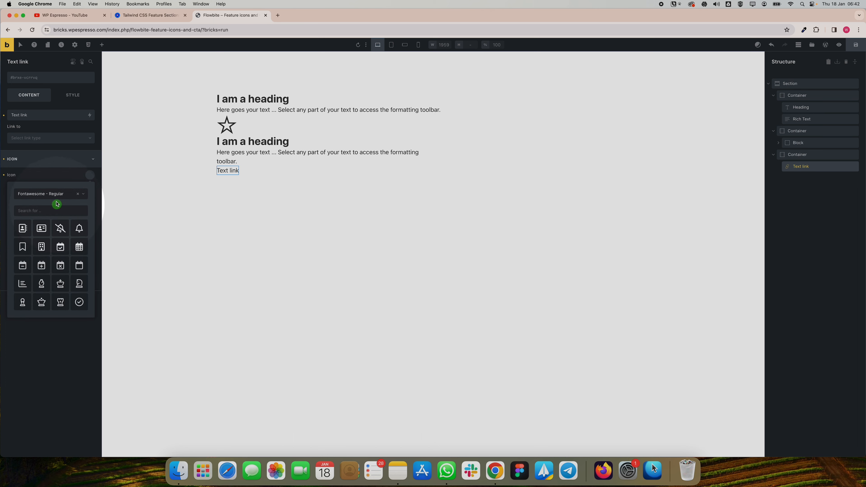
scroll(64, 228, "down", 10)
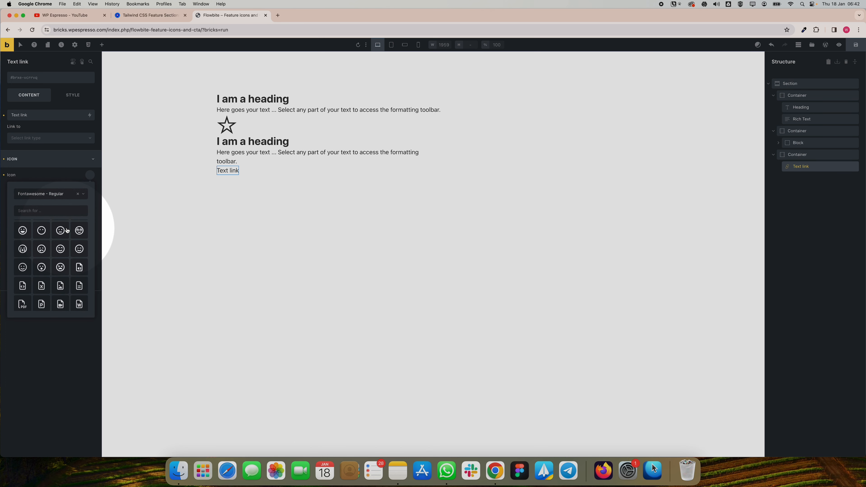
scroll(67, 231, "down", 15)
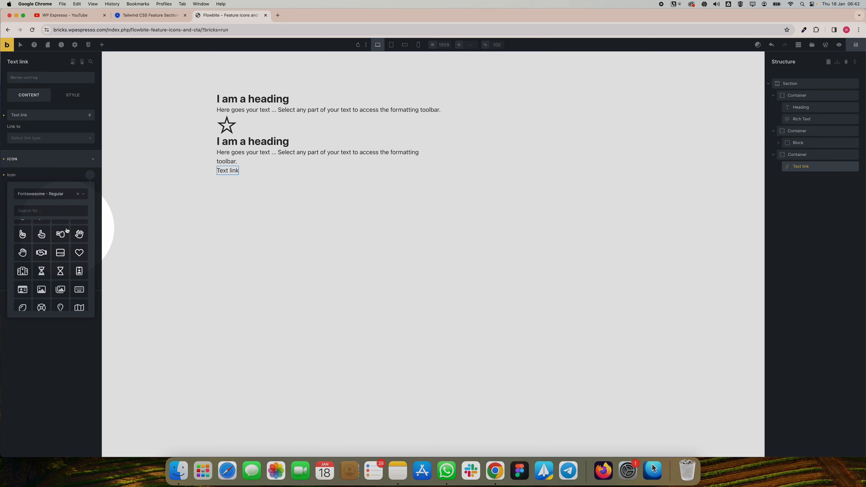
left_click(58, 194)
left_click(58, 203)
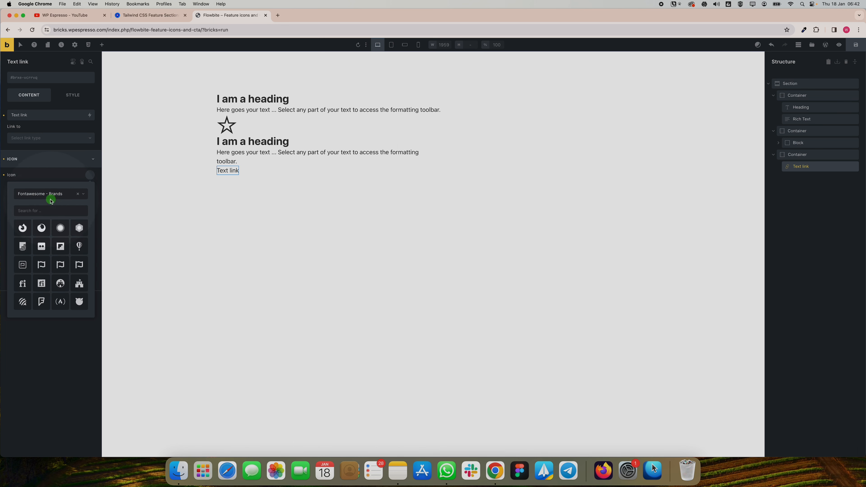
Give the text link the right-pointing chevron icon from the Fontawesome - Solid library and set its position to Right
left_click(50, 196)
left_click(56, 226)
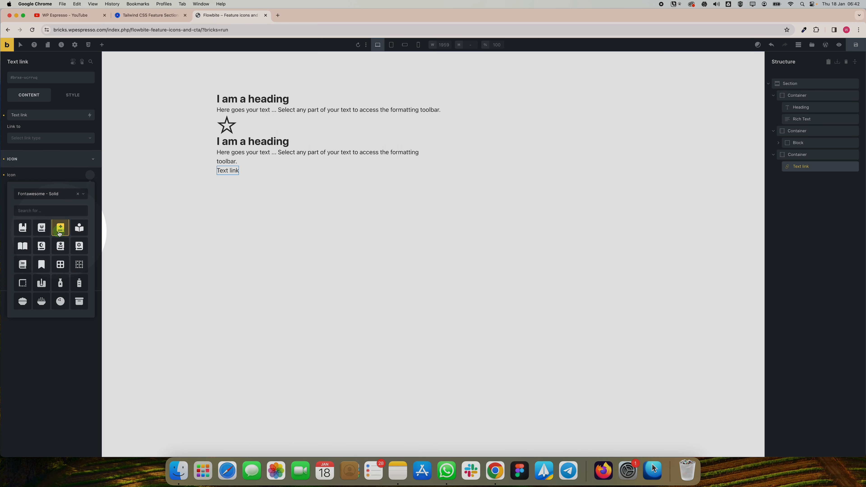
scroll(60, 234, "down", 5)
scroll(59, 234, "down", 10)
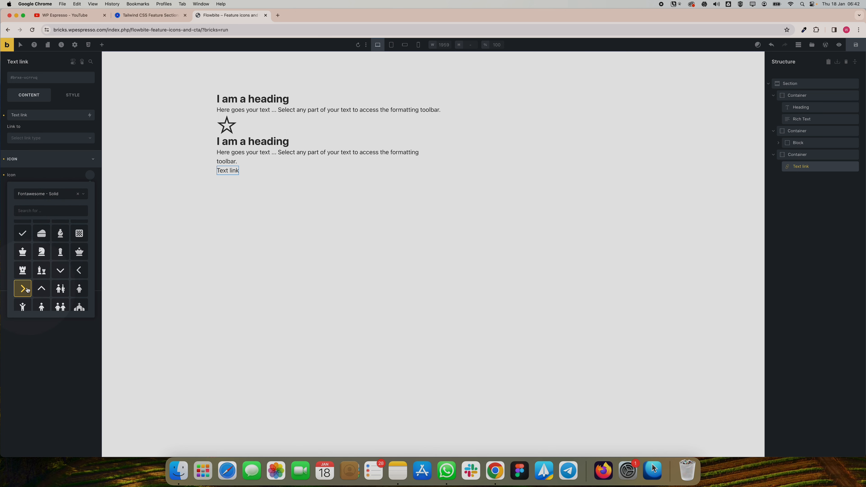
left_click(28, 290)
left_click(80, 176)
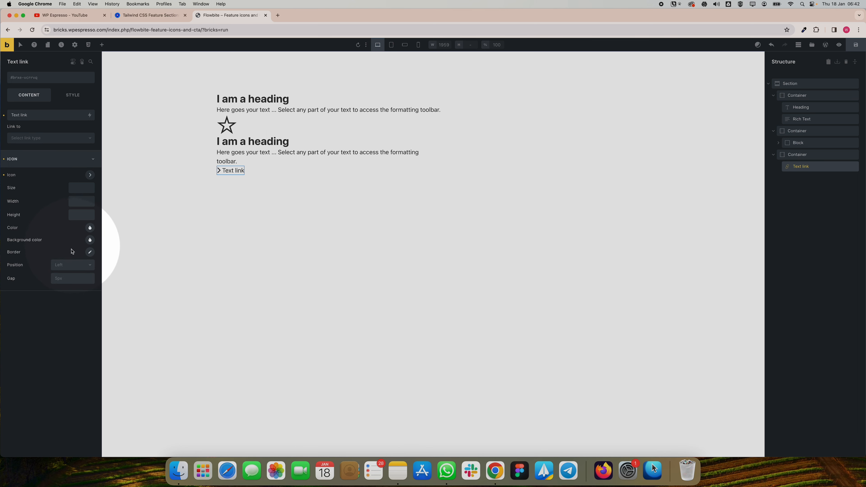
left_click(68, 266)
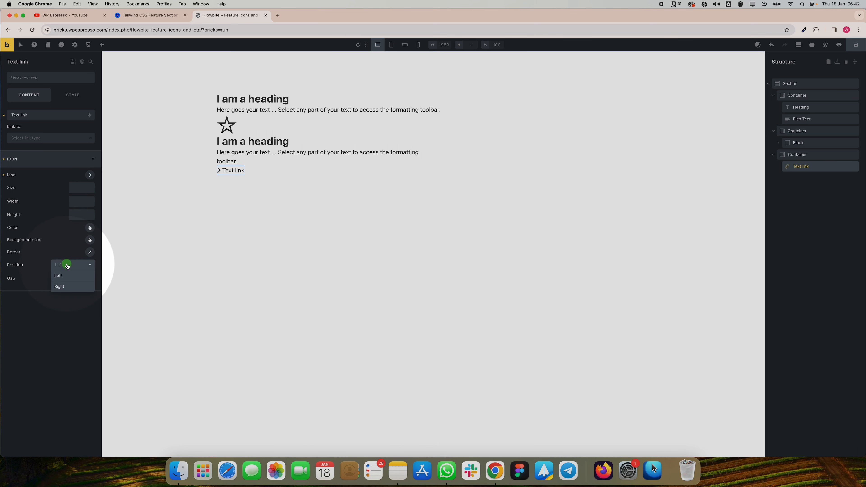
left_click(63, 287)
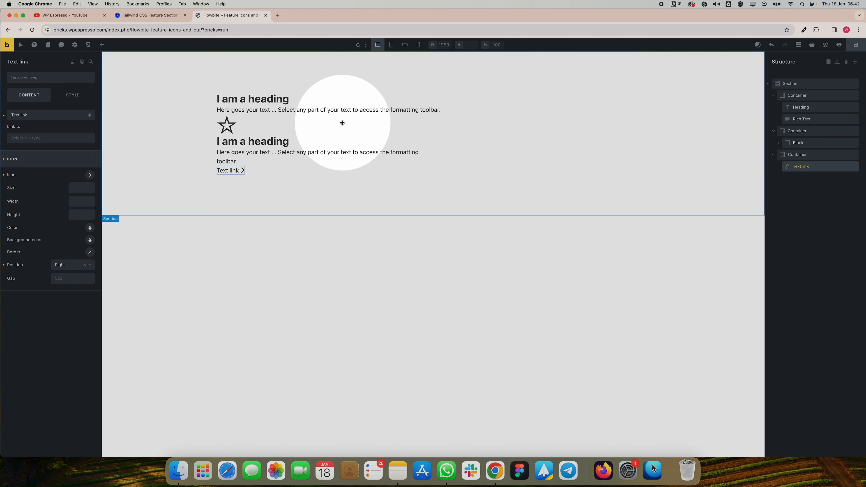
Copy "Designed for business teams like yours" from the Flowbite page and use it as the section's main heading text
left_click(162, 20)
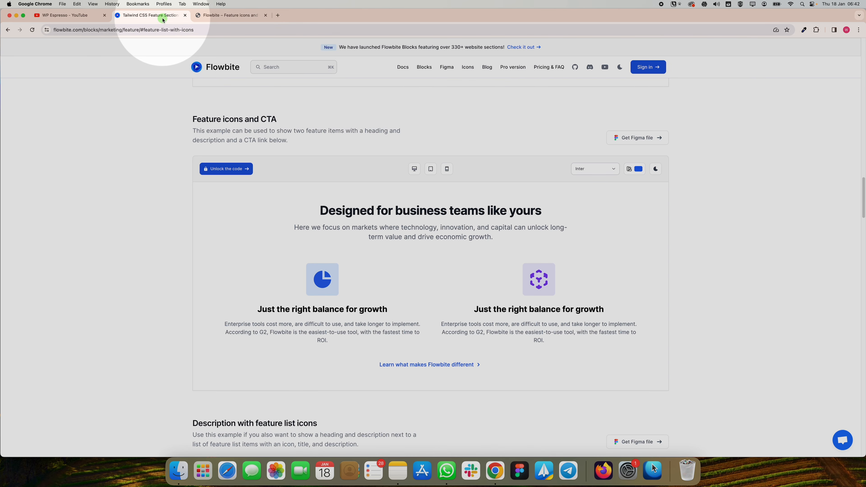
left_click_drag(319, 211, 551, 210)
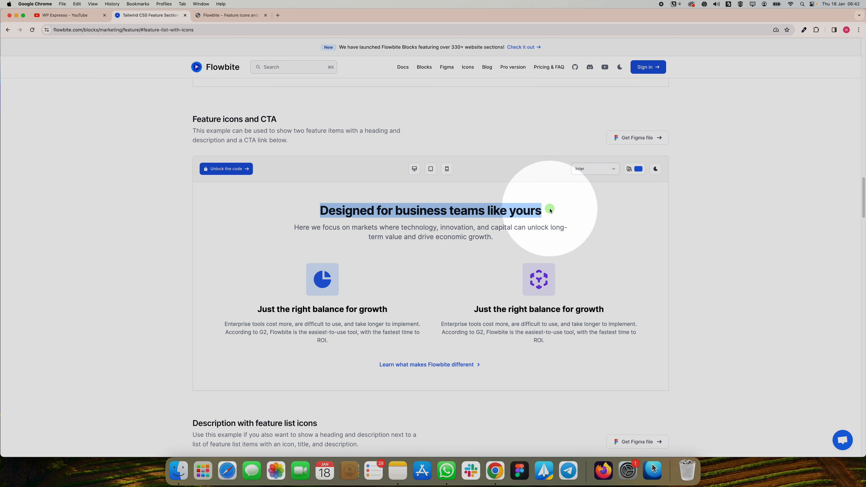
key("super+c")
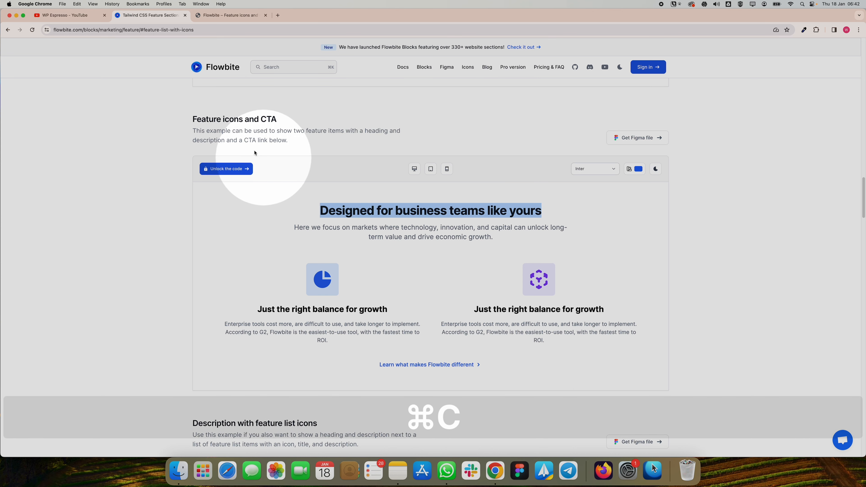
left_click(232, 20)
left_click(74, 115)
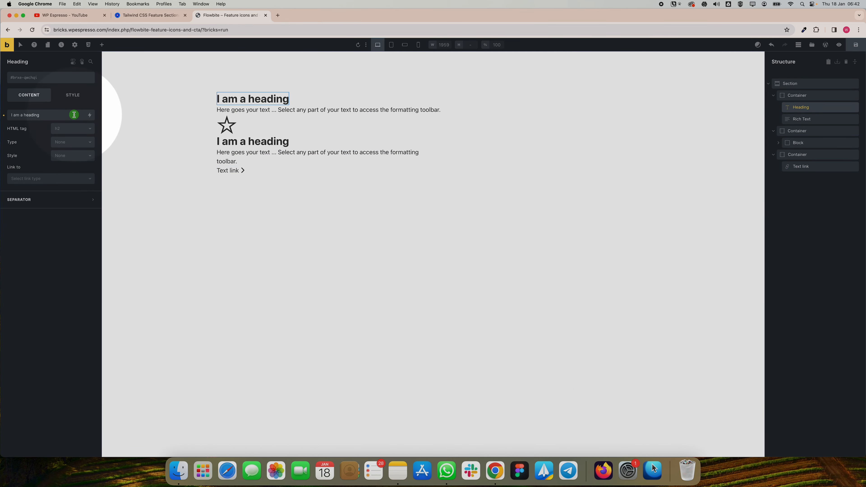
left_click_drag(74, 115, 8, 115)
key("super+v")
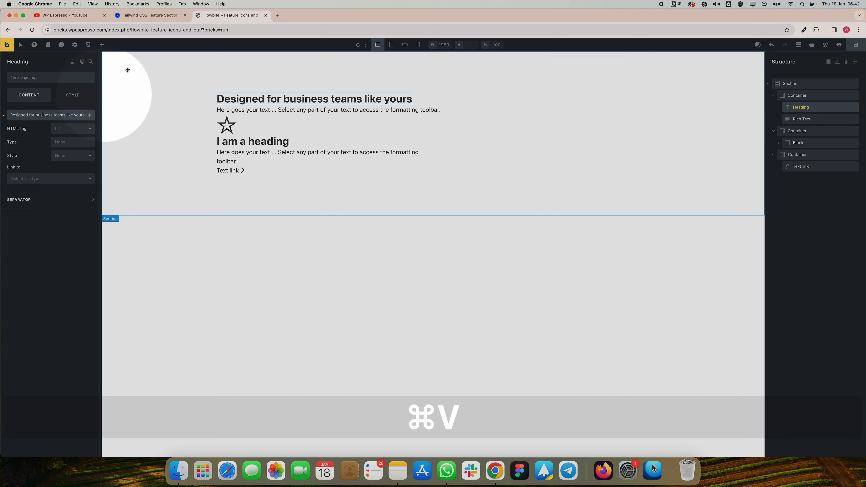
Replace the rich text below the main heading with Flowbite's description, "Here we focus on markets where technology, innovation, and capital can unlock long-term value and drive economic growth."
left_click(150, 15)
left_click_drag(294, 227, 493, 237)
key("super+c")
left_click(219, 15)
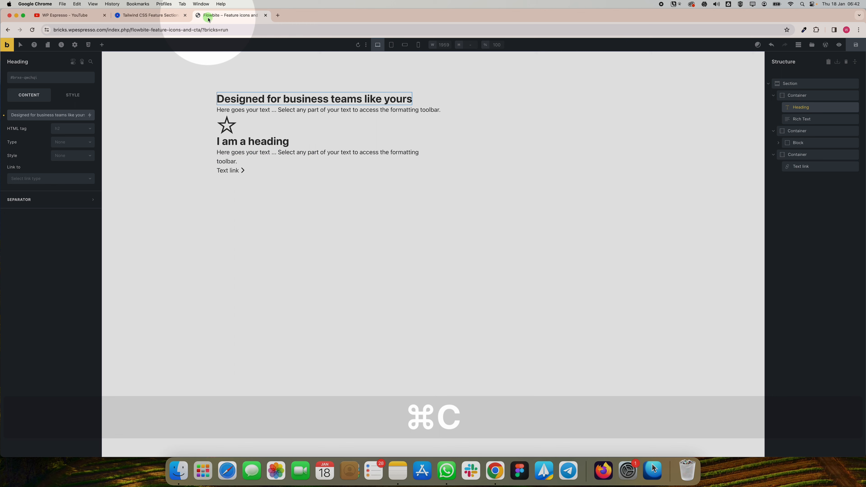
left_click(236, 111)
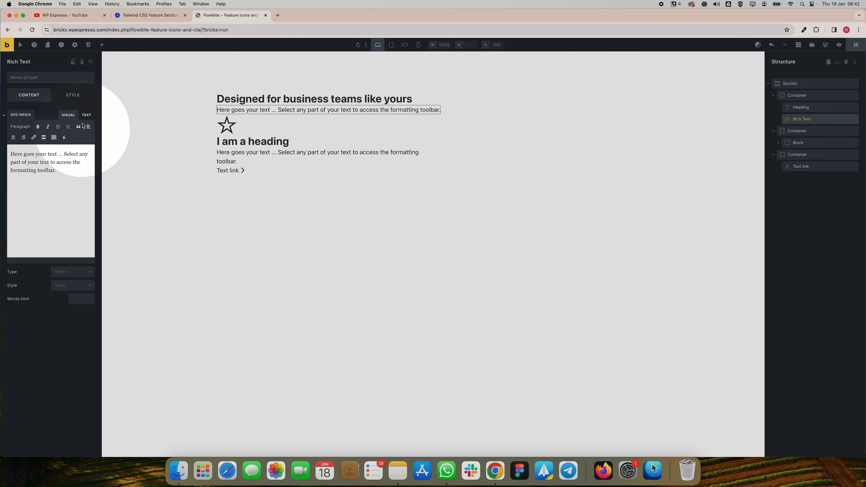
left_click(86, 115)
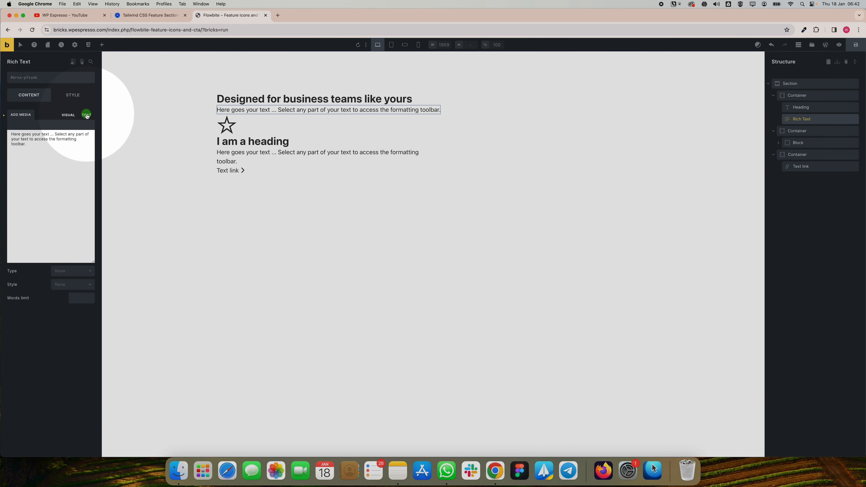
left_click_drag(62, 149, 1, 125)
key("super+v")
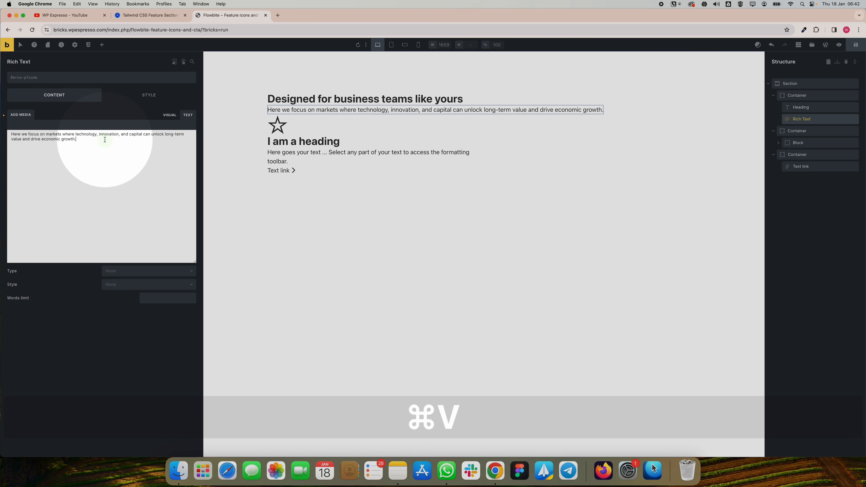
left_click(169, 115)
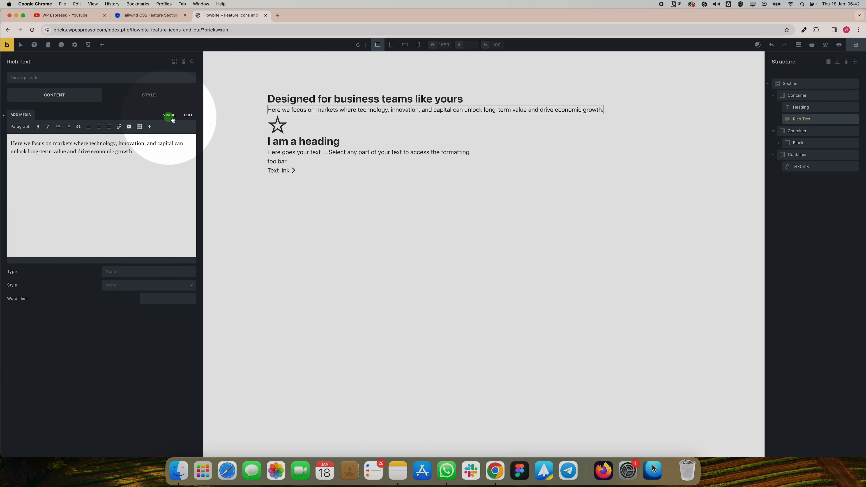
left_click(188, 115)
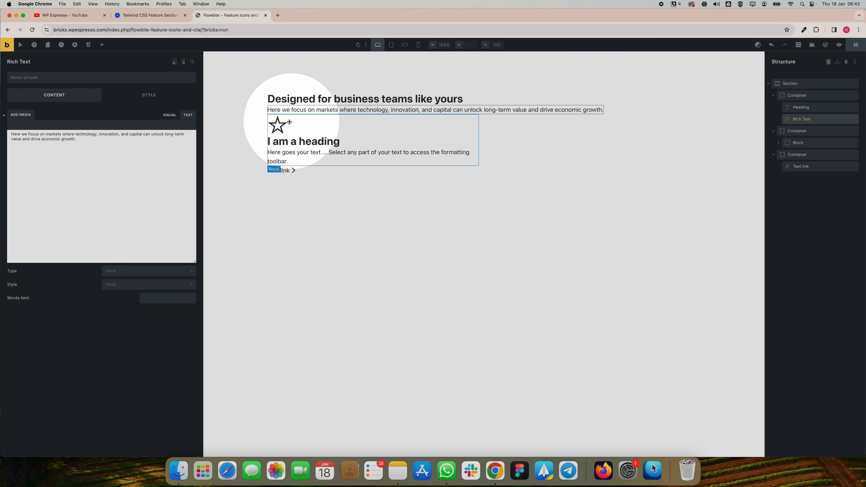
left_click(278, 125)
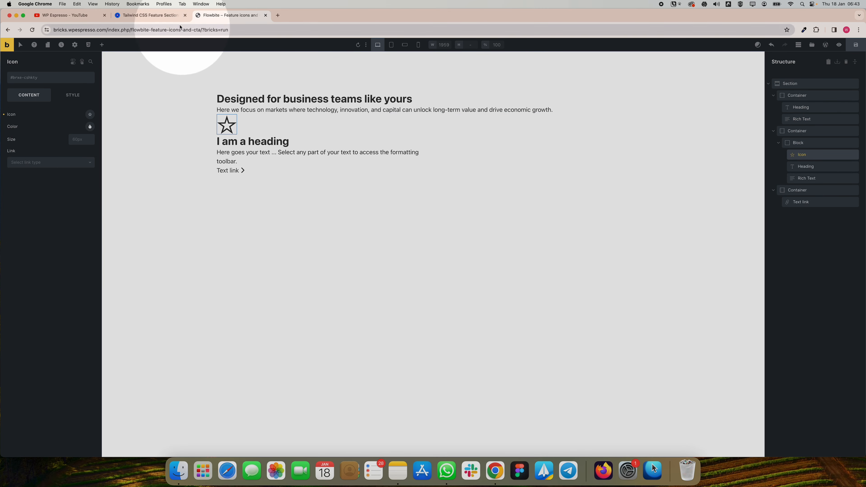
left_click(150, 15)
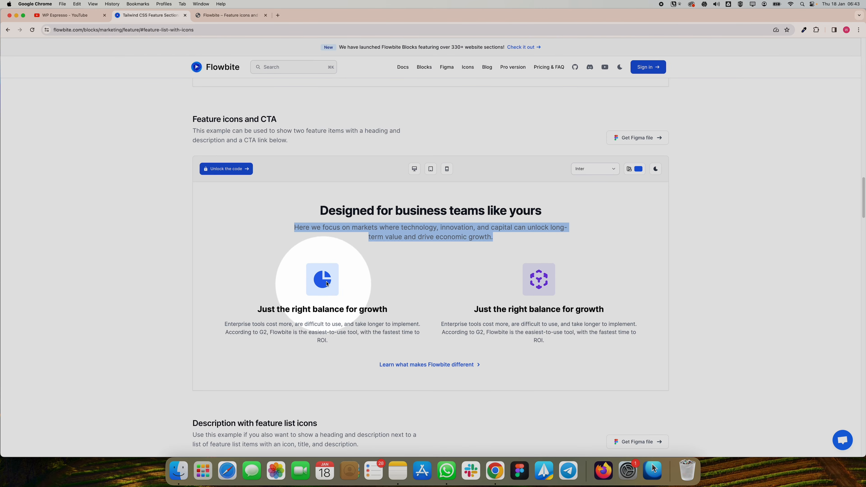
left_click(225, 17)
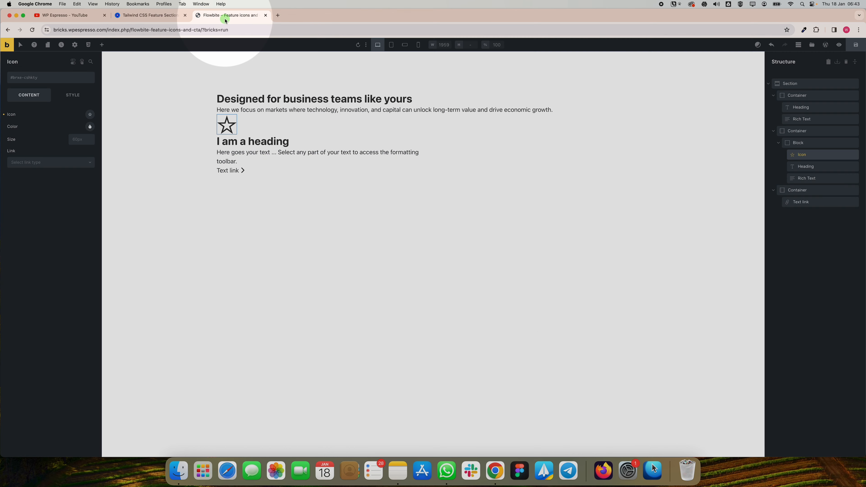
Copy "Just the right balance for growth" from Flowbite's first feature and use it as the block's heading text in Bricks
left_click(229, 145)
left_click(166, 17)
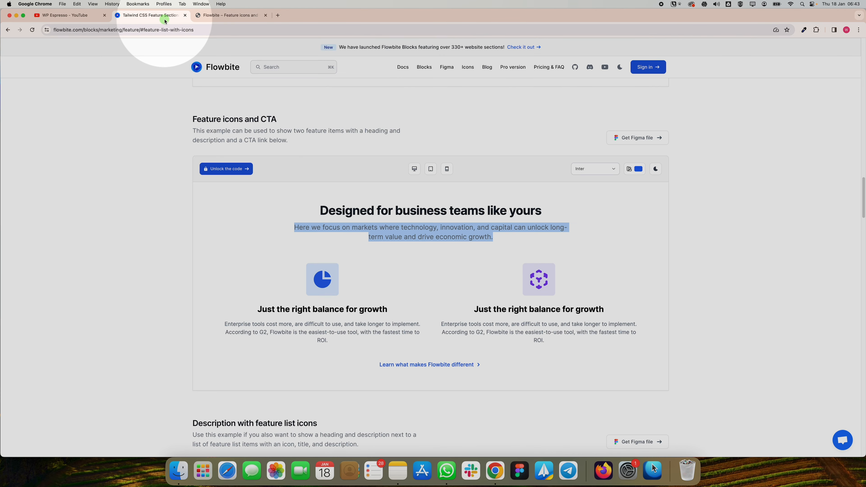
left_click_drag(257, 309, 389, 311)
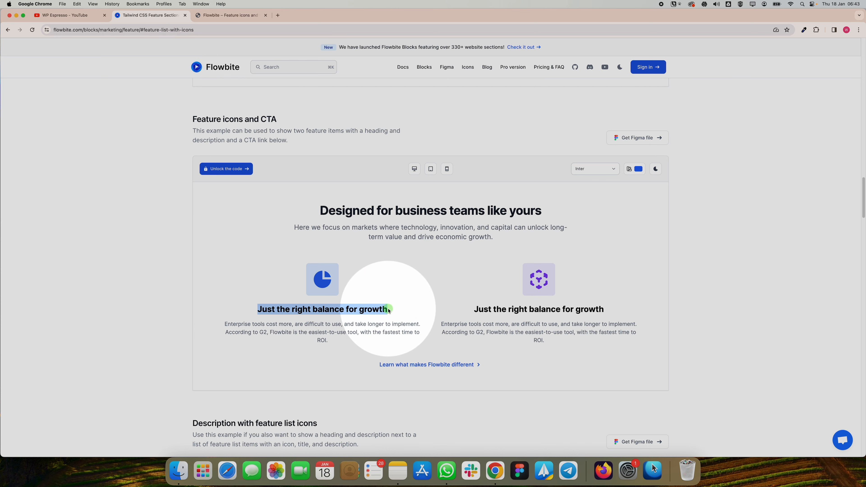
key("super+c")
left_click(229, 16)
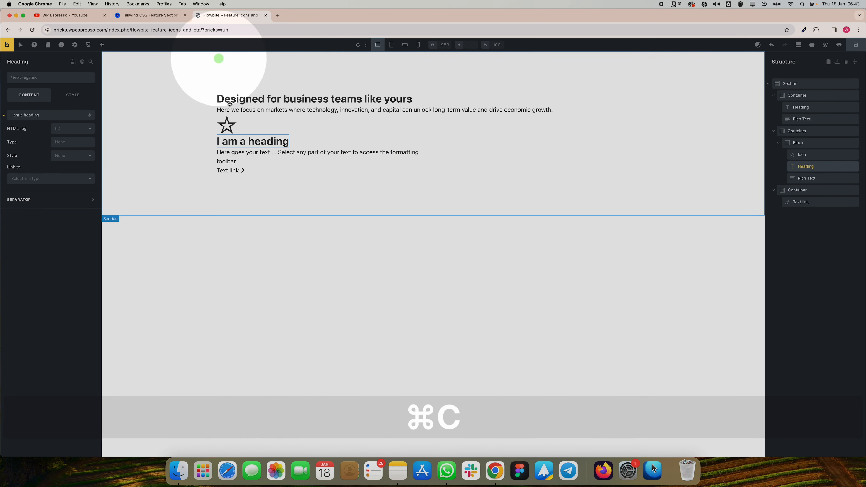
triple_click(63, 117)
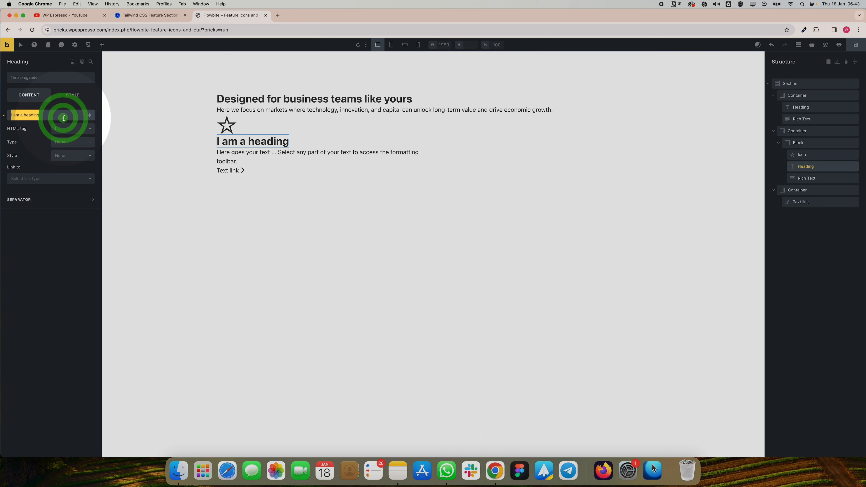
key("super+v")
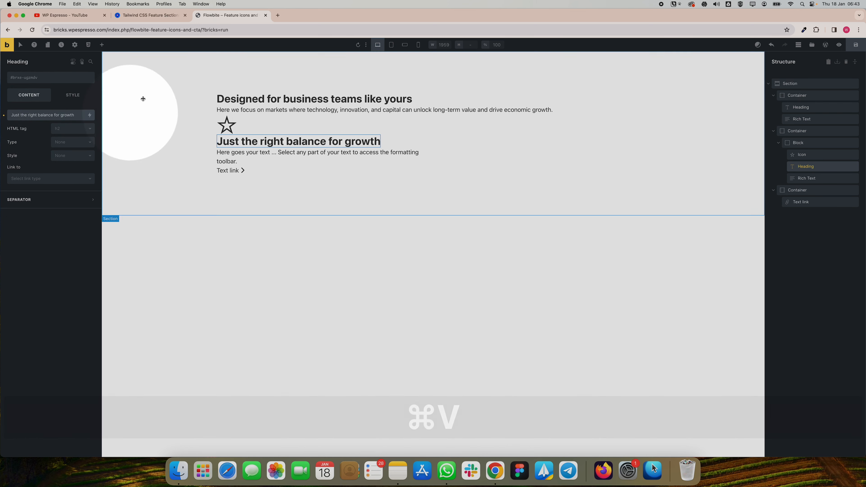
Replace the block's rich text with Flowbite's feature description that begins "Enterprise tools cost more, are difficult to use, and take longer to implement."
left_click(151, 15)
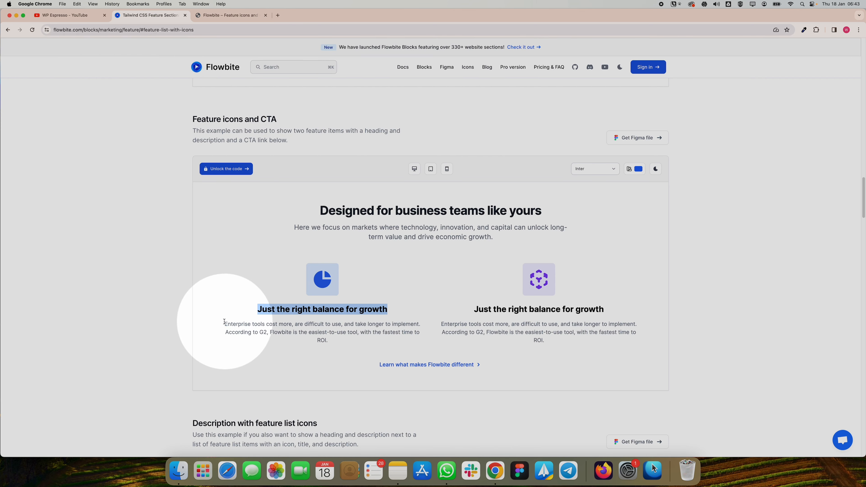
left_click_drag(224, 324, 339, 344)
key("super+c")
left_click(212, 15)
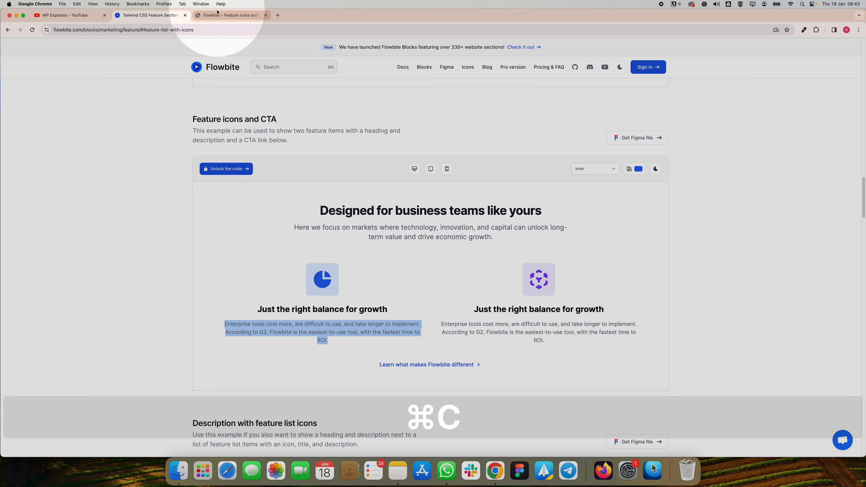
left_click(233, 155)
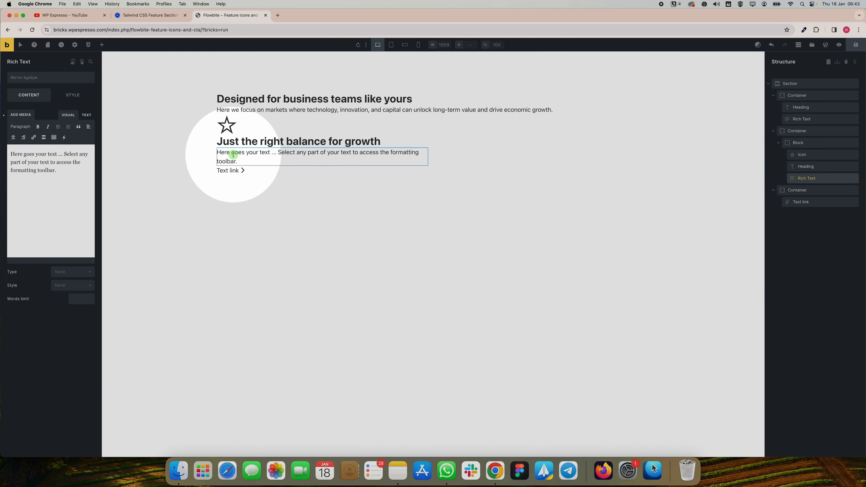
left_click_drag(82, 170, 16, 126)
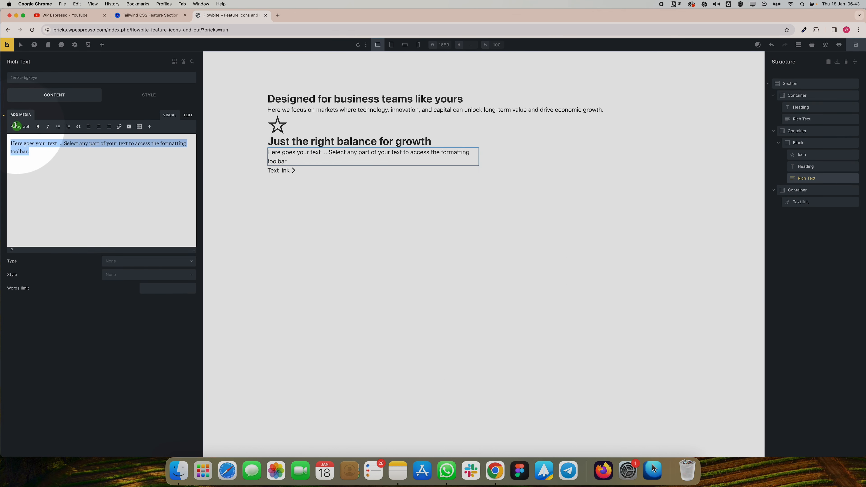
left_click(188, 115)
left_click(68, 141)
triple_click(69, 141)
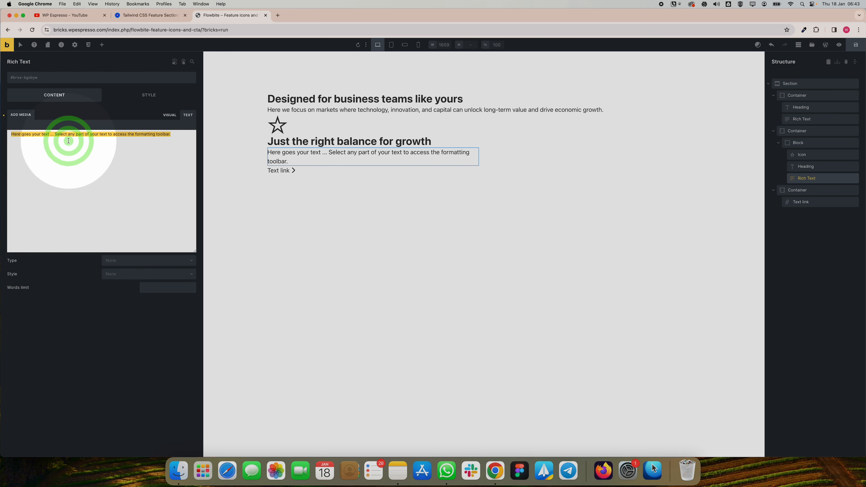
key("super+v")
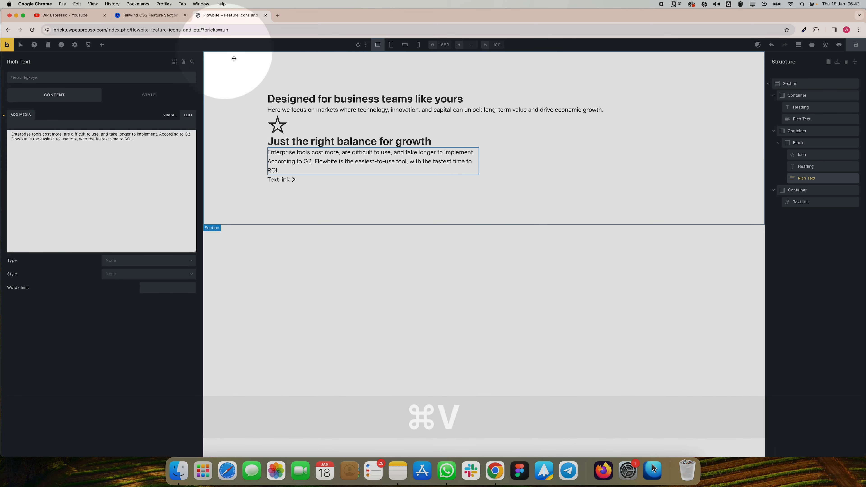
Copy "Learn what makes Flowbite different" from the Flowbite page and use it as the label of the text link
left_click(283, 179)
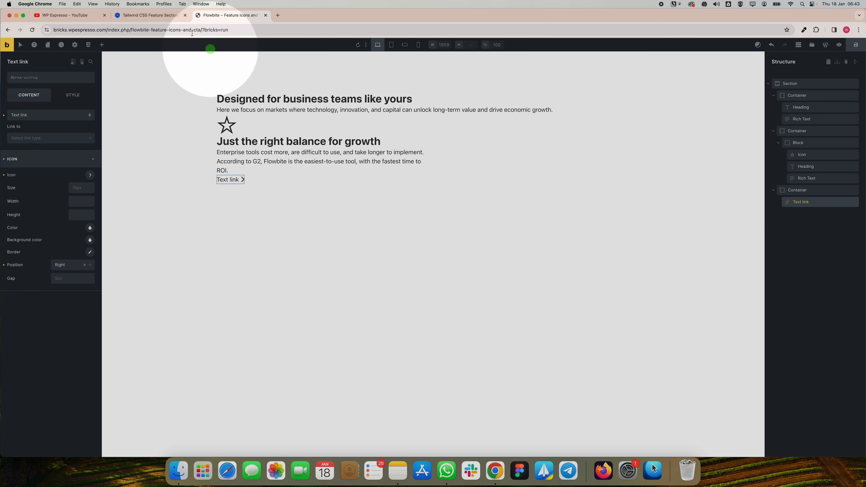
left_click(154, 15)
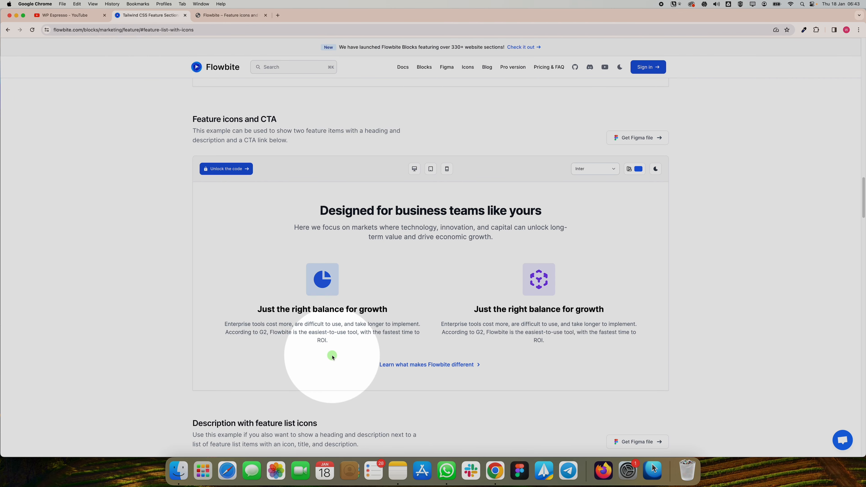
left_click_drag(379, 364, 476, 367)
key("super+c")
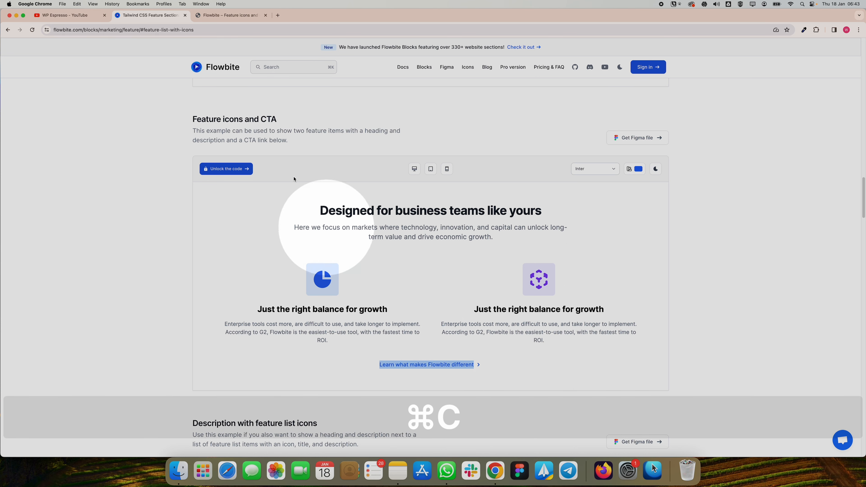
left_click(243, 17)
left_click(240, 181)
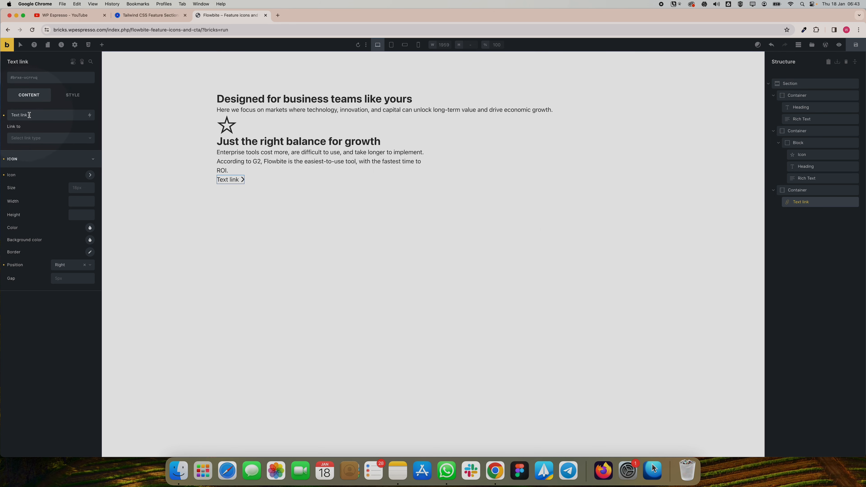
left_click_drag(31, 115, 7, 117)
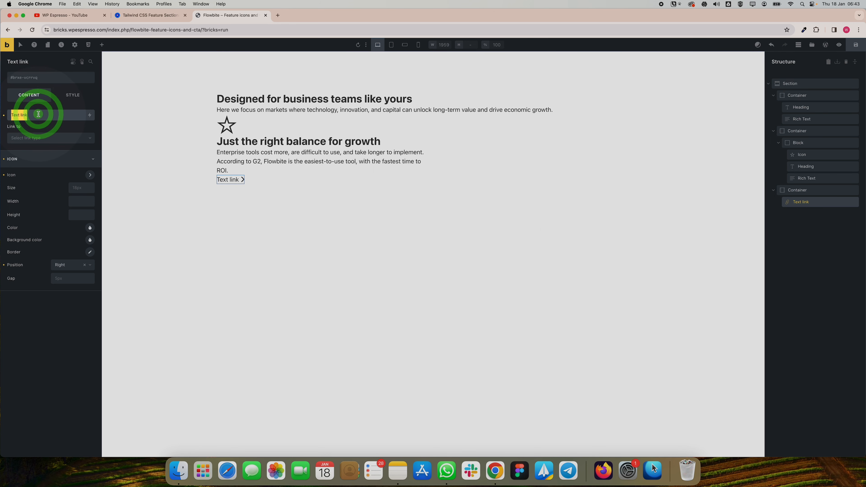
key("super+v")
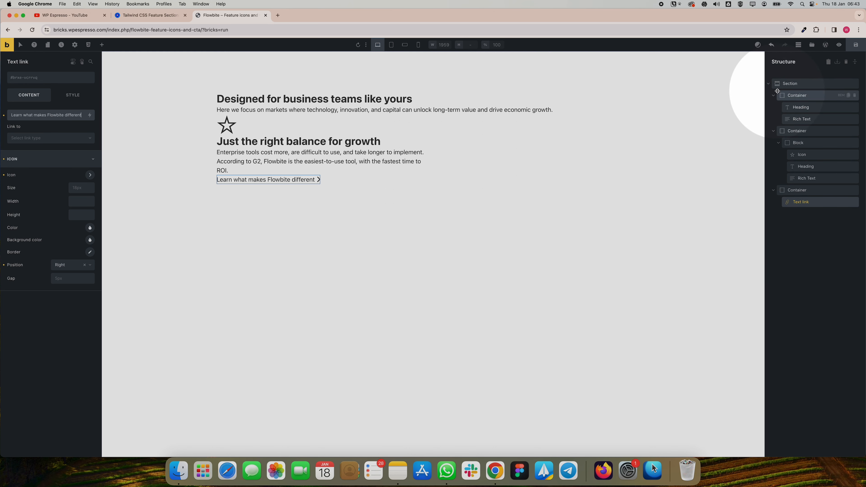
Try row gaps of 10em and 3em on the section, clearing each value
left_click(787, 83)
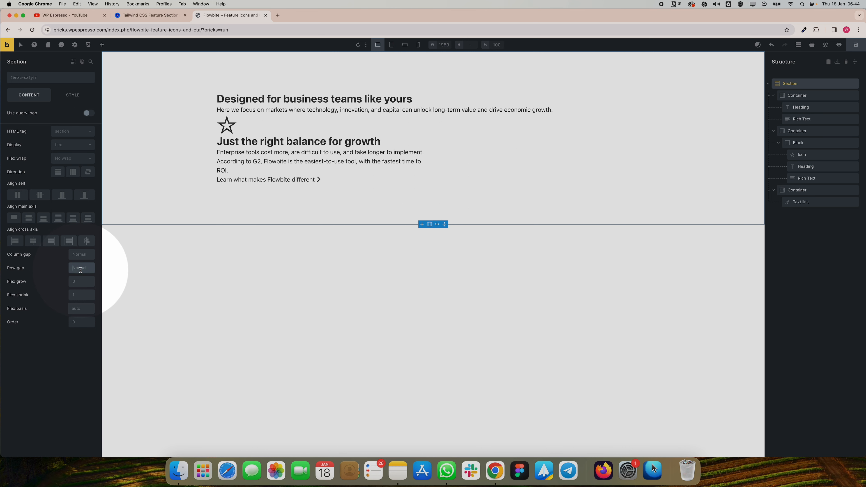
type("10em")
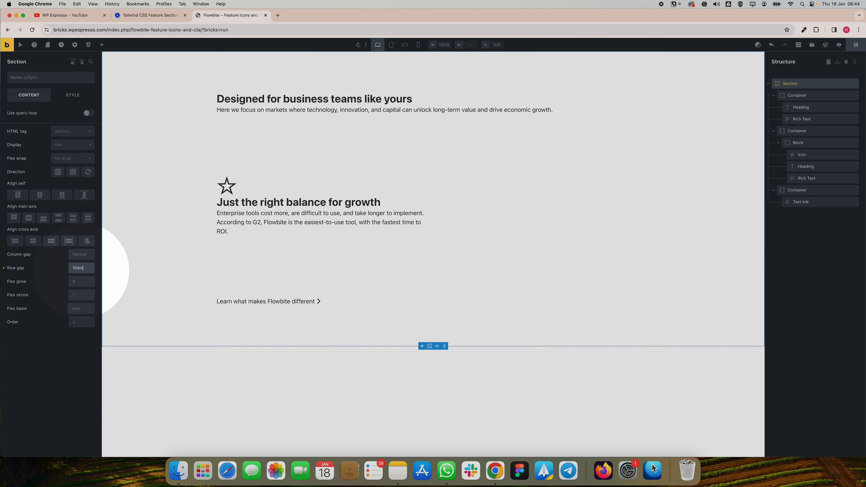
key("BackSpace")
key("BackSpace")
key("BackSpace")
key("BackSpace")
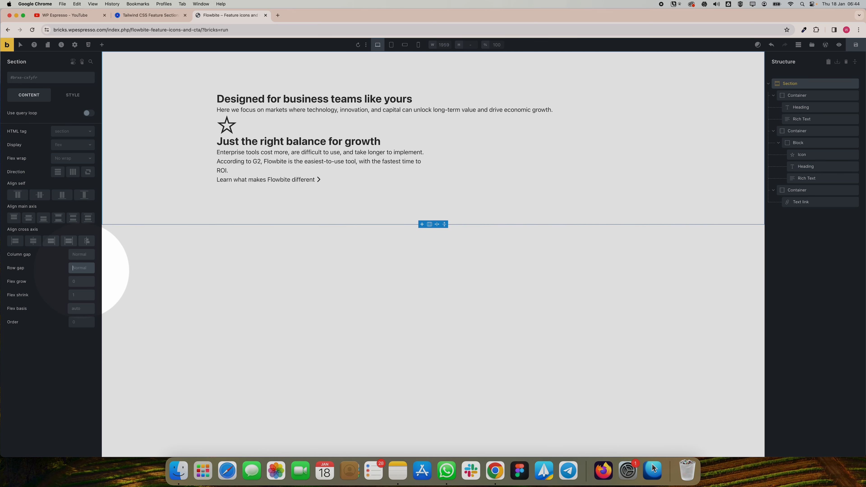
type("3em")
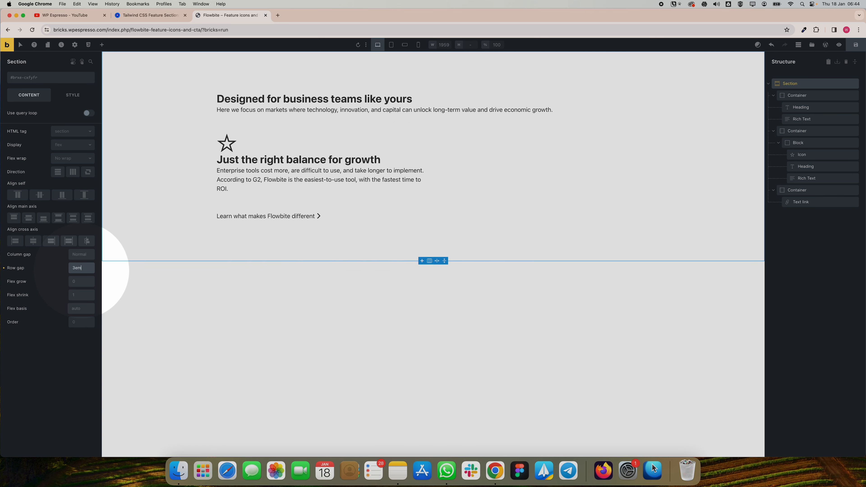
key("BackSpace")
key("BackSpace")
key("BackSpace")
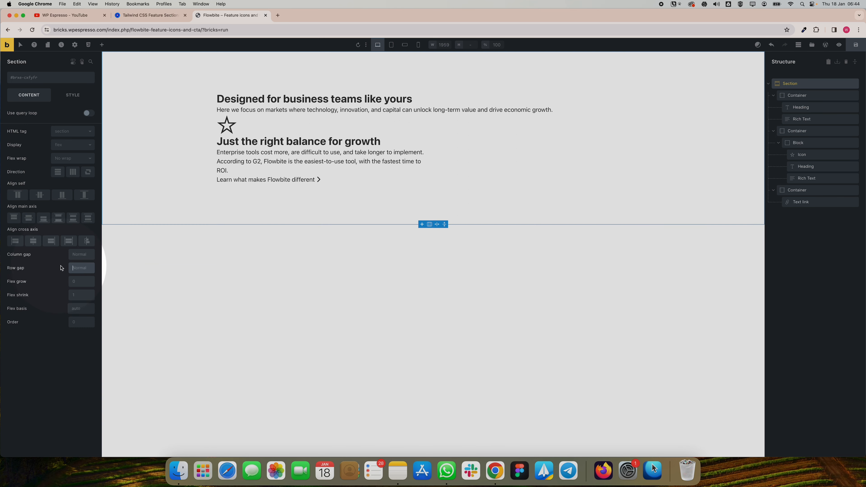
Set the section's row gap to the Automatic.css variable var(--space-xl) and centre the text link container's content on the cross axis
right_click(78, 267)
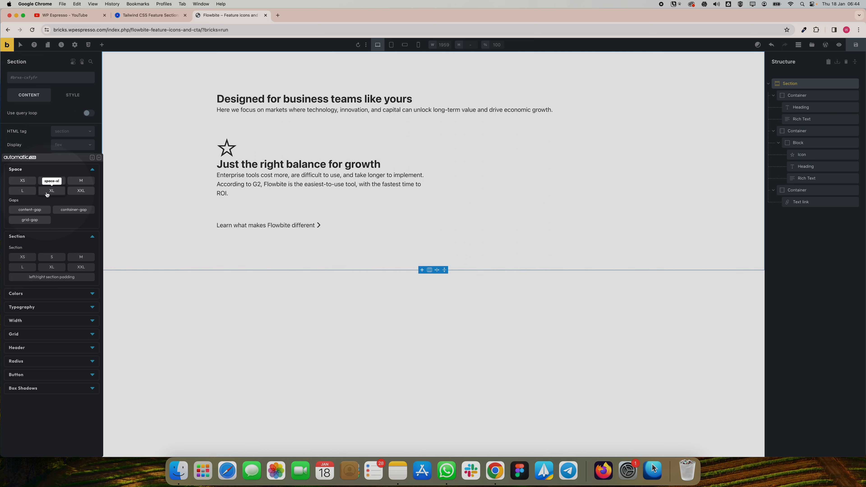
left_click(47, 194)
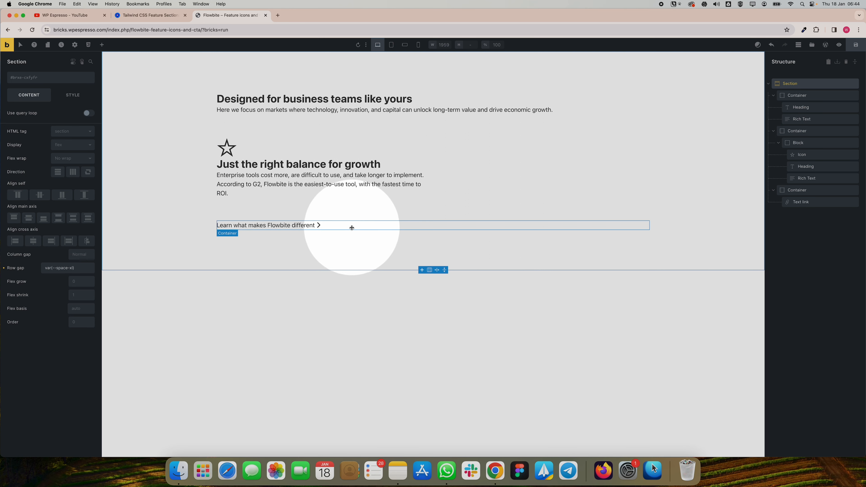
left_click(352, 228)
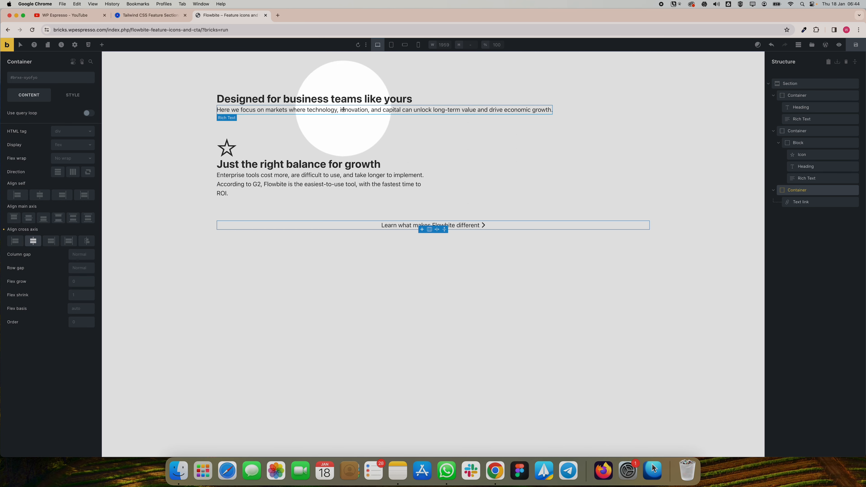
Apply the BEM class card_big_one to the feature block and its child elements with synced labels, and duplicate the card
left_click(247, 147)
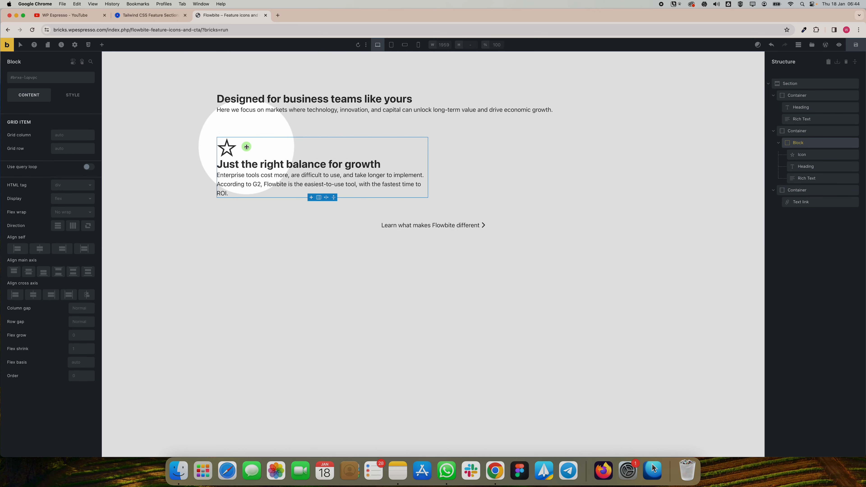
left_click(778, 143)
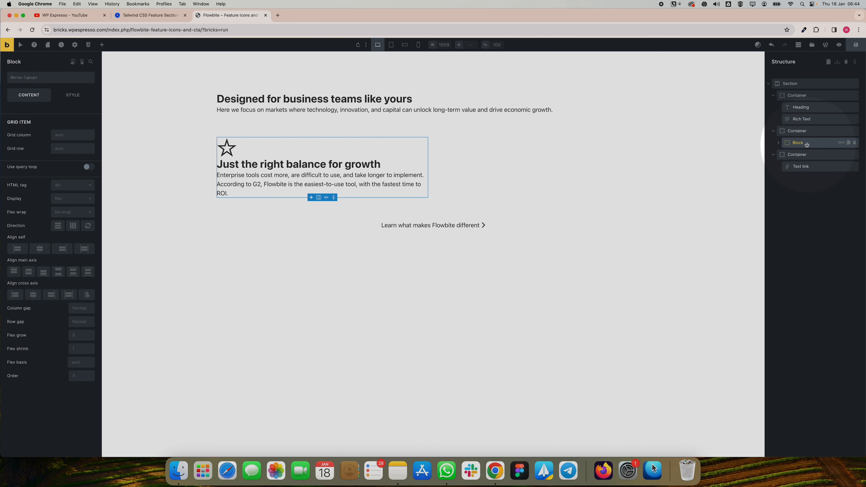
left_click(842, 143)
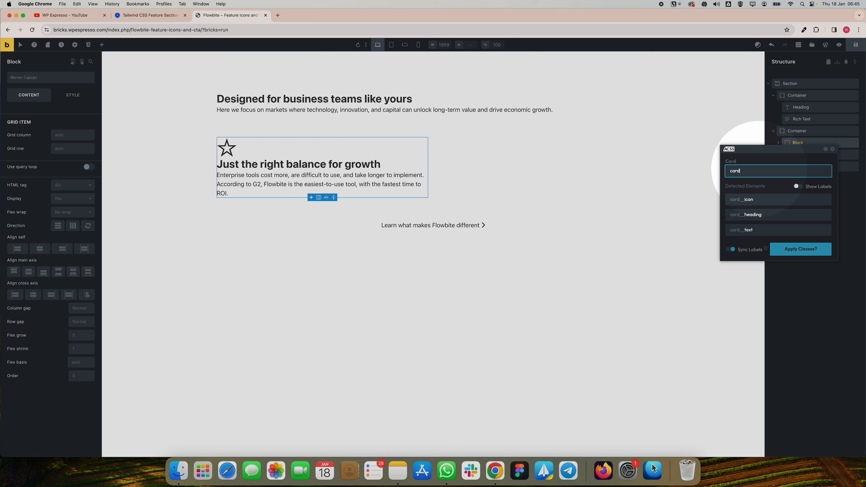
type("_")
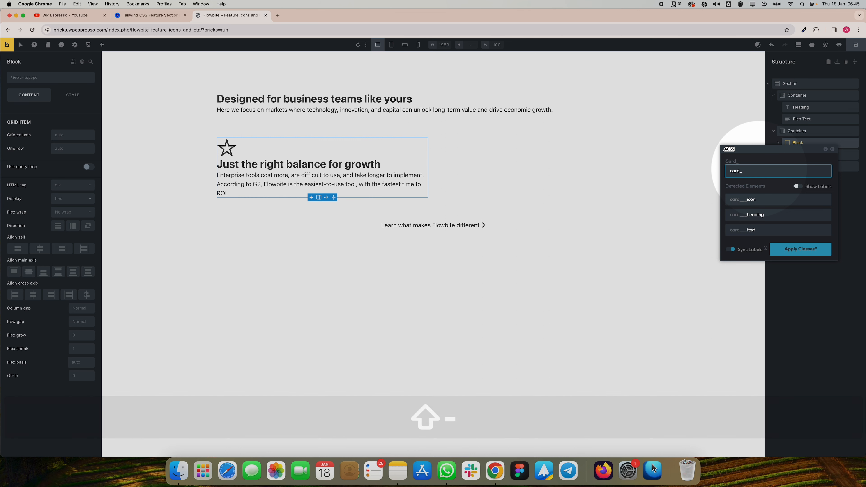
type("big")
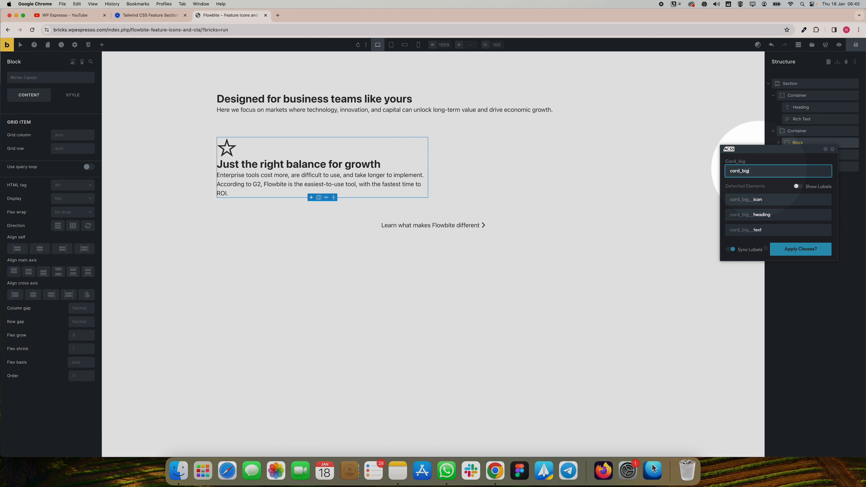
type("_")
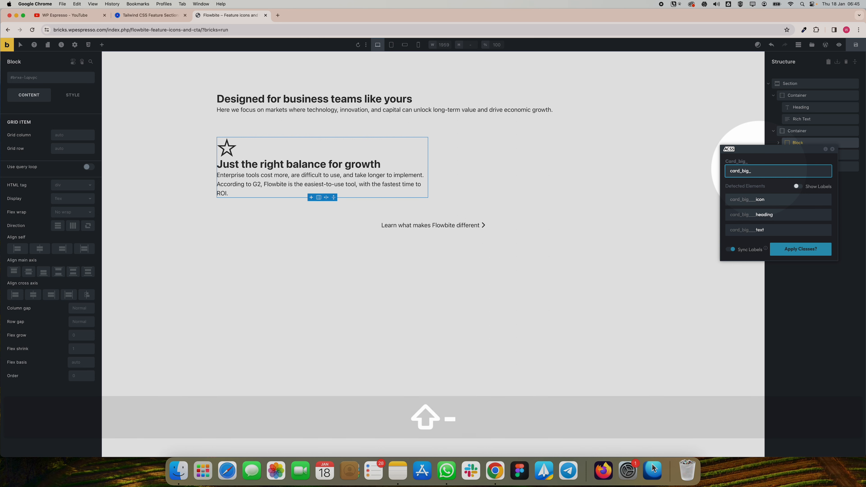
type("one")
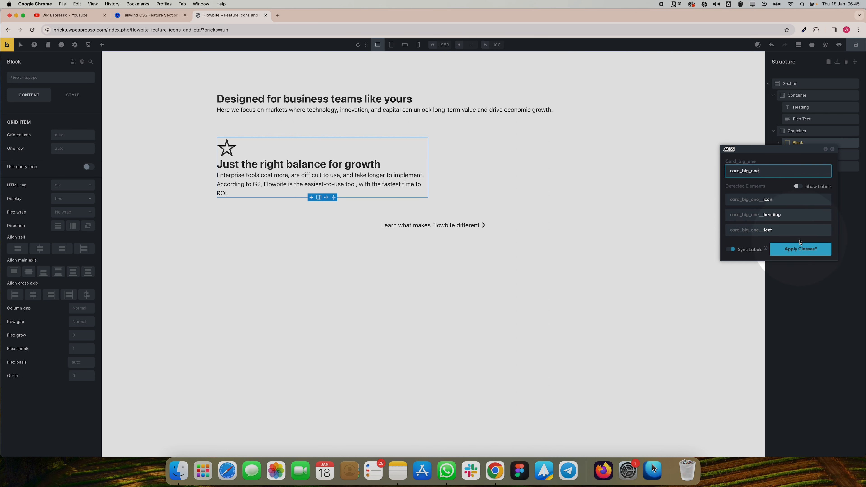
left_click(800, 249)
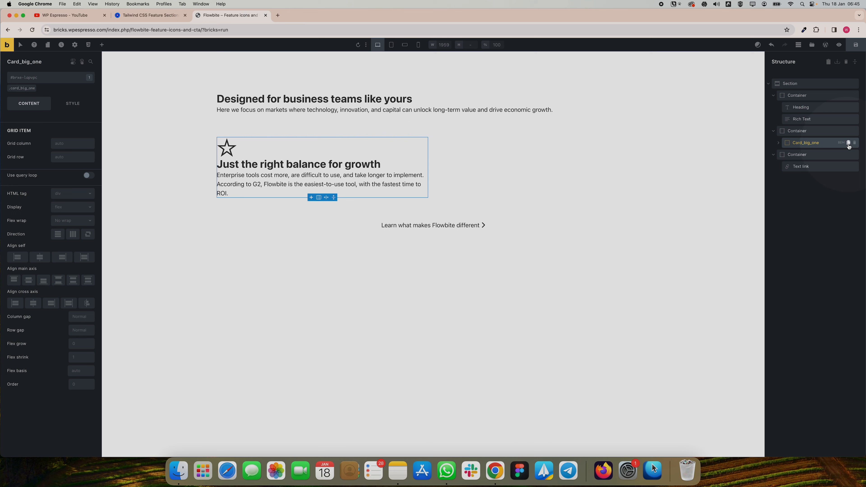
left_click(849, 143)
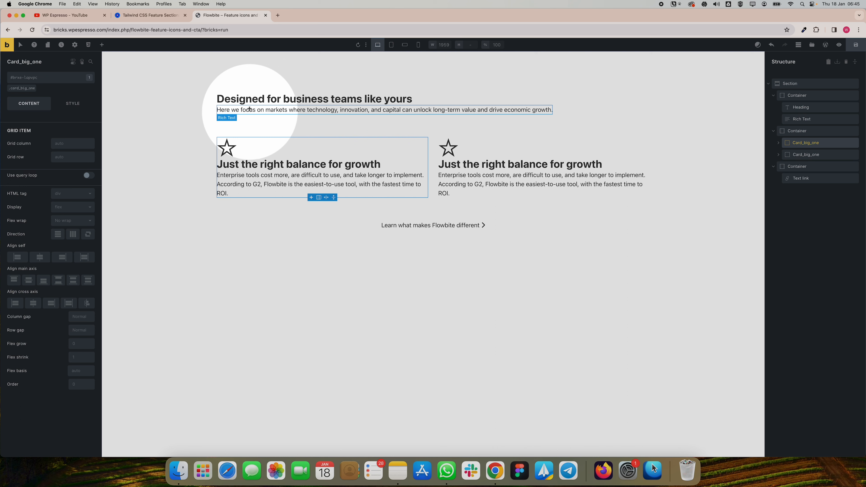
Set the row gap of the container holding the main heading to var(--space-xs) and centre its content on the cross axis
left_click(247, 100)
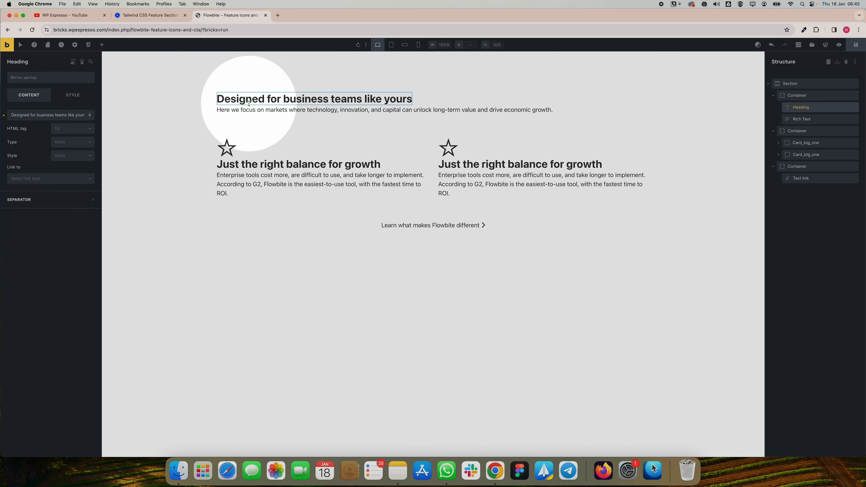
left_click(252, 112)
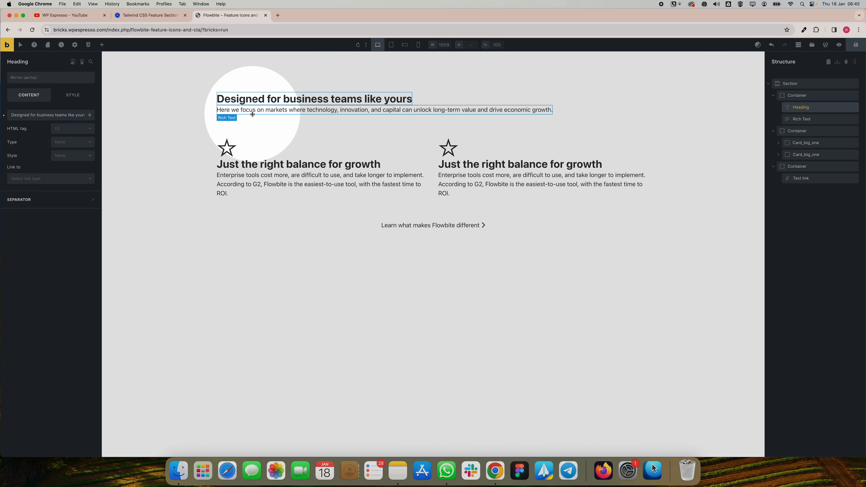
left_click(249, 100)
left_click(430, 95)
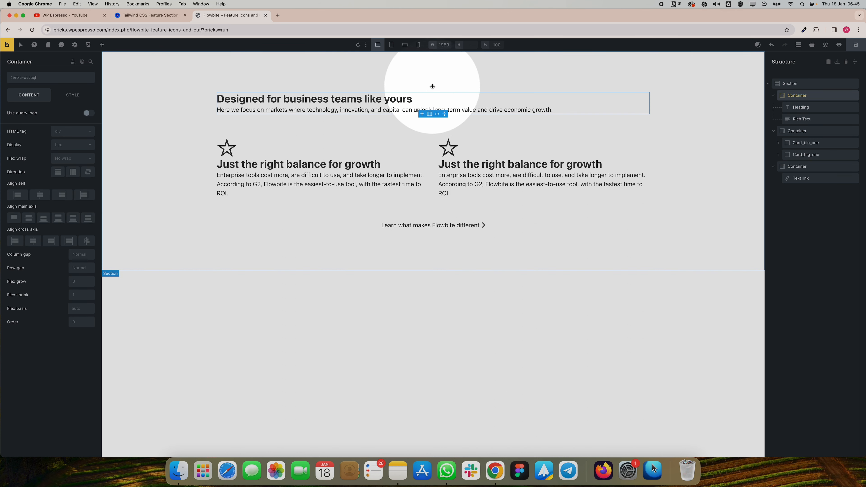
left_click(804, 95)
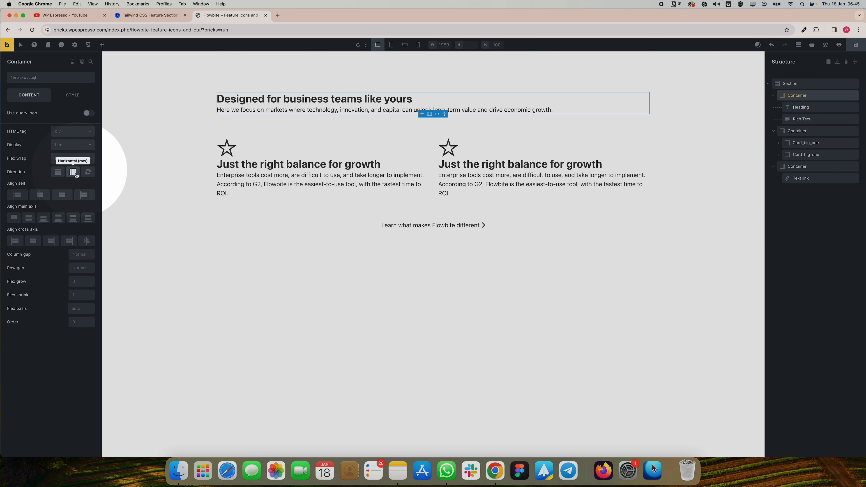
left_click(77, 267)
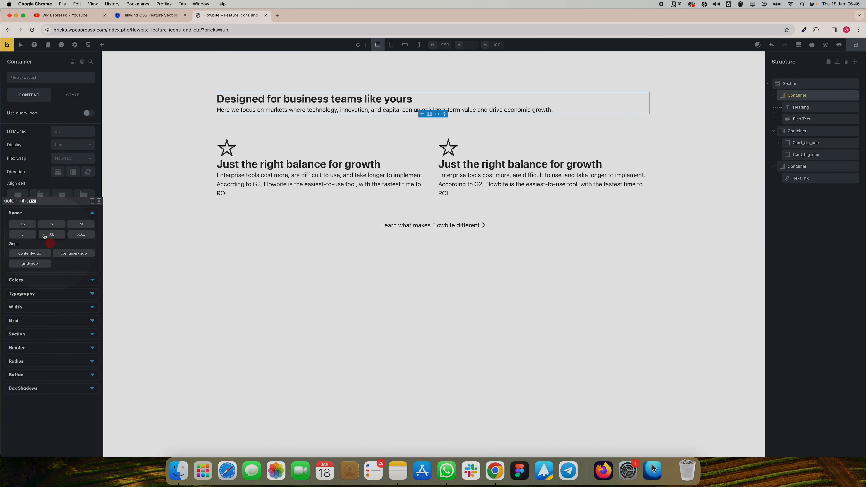
left_click(30, 227)
left_click(30, 226)
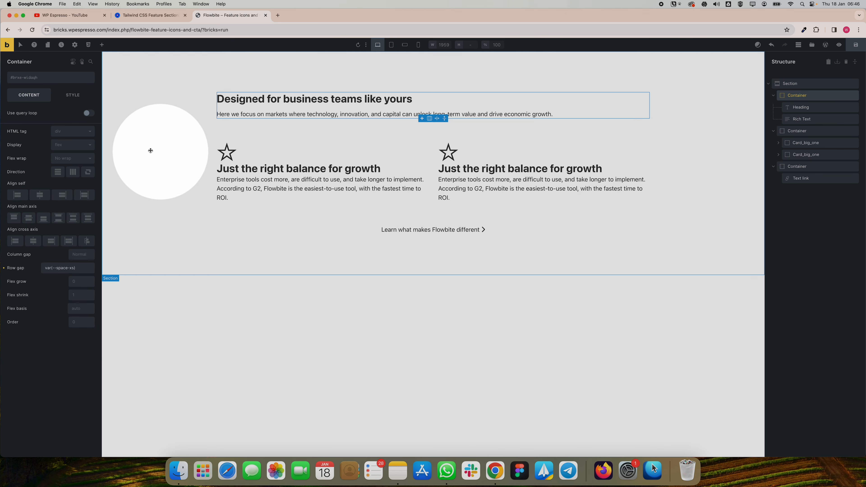
left_click(32, 240)
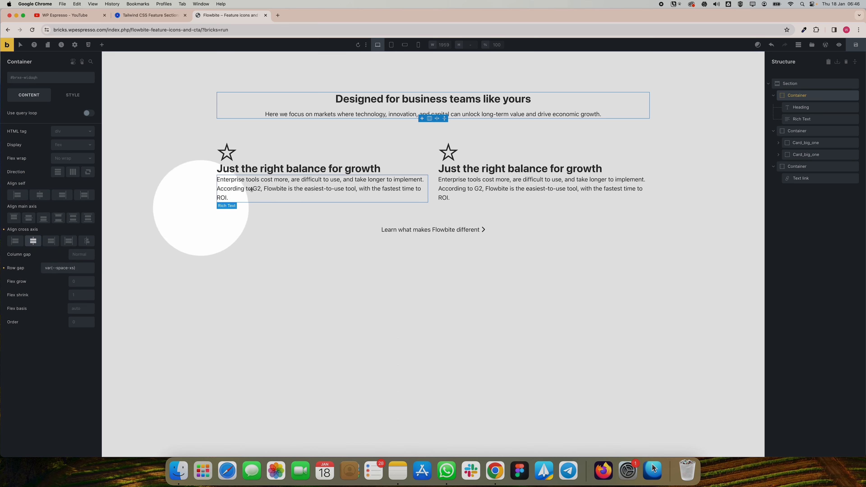
Set the font size of the "Designed for business teams like yours" heading to the Automatic.css variable var(--text-xxl)
left_click(411, 102)
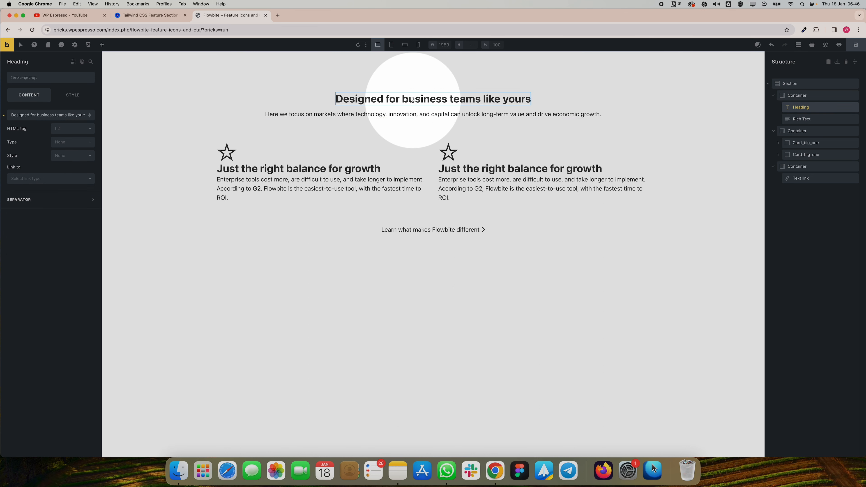
left_click(66, 101)
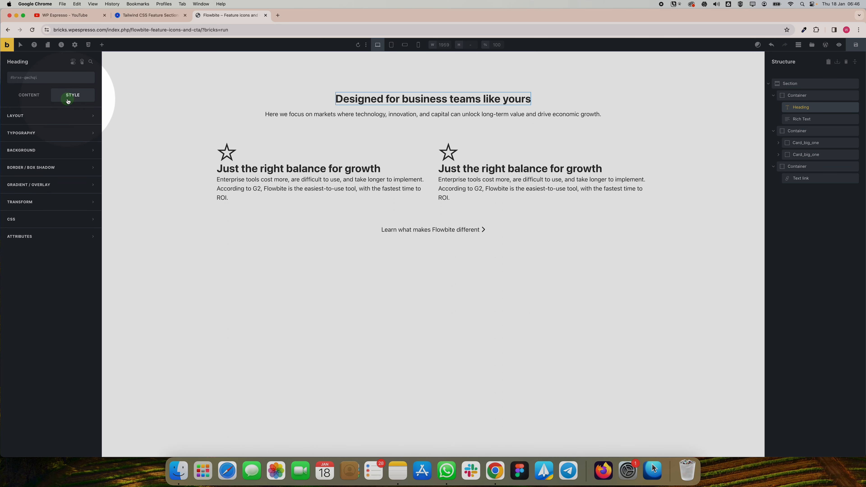
left_click(70, 132)
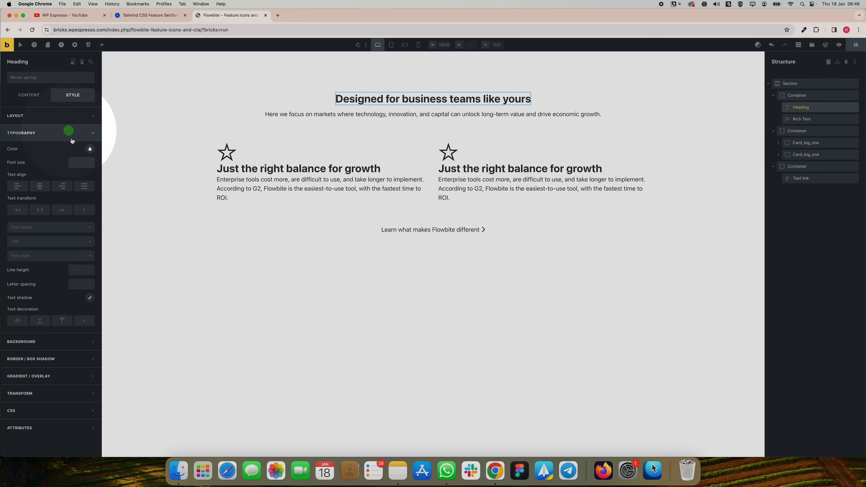
left_click(82, 161)
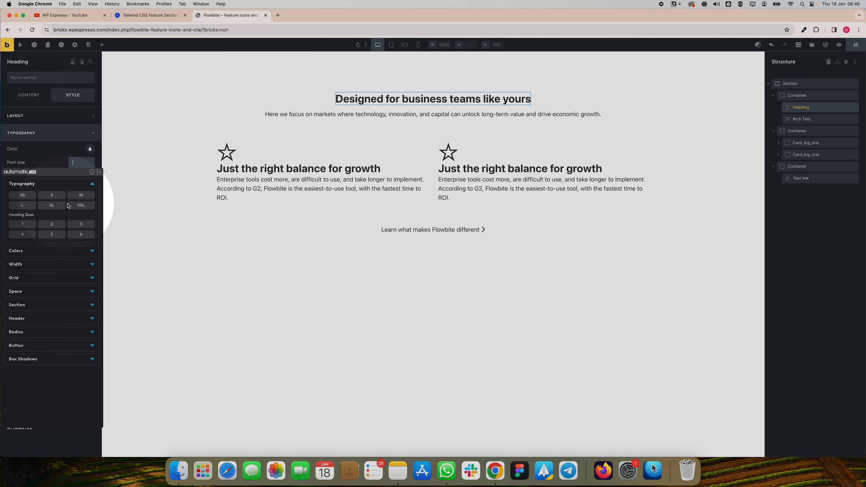
left_click(76, 205)
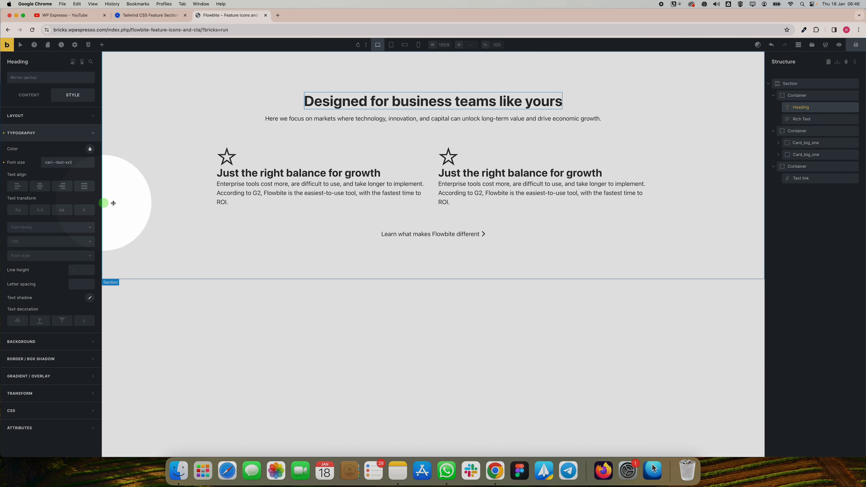
Set the font size of the rich text under the main heading to var(--text-l)
left_click(360, 122)
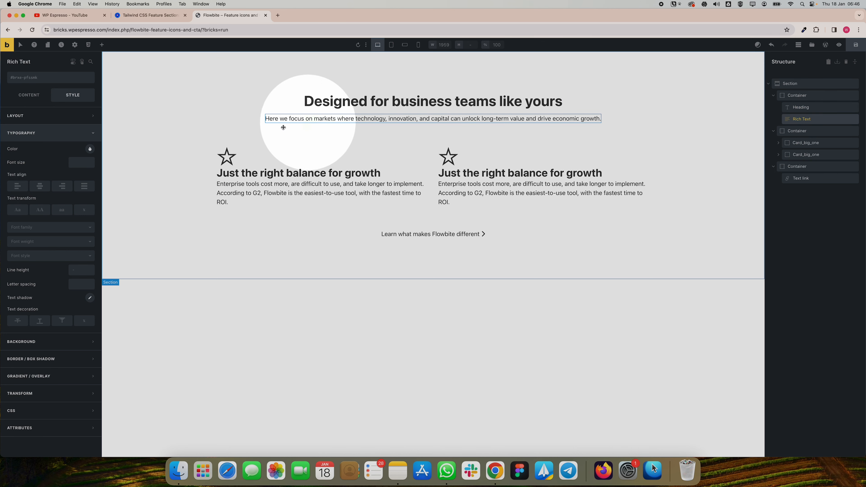
left_click(81, 164)
right_click(81, 165)
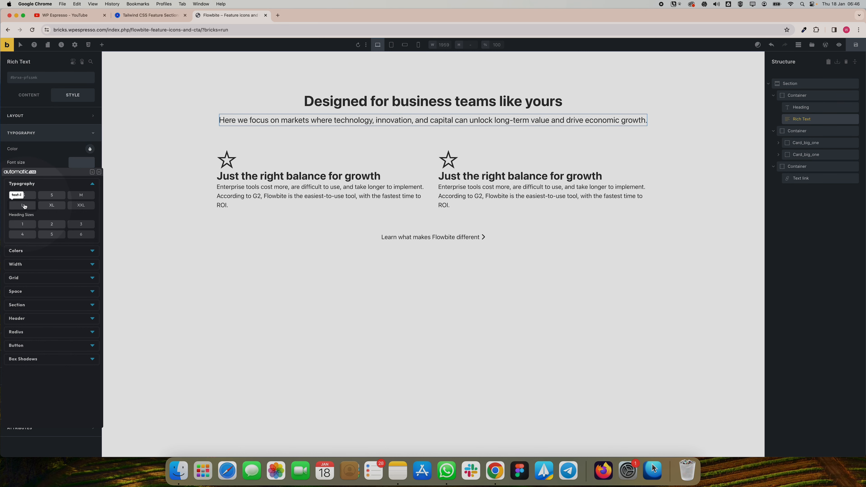
left_click(23, 205)
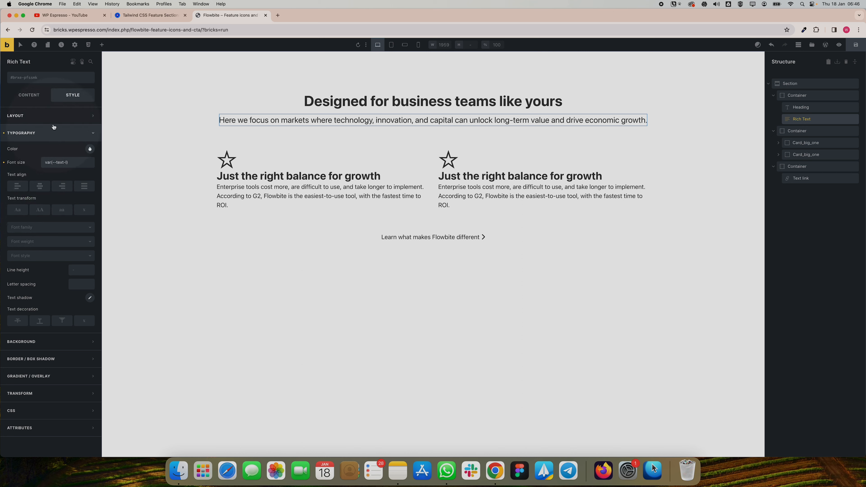
Set the width of the intro rich text to the Automatic.css variable var(--width-xl)
left_click(52, 116)
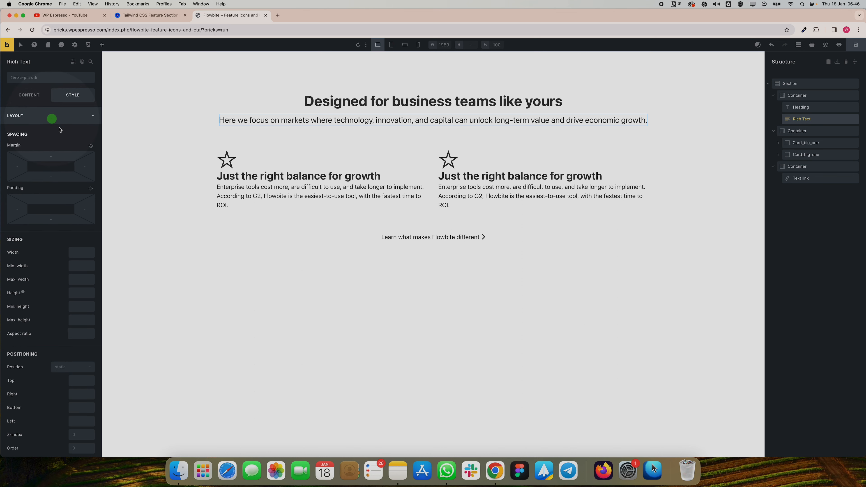
right_click(74, 254)
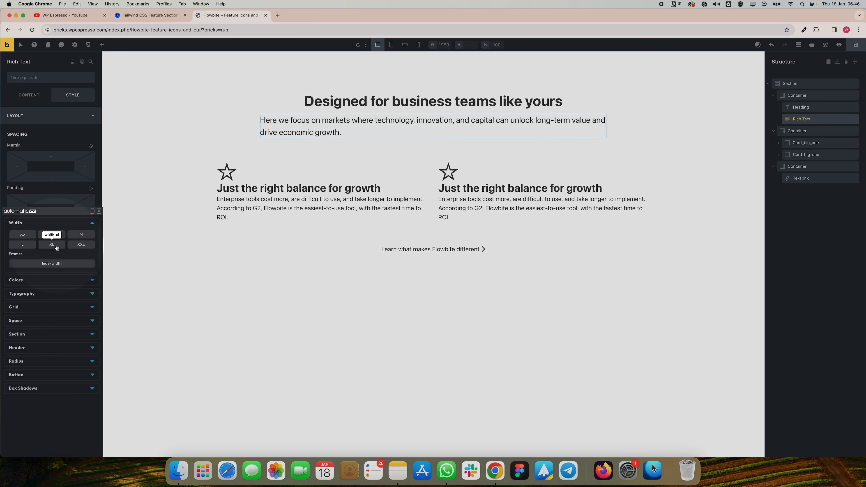
left_click(52, 245)
Try centre self-alignment on the intro rich text and clear the setting again
scroll(58, 245, "down", 10)
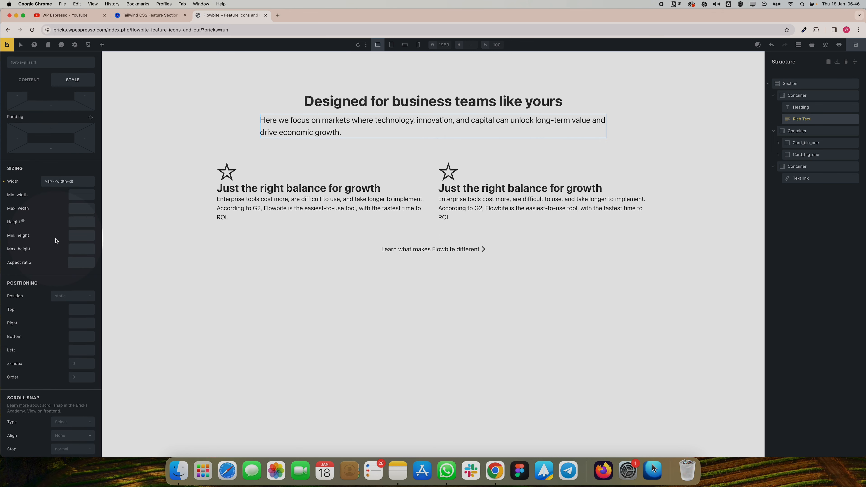
scroll(55, 231, "down", 5)
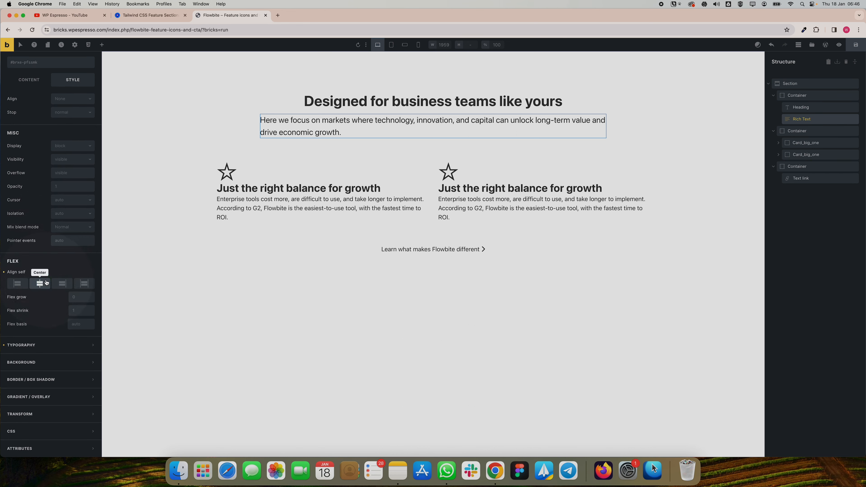
left_click(46, 282)
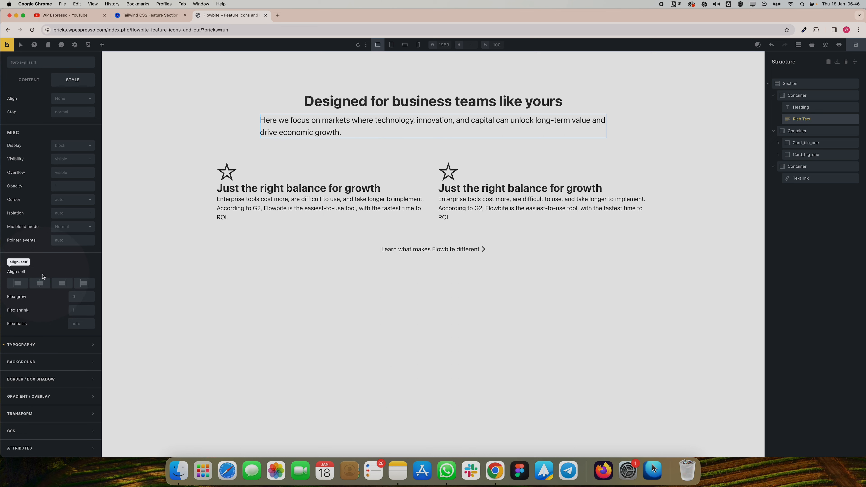
Centre-align the intro rich text and give it the Automatic.css colour neutral-medium
left_click(49, 344)
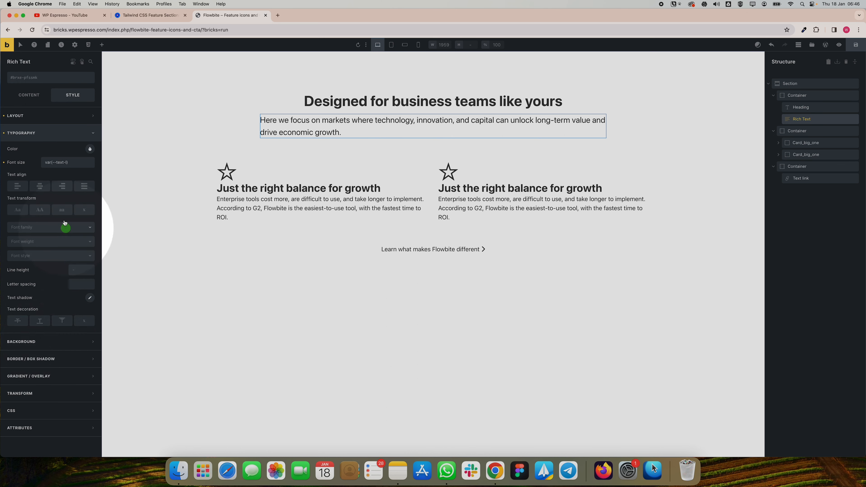
left_click(40, 187)
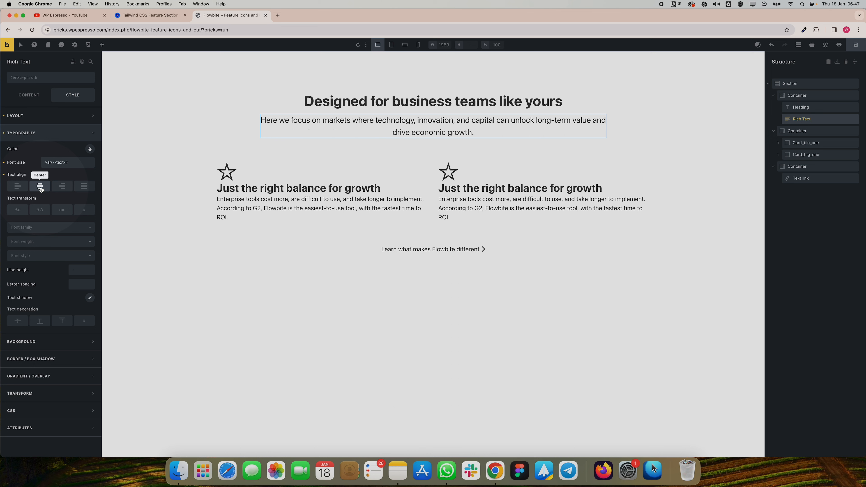
left_click(89, 149)
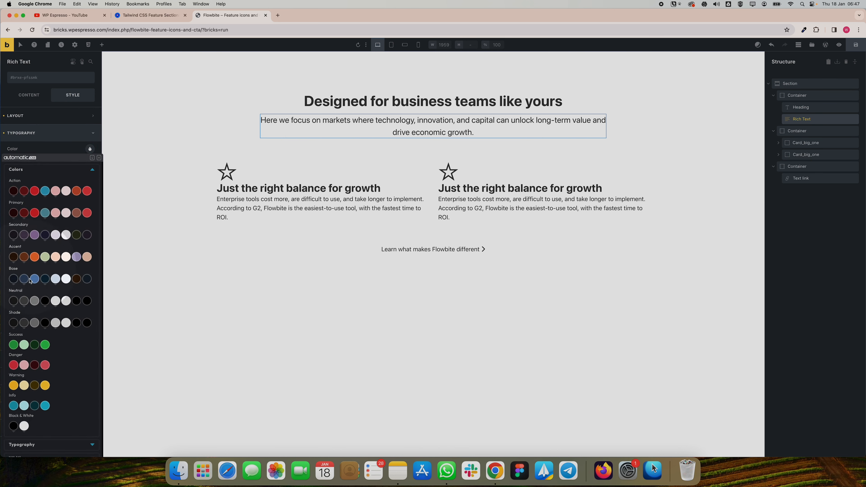
left_click(35, 301)
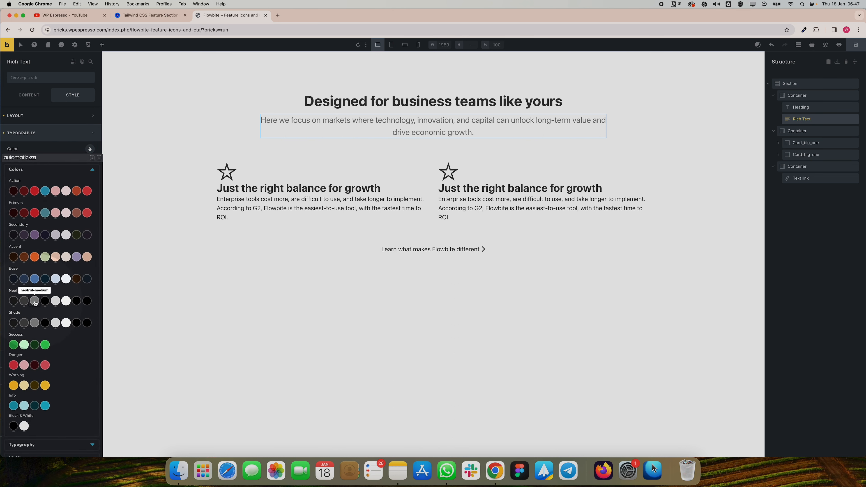
left_click(35, 303)
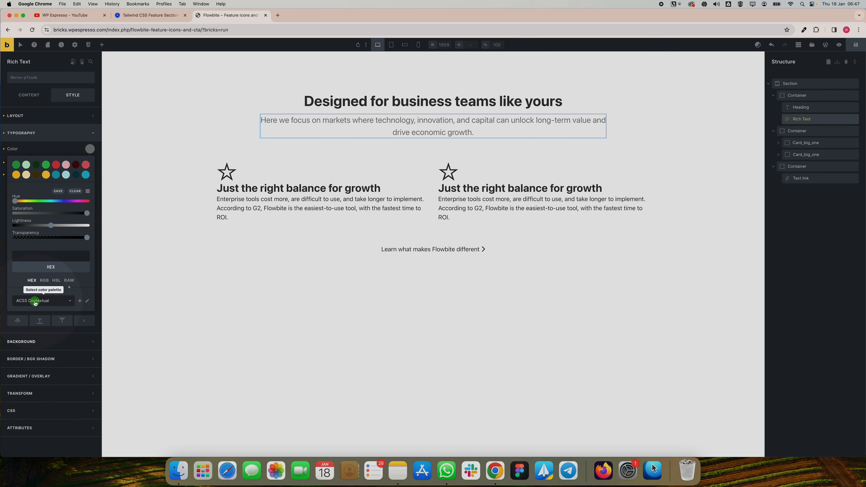
left_click(68, 152)
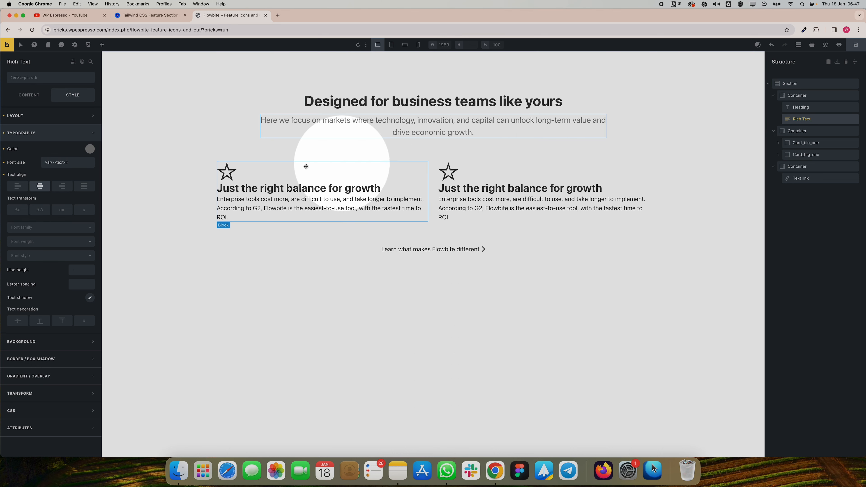
Check the icons in the Flowbite reference and activate the card_big_one__icon class on the first card's star icon
left_click(233, 174)
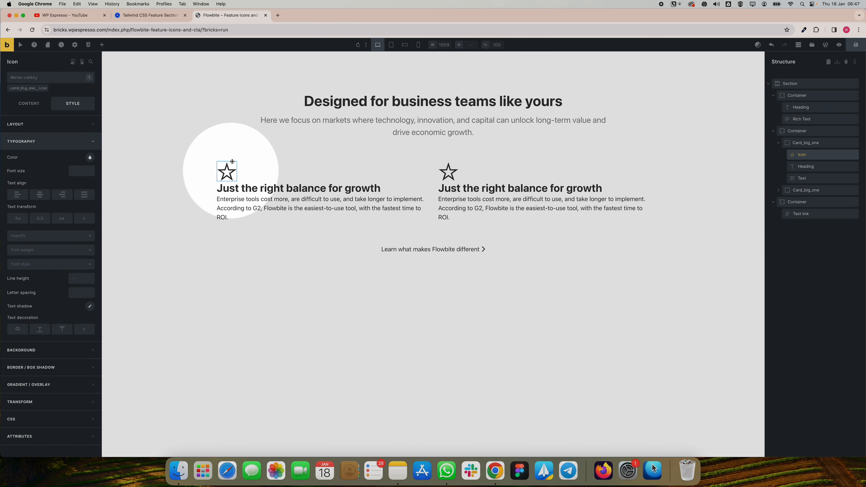
left_click(160, 16)
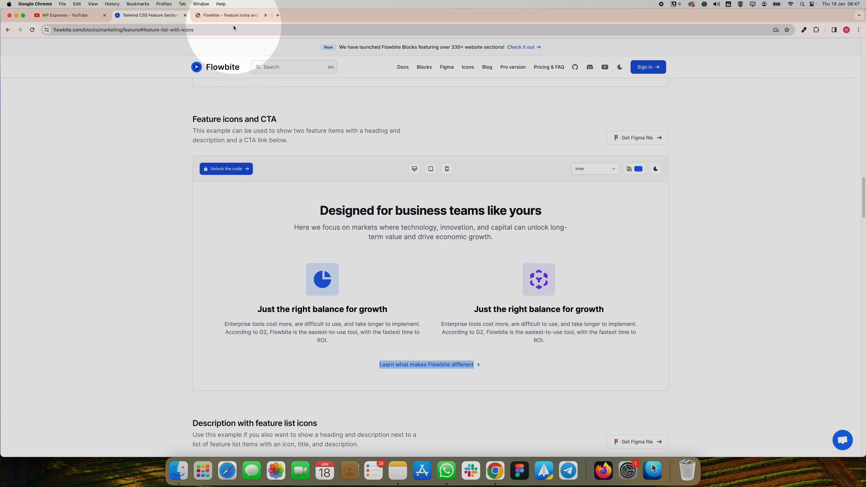
left_click(231, 17)
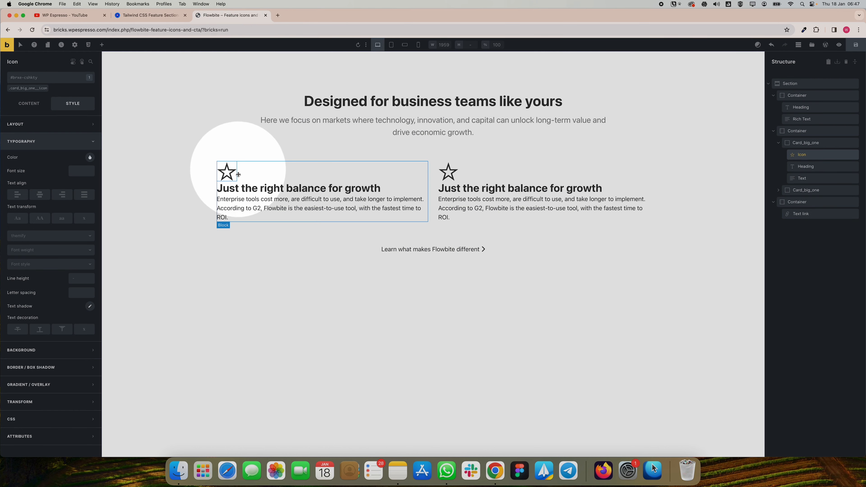
left_click(226, 172)
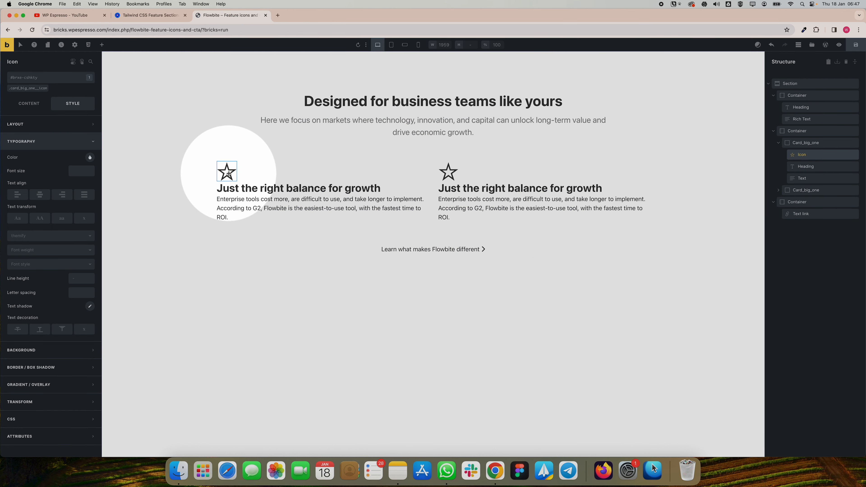
left_click(35, 90)
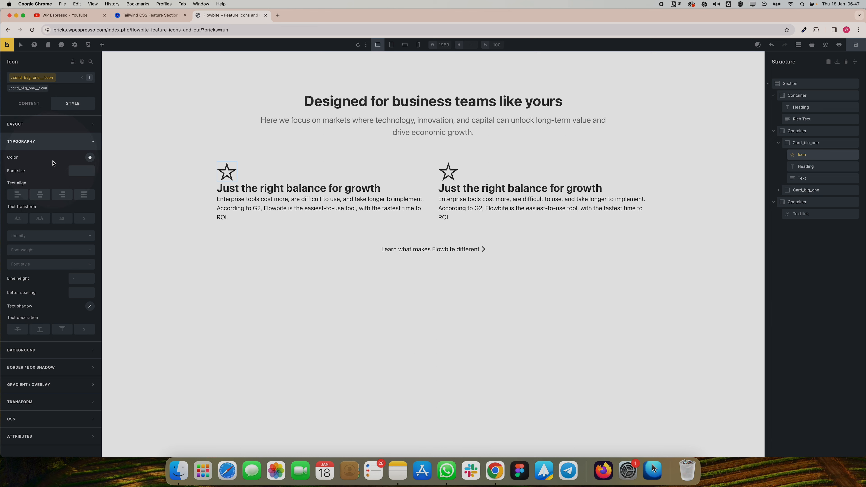
Give the card_big_one__icon class a padding of var(--space-xs) linked on all four sides
left_click(54, 141)
left_click(52, 127)
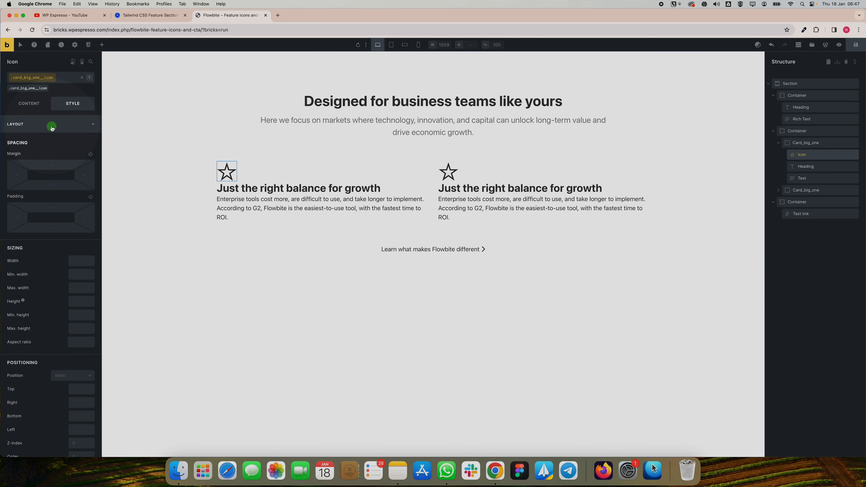
left_click(53, 208)
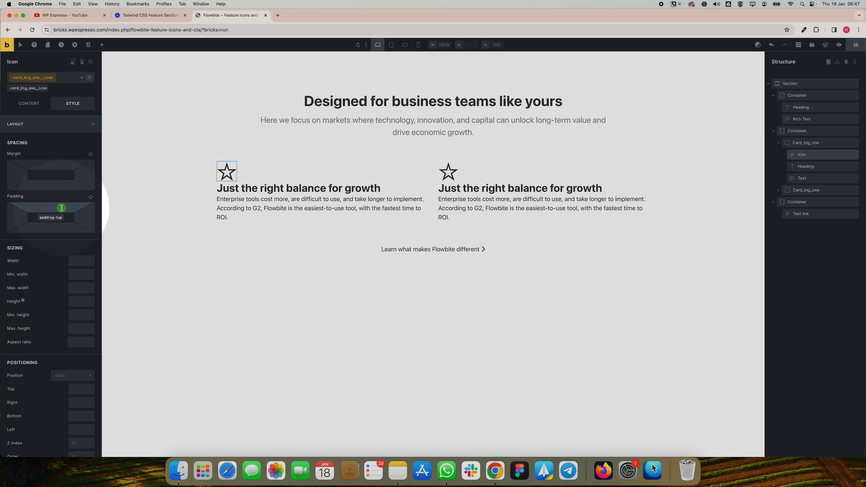
right_click(57, 209)
left_click(56, 225)
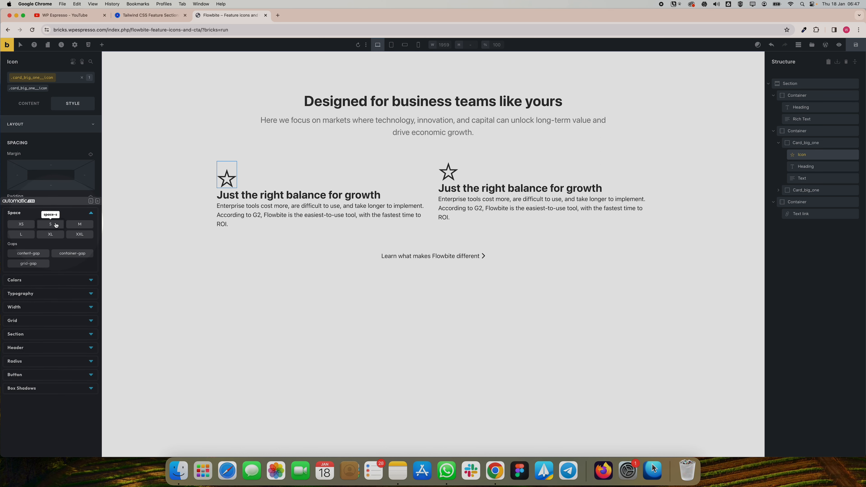
left_click(31, 224)
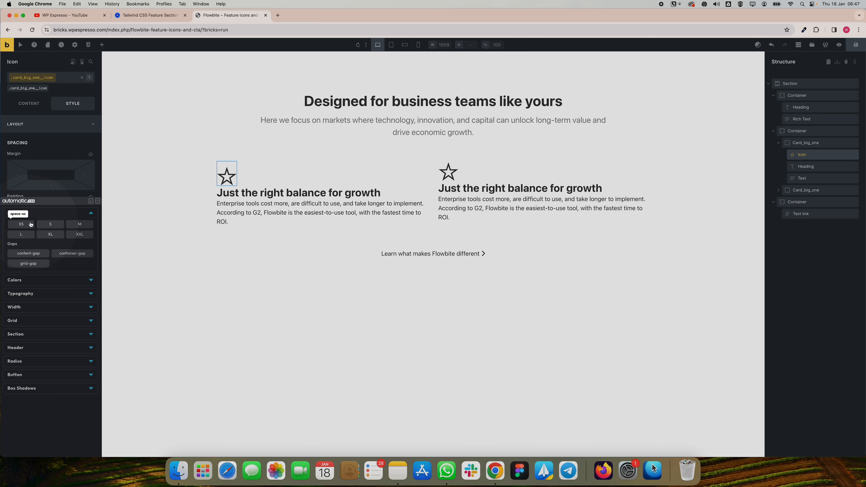
left_click(30, 224)
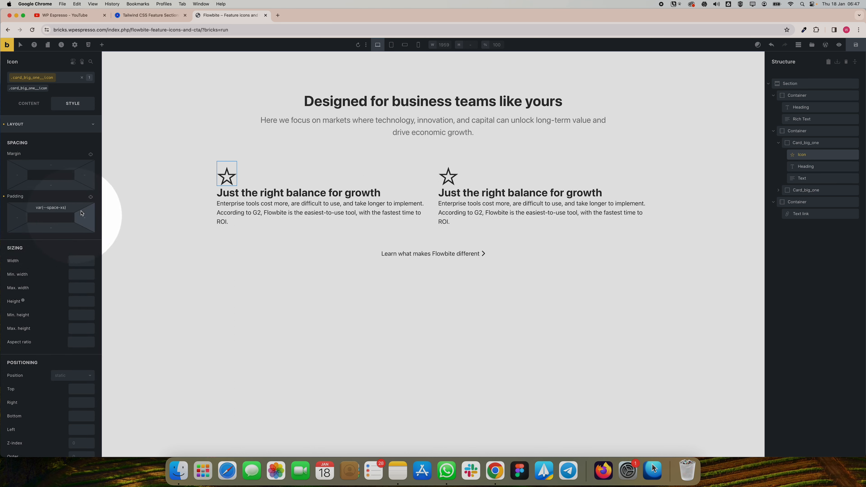
left_click(91, 197)
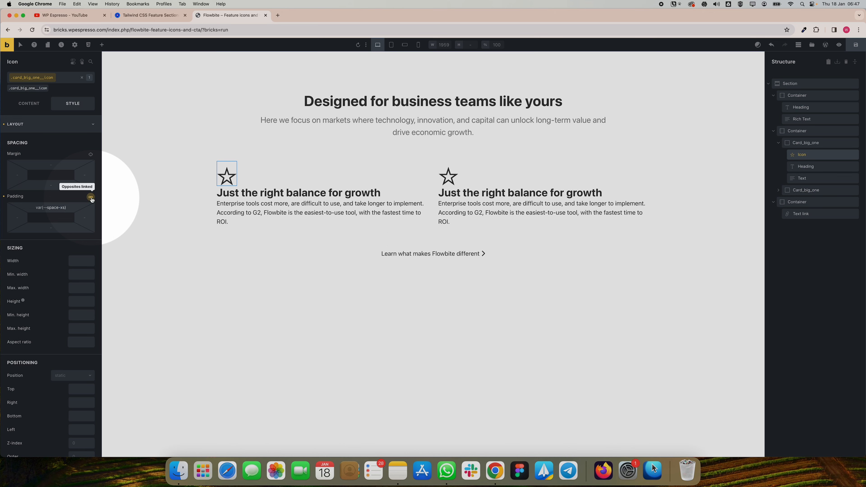
left_click(91, 197)
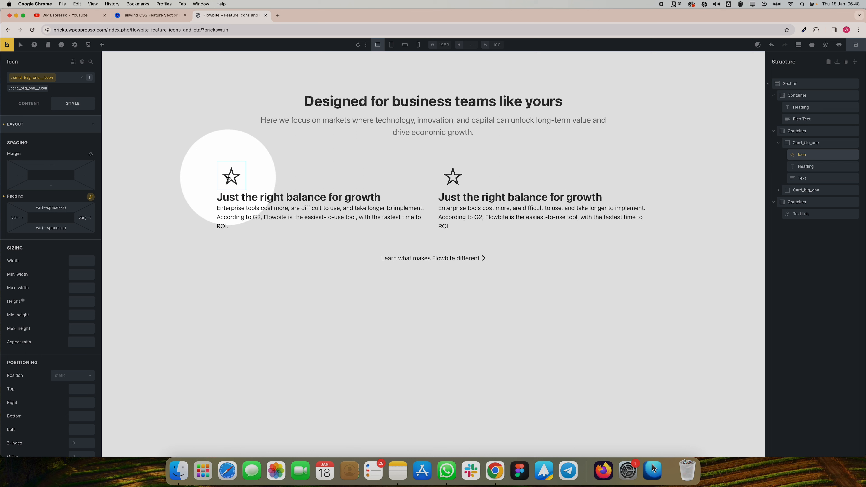
Set the icon class's background to the most transparent variant of the Automatic.css action colour
left_click(52, 130)
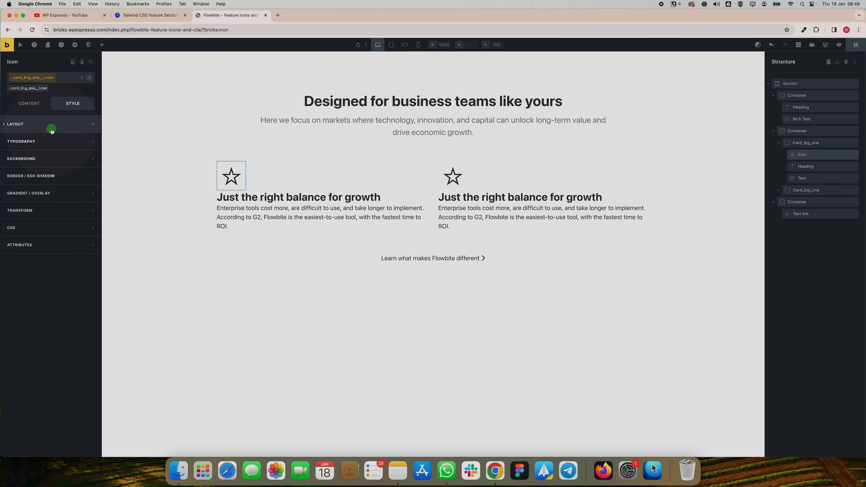
left_click(55, 159)
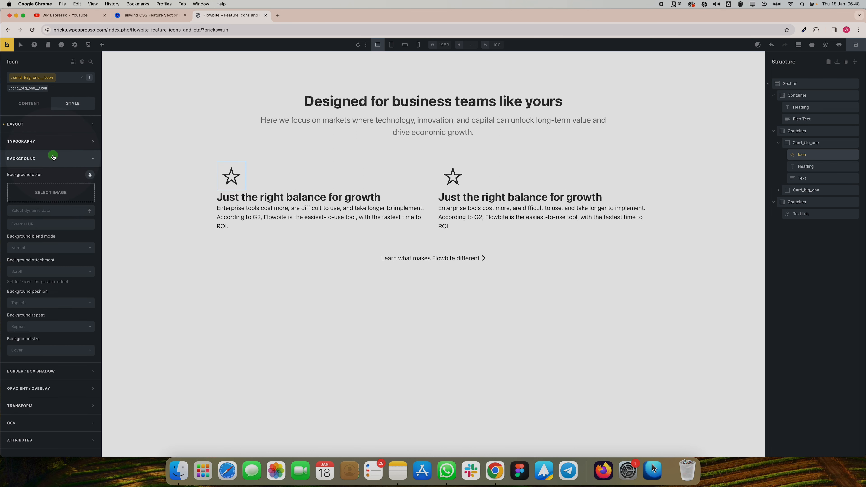
left_click(91, 176)
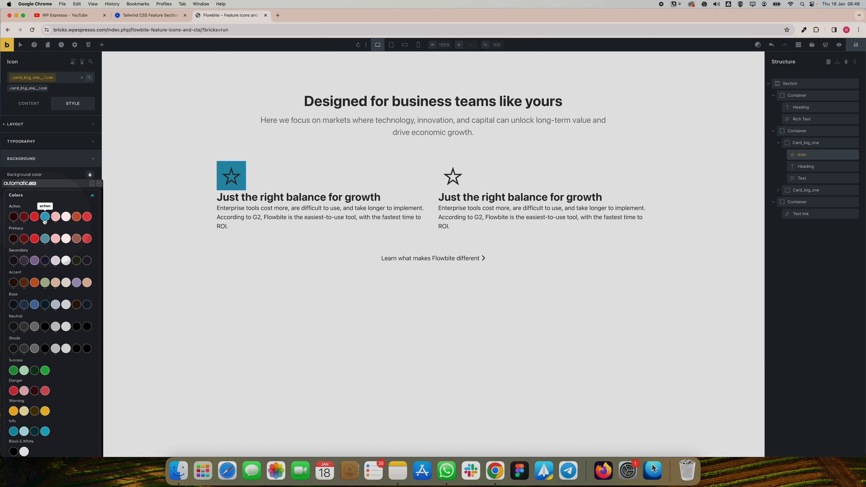
mouse_move(45, 217)
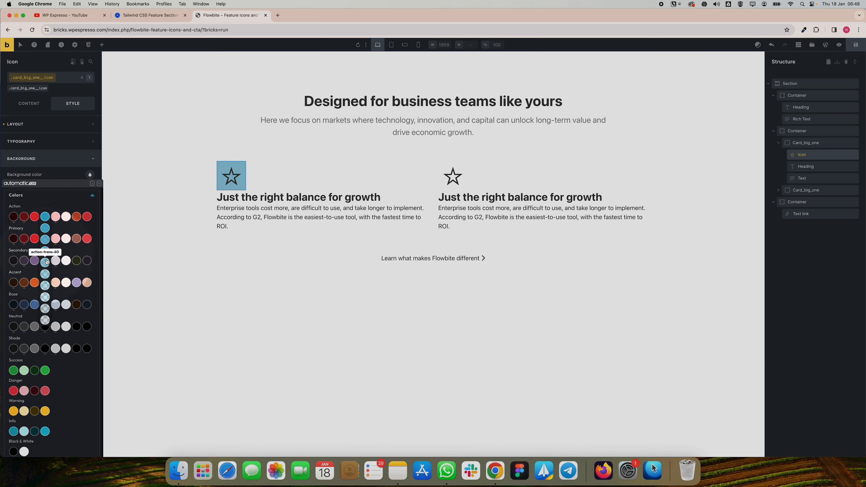
left_click(46, 321)
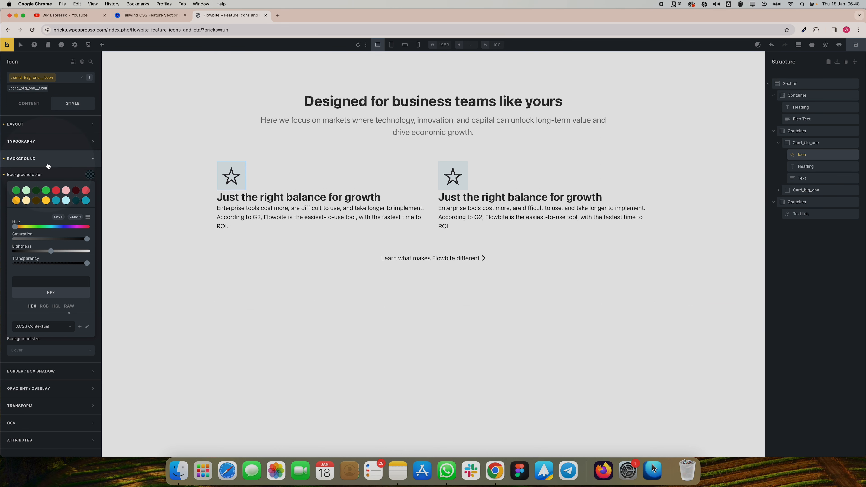
left_click(48, 160)
Round all four corners of the icon class with a linked border radius of var(--radius-m)
left_click(45, 175)
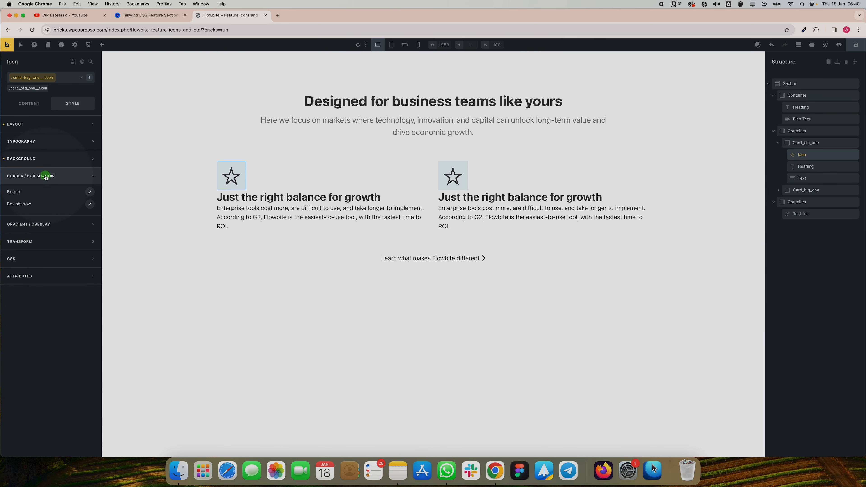
left_click(90, 194)
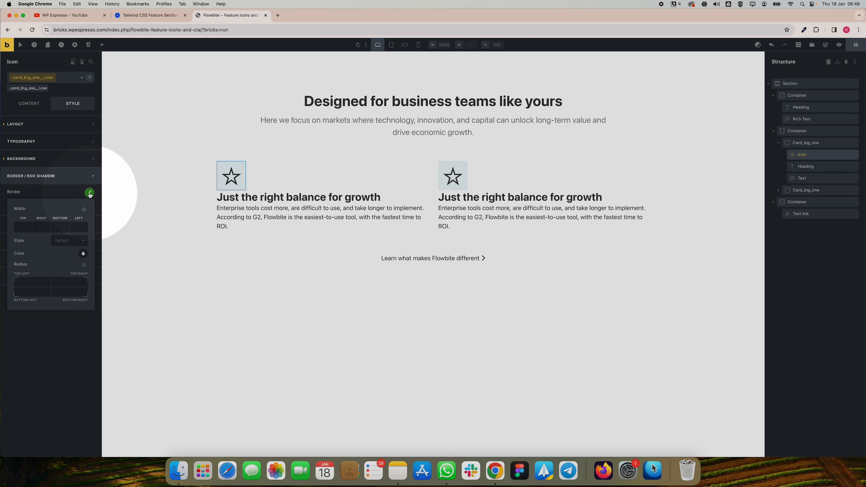
right_click(33, 282)
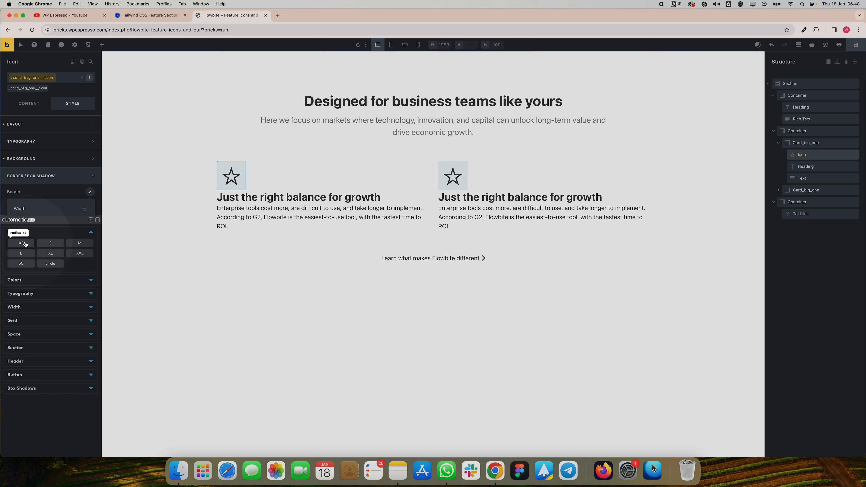
left_click(71, 243)
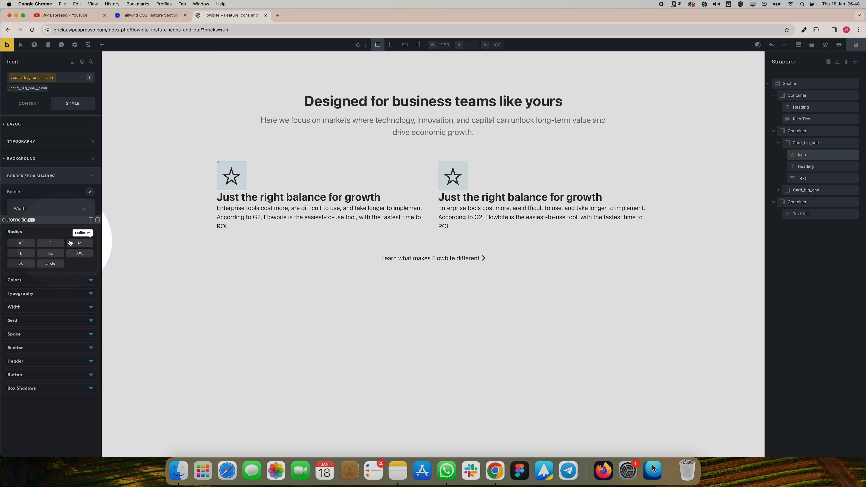
left_click(74, 244)
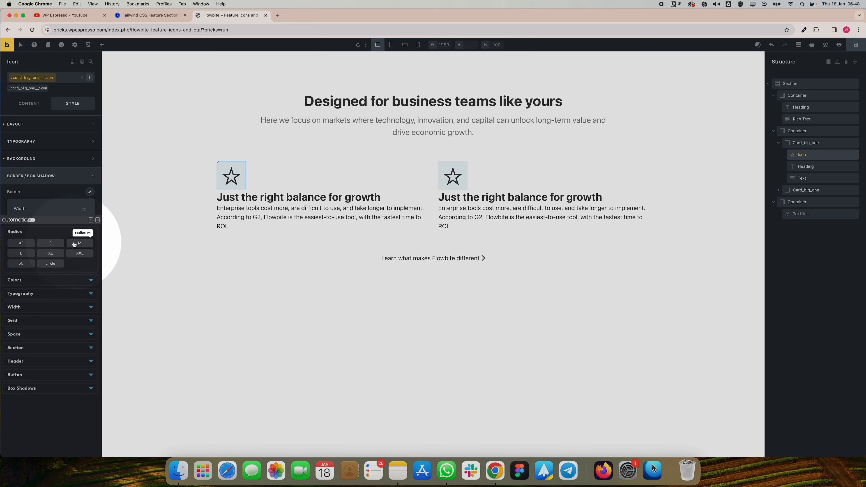
left_click(74, 244)
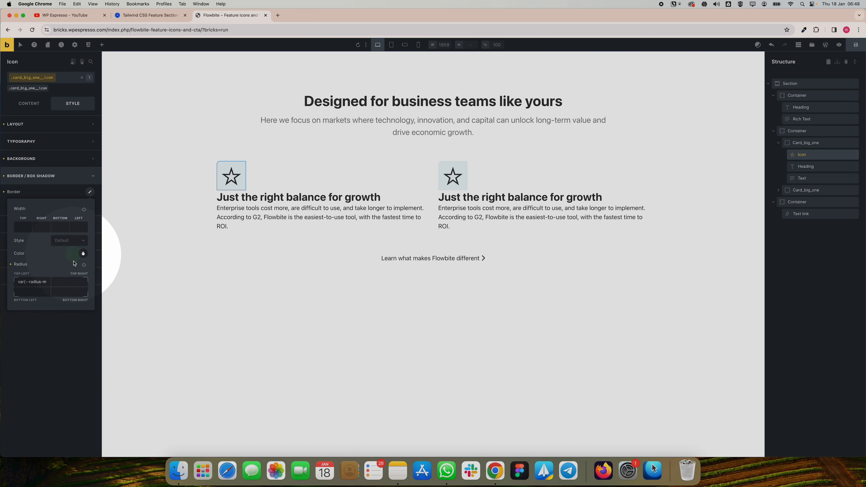
left_click(84, 265)
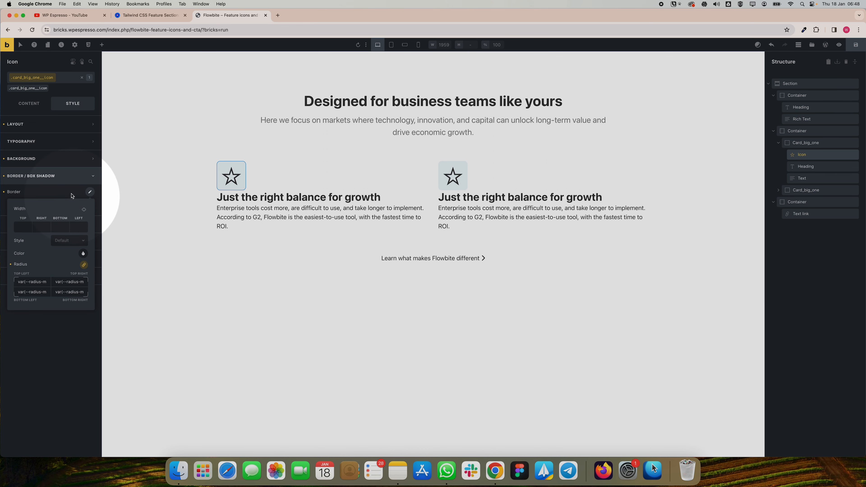
left_click(33, 175)
Replace the first card's star with the service bell icon from the Fontawesome - Solid library
left_click(32, 105)
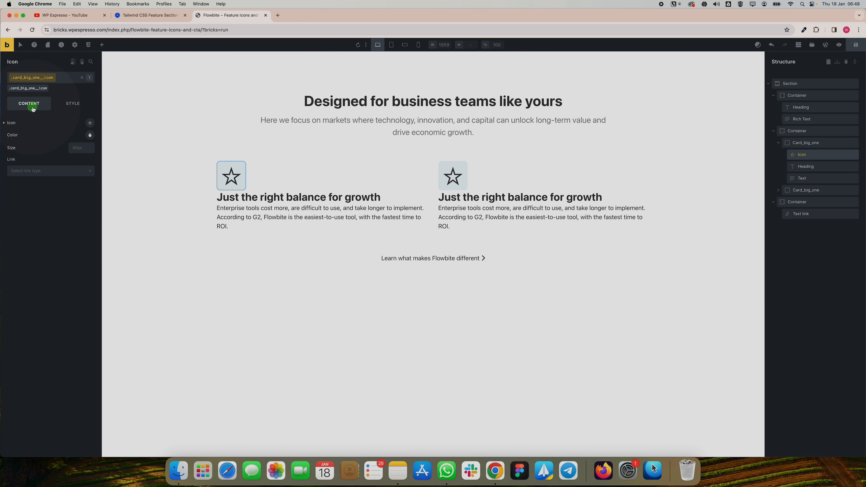
left_click(90, 124)
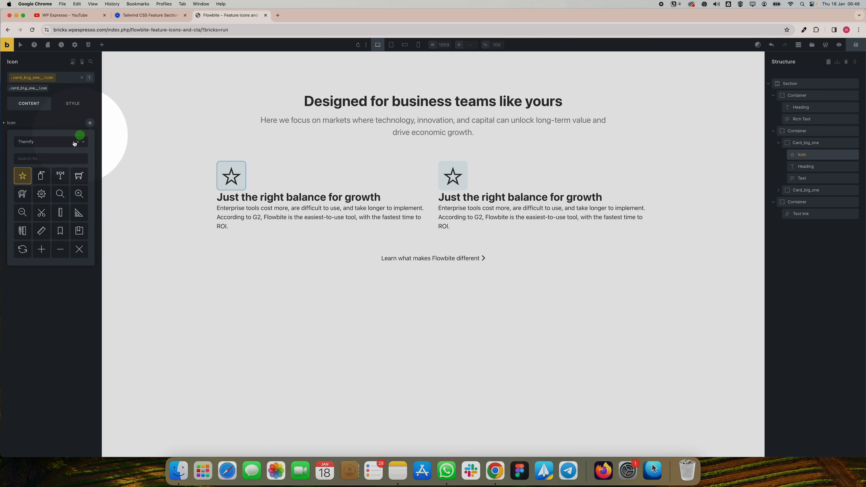
left_click(44, 143)
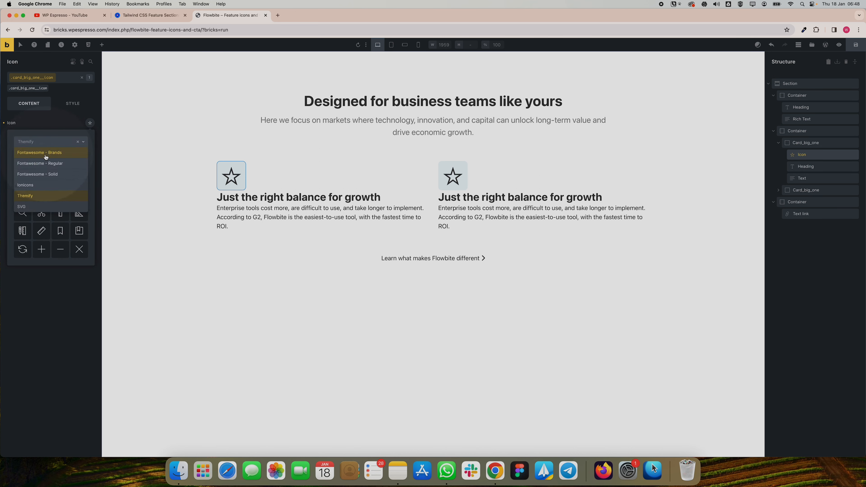
left_click(47, 174)
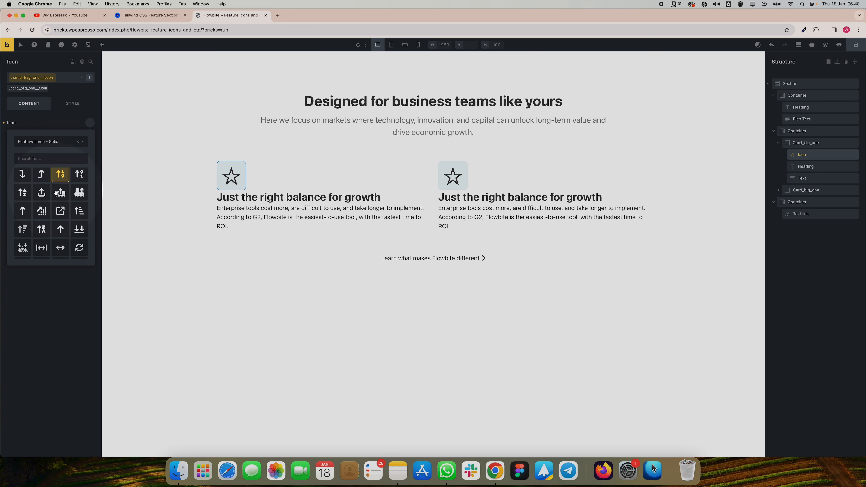
scroll(59, 198, "down", 5)
scroll(59, 207, "down", 5)
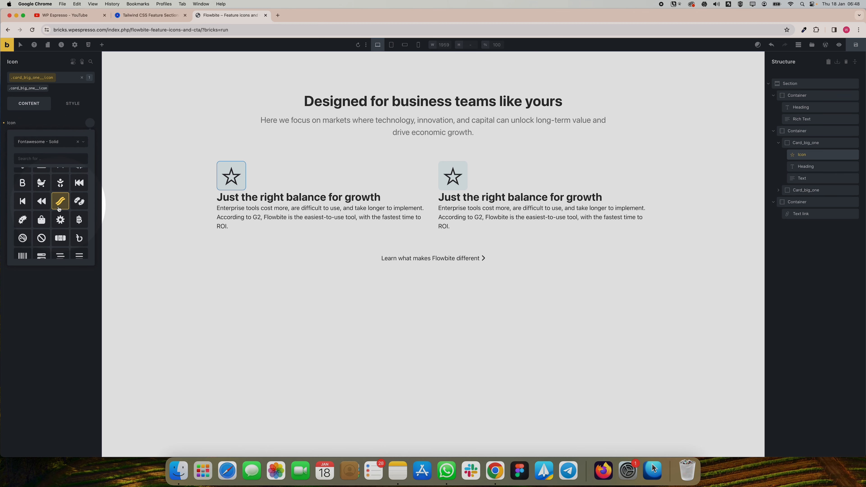
scroll(58, 212, "down", 3)
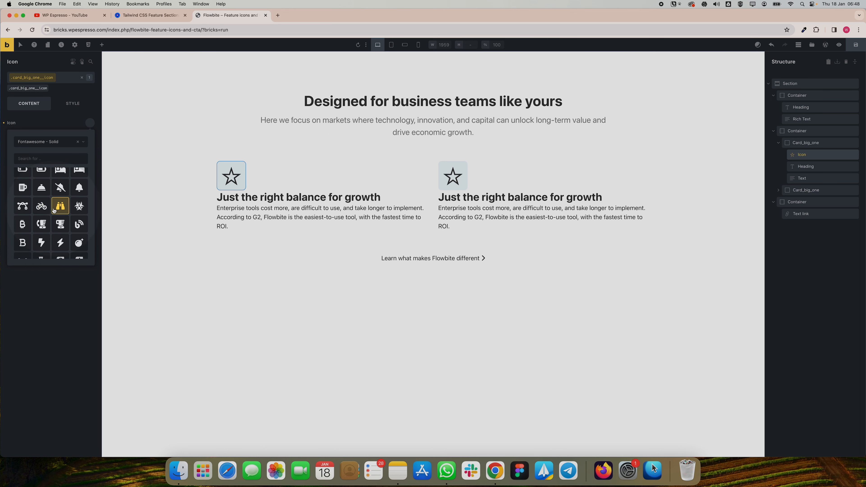
scroll(55, 204, "up", 1)
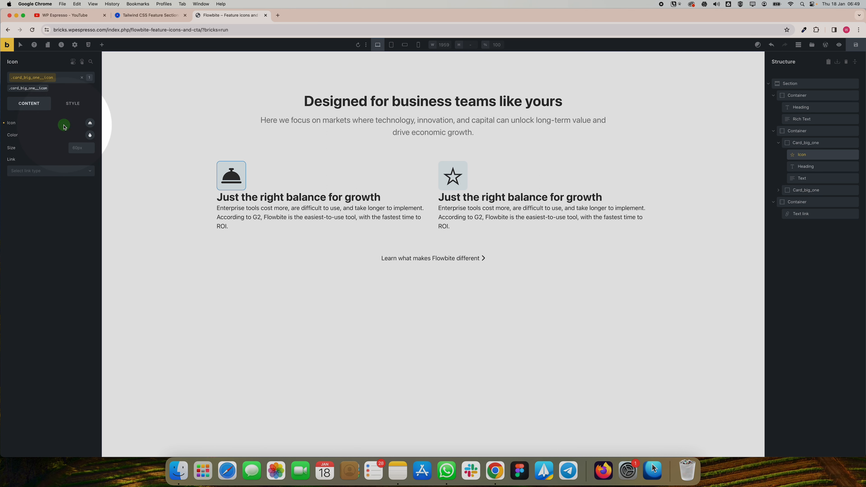
Try icon sizes of 2em and 3em on the icon class and set the size to 6em
left_click(80, 149)
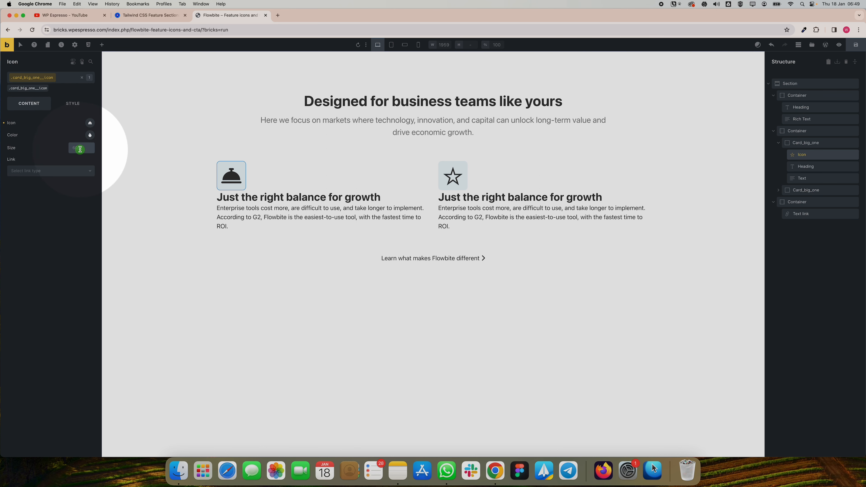
type("2em")
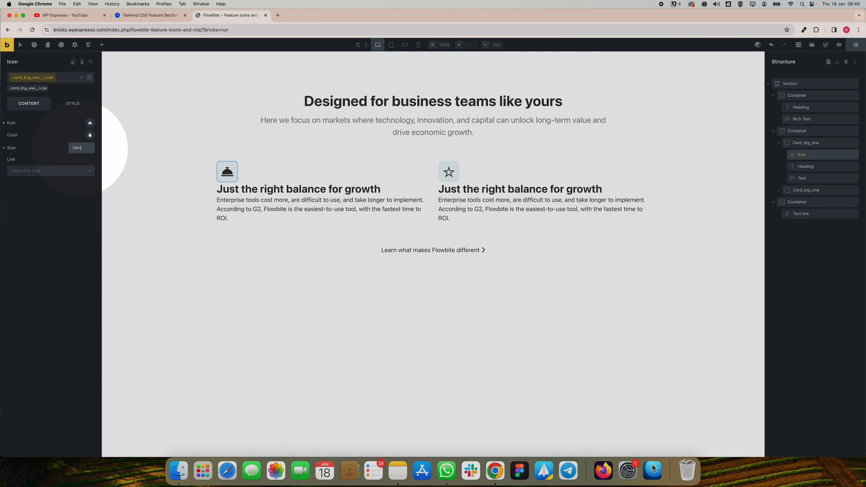
key("BackSpace")
type("3")
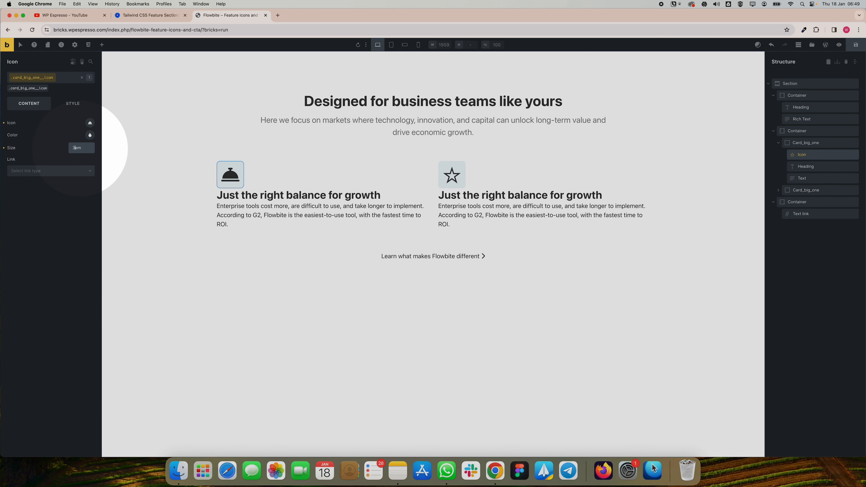
key("BackSpace")
type("6")
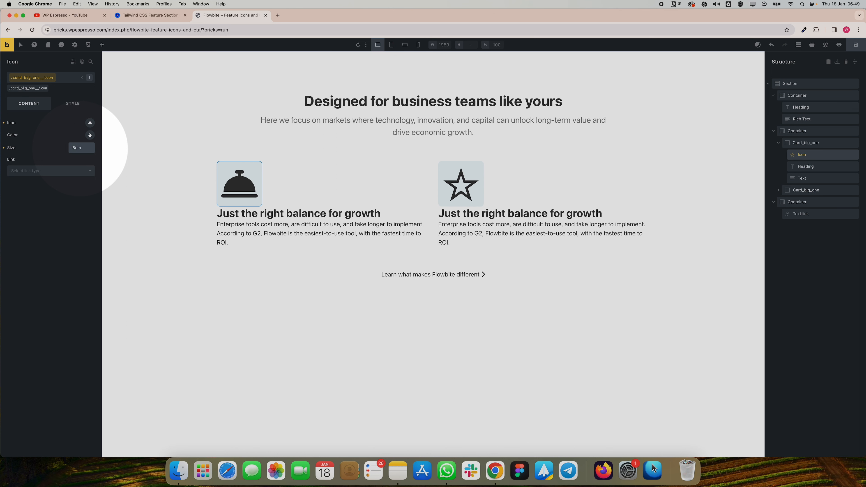
Try icon sizes of 2em and 4em on the icon class, compare with the Flowbite reference, and set the size to 3em
key("BackSpace")
type("2")
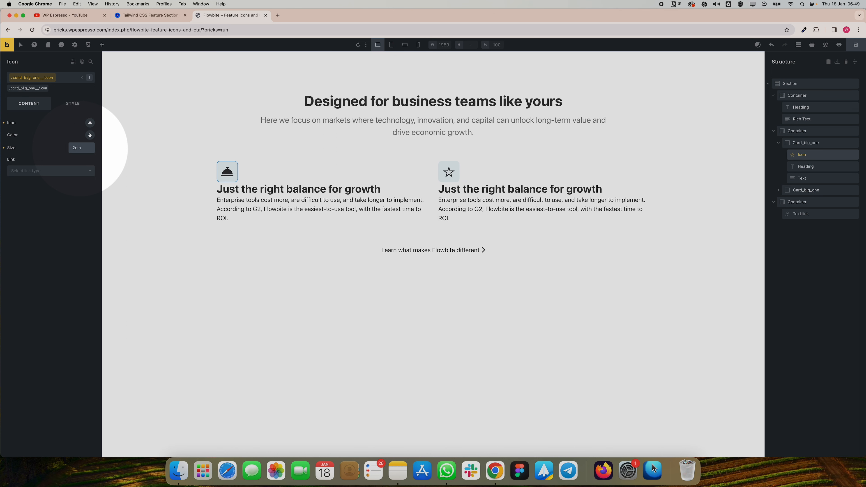
key("BackSpace")
type("4")
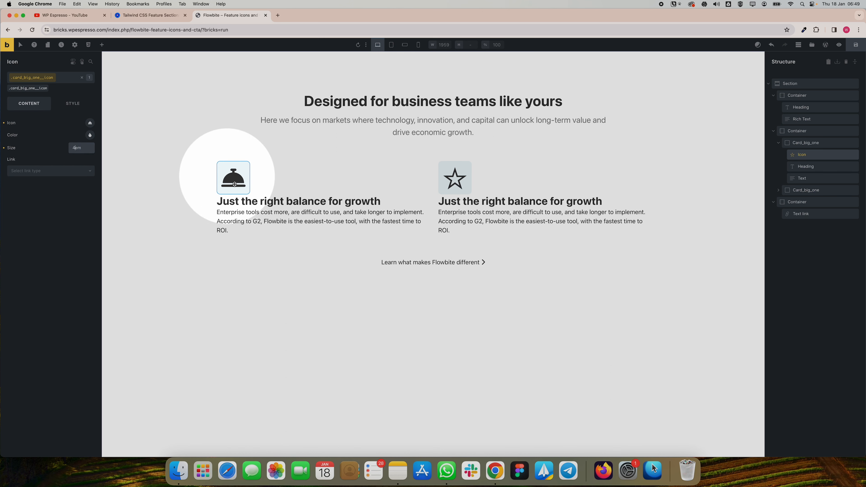
left_click(171, 20)
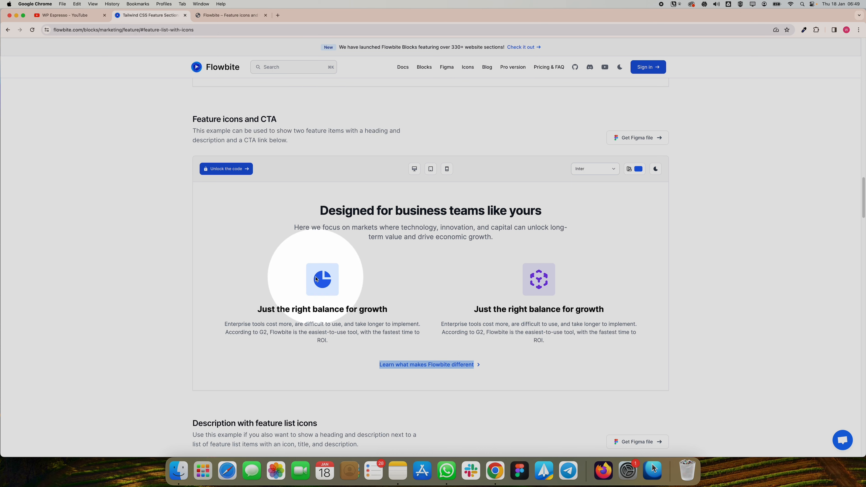
left_click(213, 16)
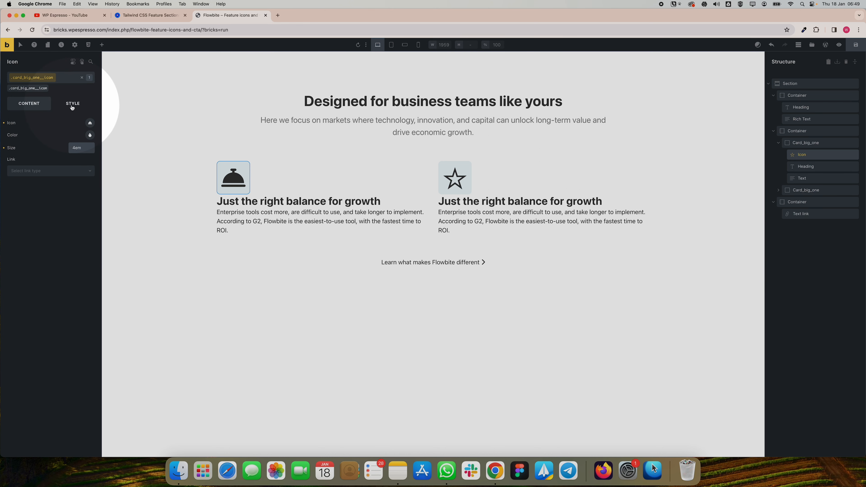
left_click_drag(75, 146, 83, 164)
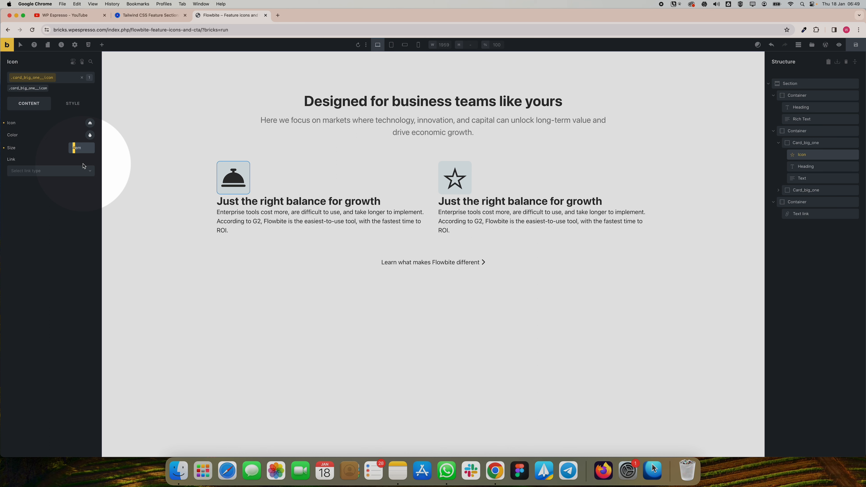
type("3")
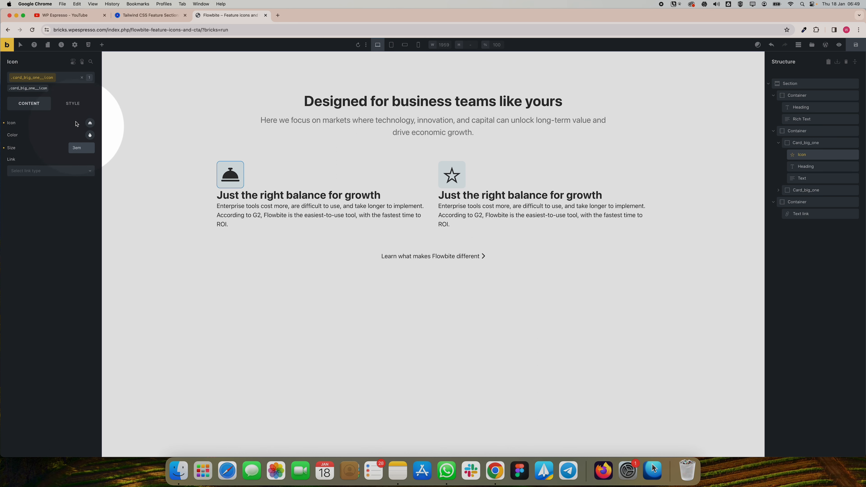
Change the icon class's padding to the Automatic.css variable var(--space-s) and link it across all four sides
left_click(72, 106)
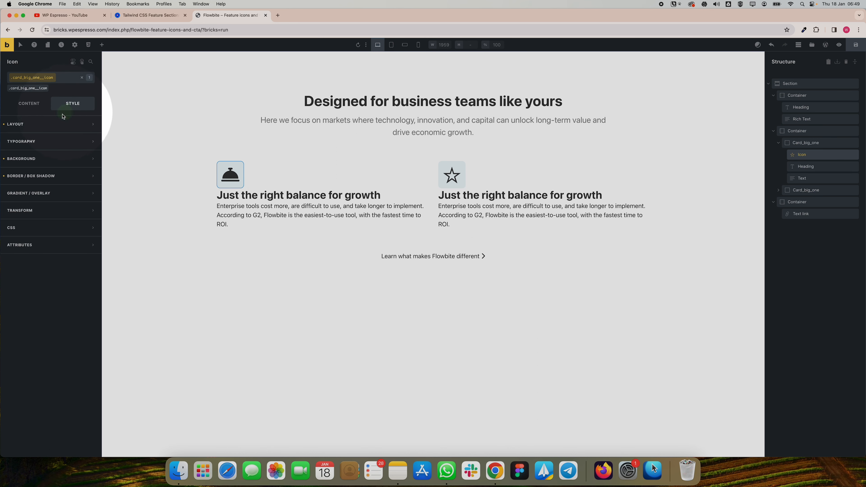
left_click(55, 124)
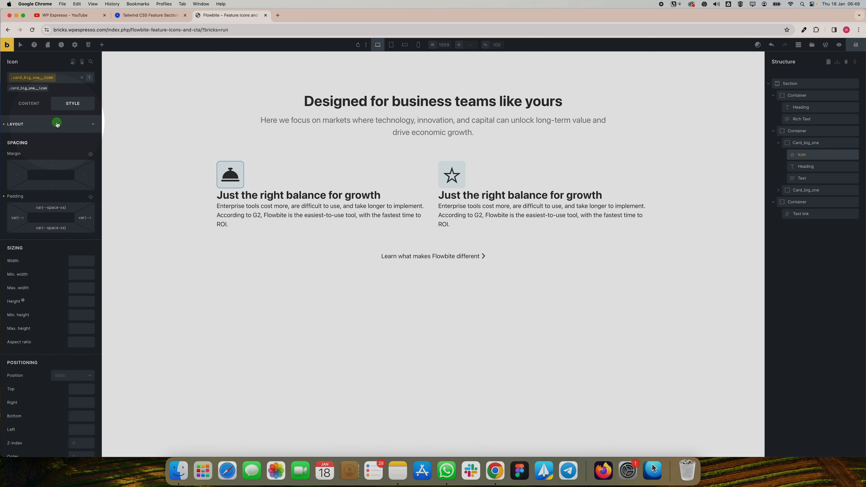
triple_click(55, 207)
key("BackSpace")
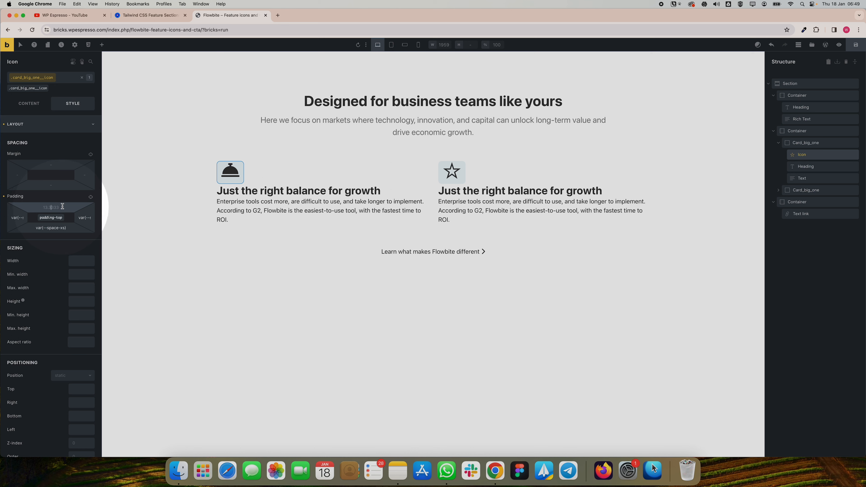
right_click(59, 208)
left_click(58, 222)
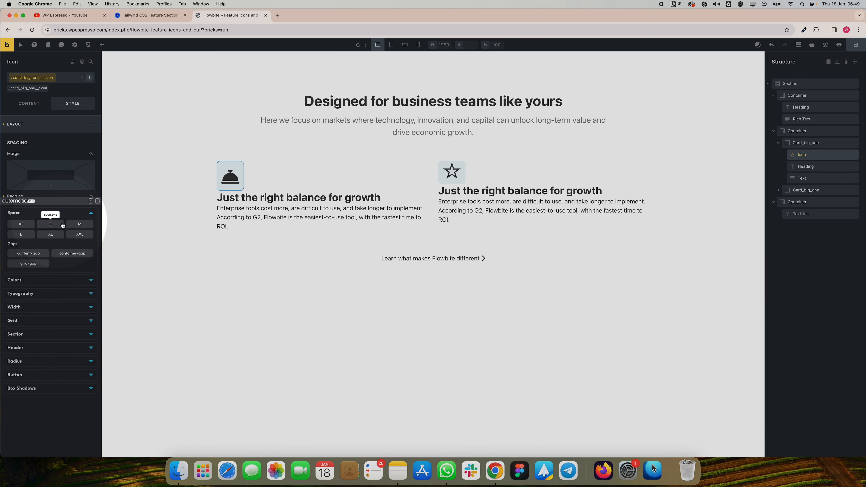
left_click(79, 225)
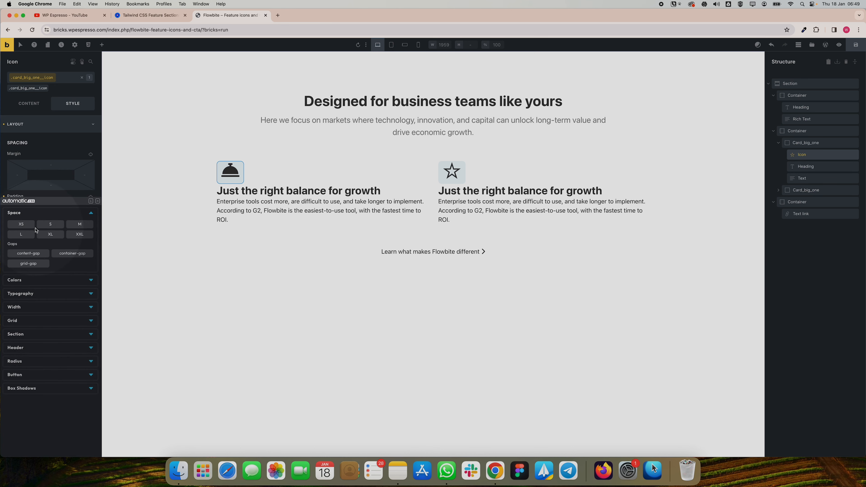
left_click(46, 225)
left_click(47, 225)
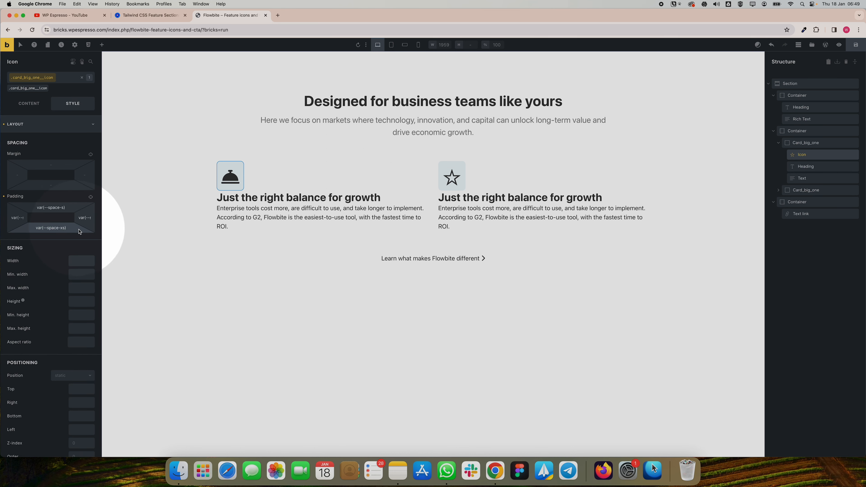
left_click(91, 200)
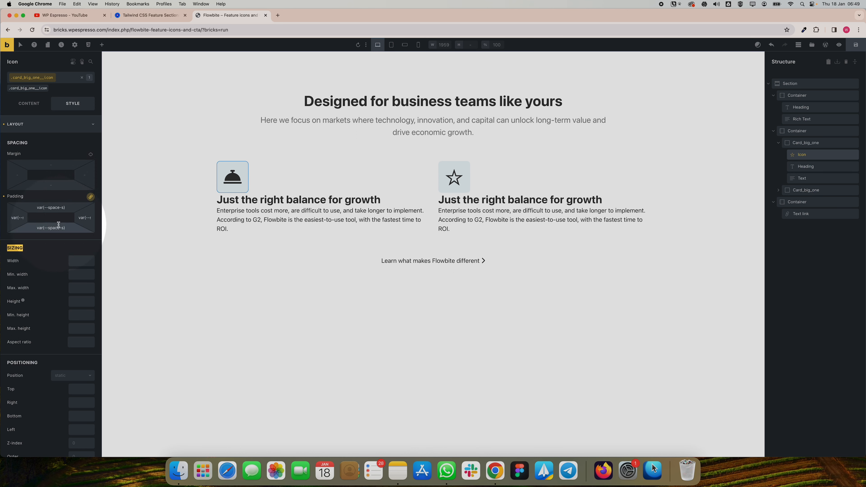
Try the XL and L spacing variables for the icon class's padding and set the linked padding to var(--space-m)
right_click(74, 219)
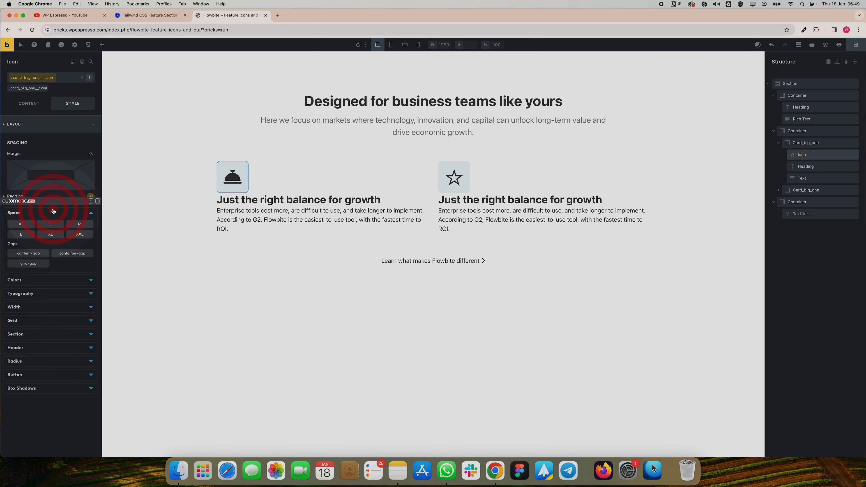
left_click(58, 235)
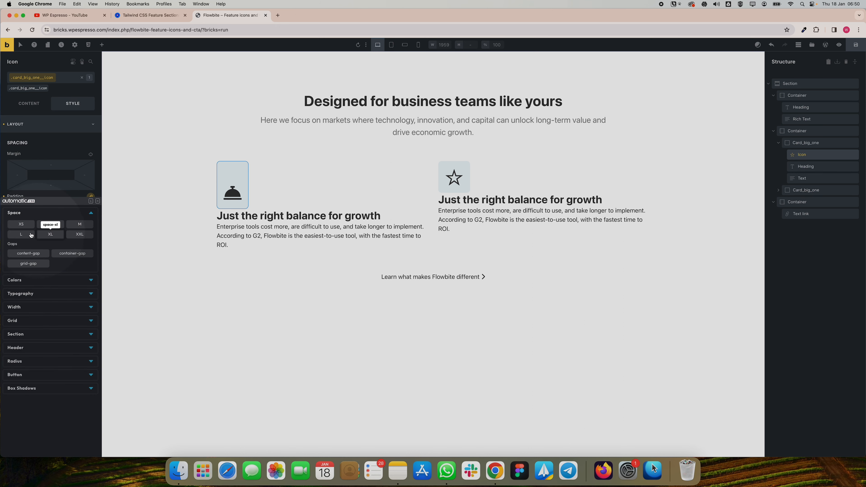
left_click(21, 234)
left_click(91, 201)
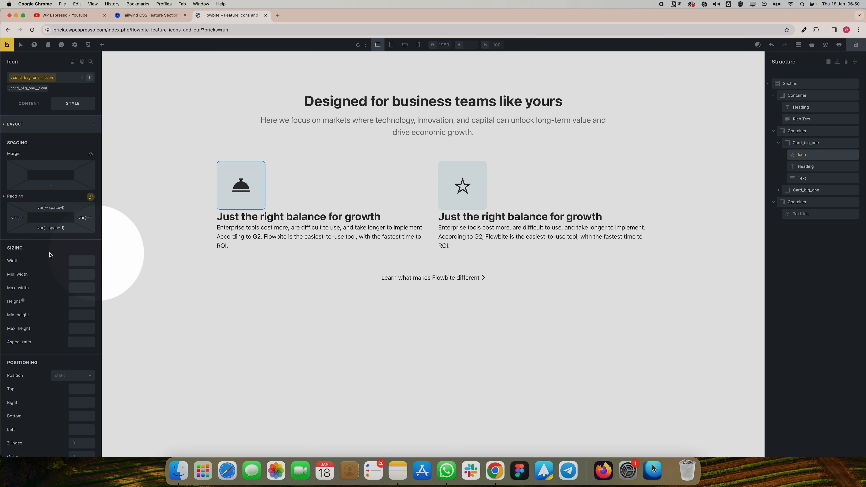
left_click(55, 207)
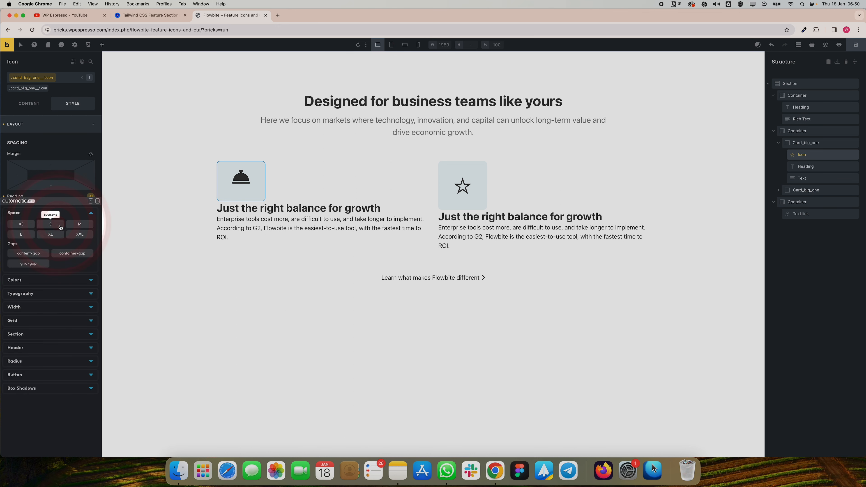
left_click(85, 227)
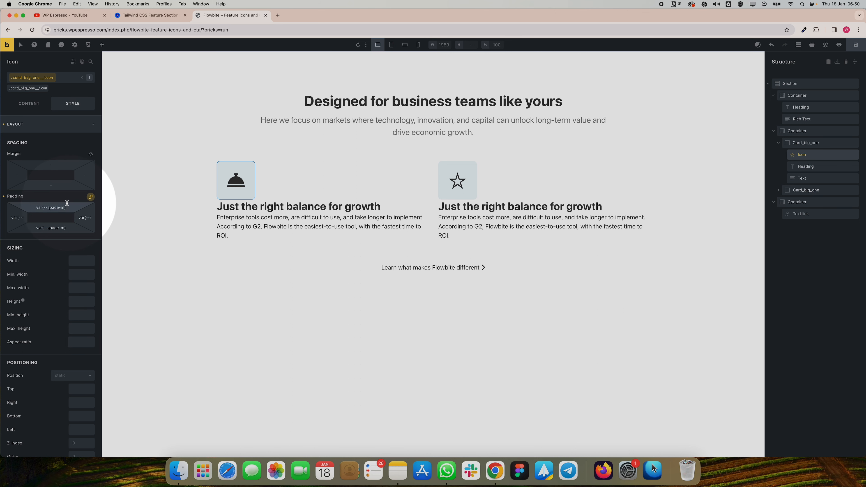
Try linked padding values such as 2em, 1.2em and 0.6em on the icon class and set the padding to 0.5em
triple_click(56, 207)
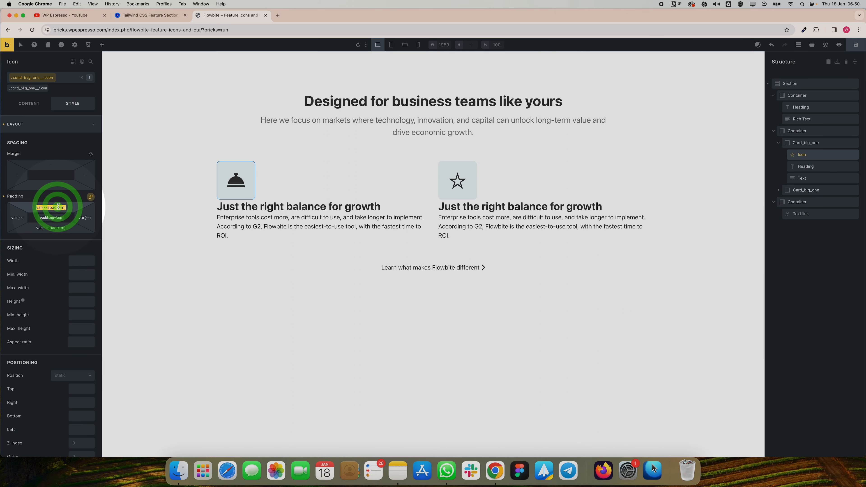
type("2em")
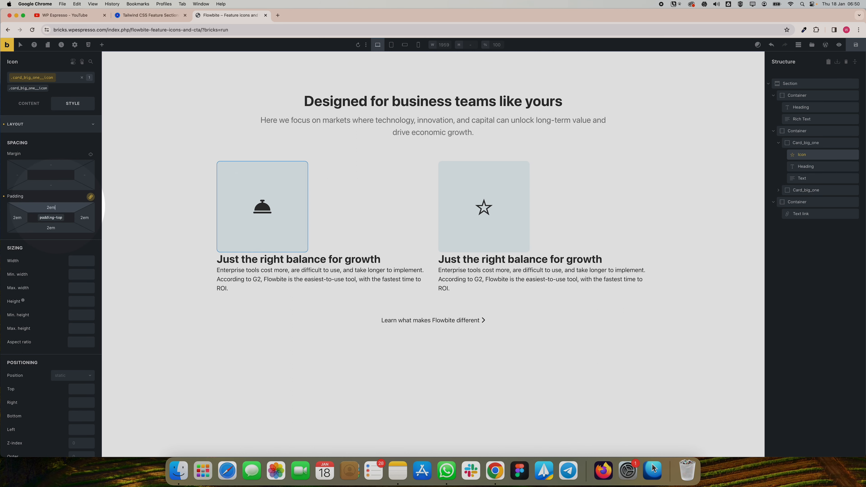
key("BackSpace")
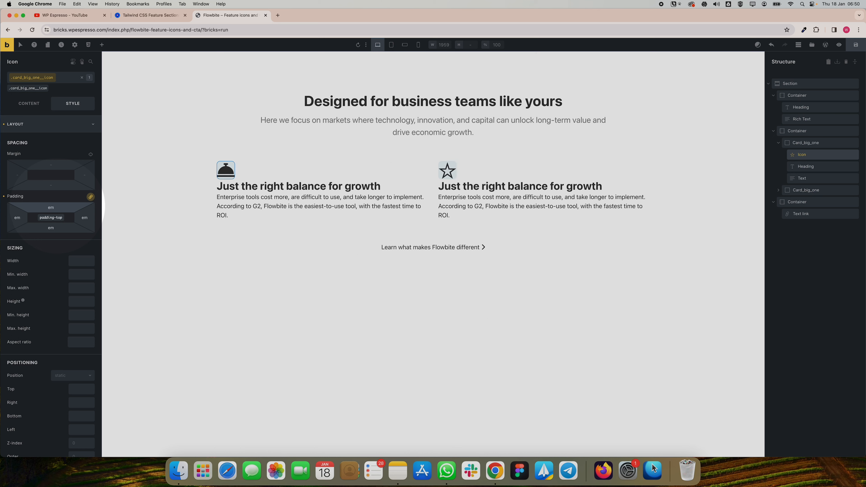
type("1.2")
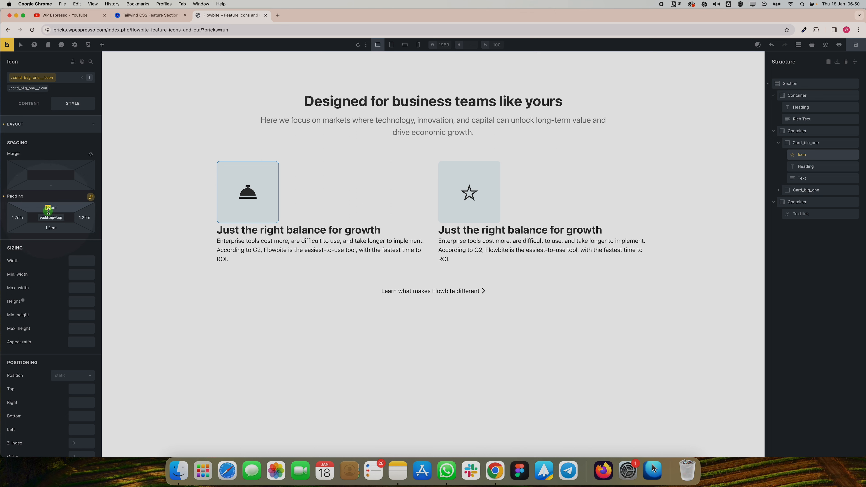
type("0.5")
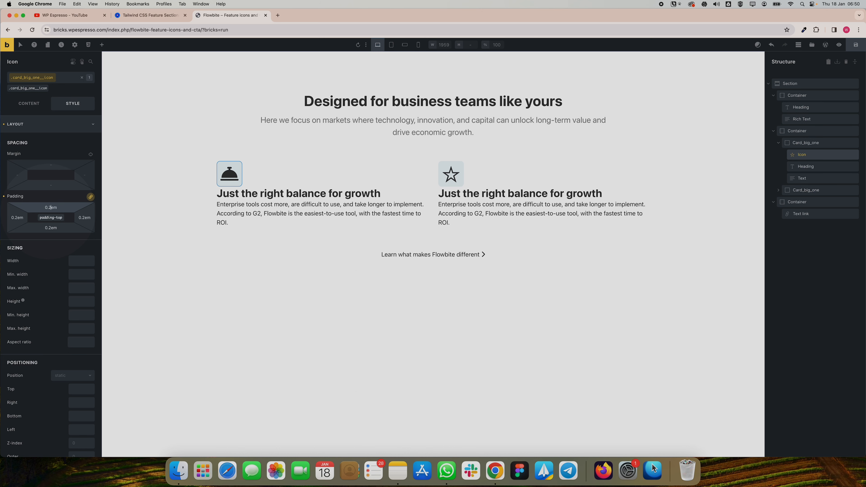
key("BackSpace")
type("6")
key("BackSpace")
type("5")
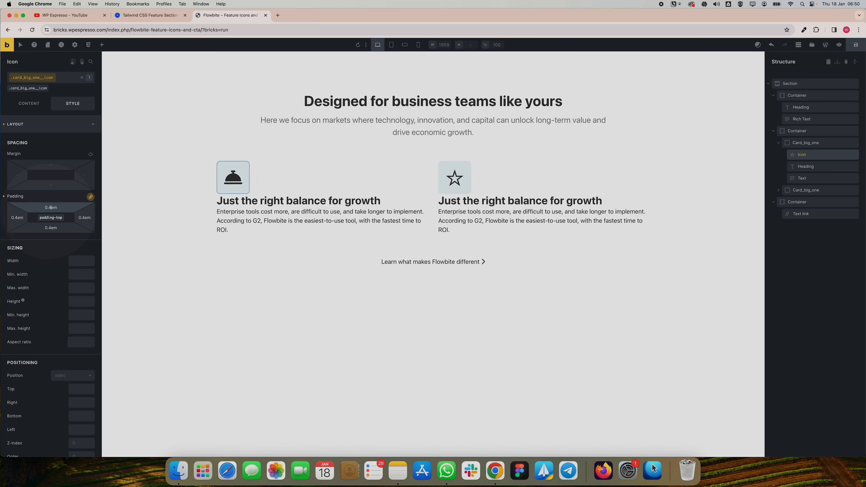
key("BackSpace")
type("6")
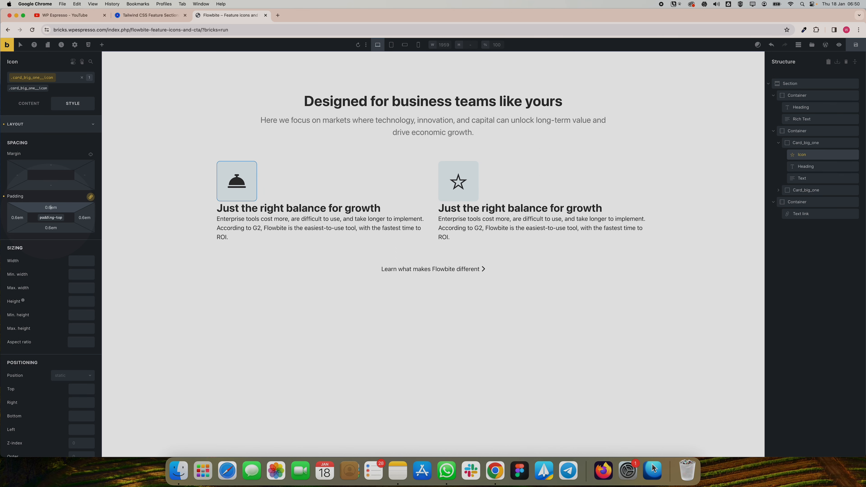
type("5")
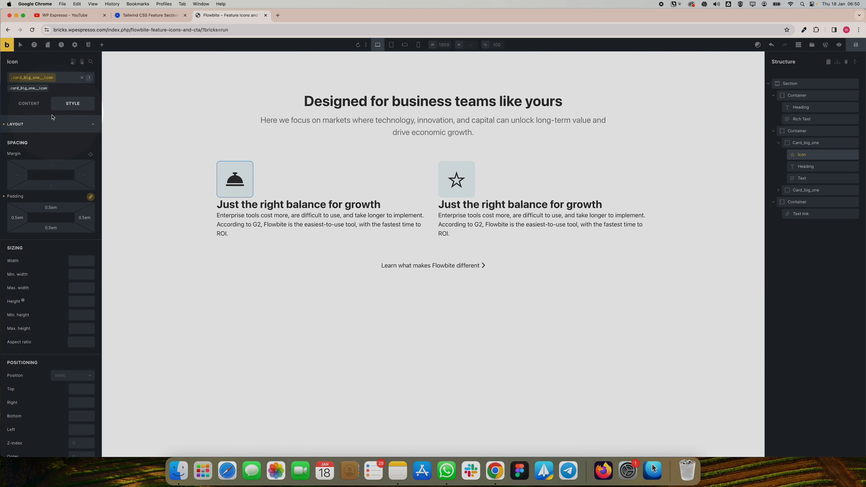
Compare the first card with the Flowbite reference, give it a row gap of var(--space-s) and centre its content on the cross axis
left_click(37, 104)
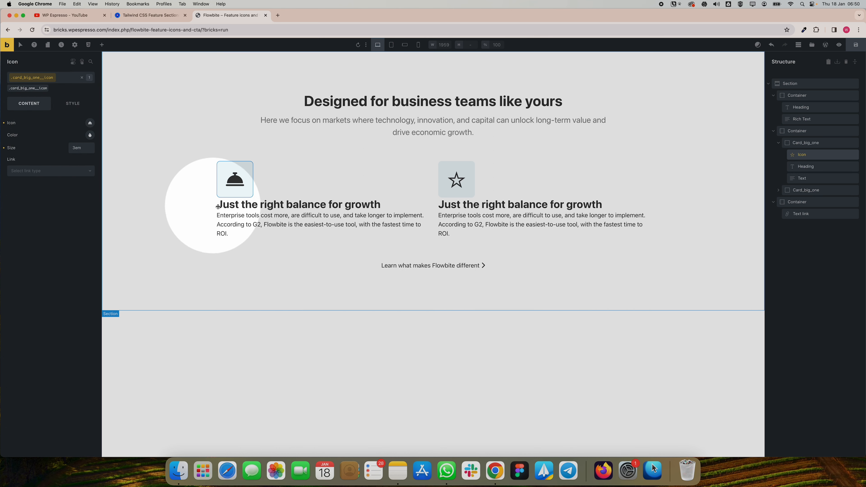
left_click(305, 176)
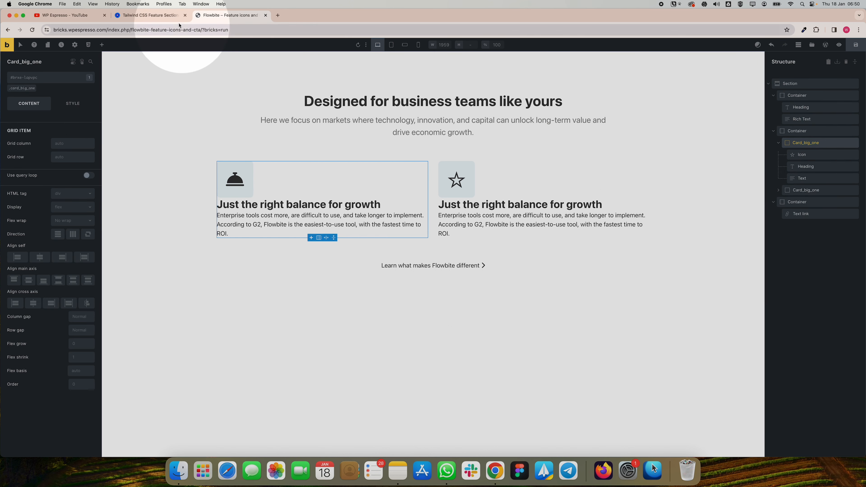
left_click(150, 15)
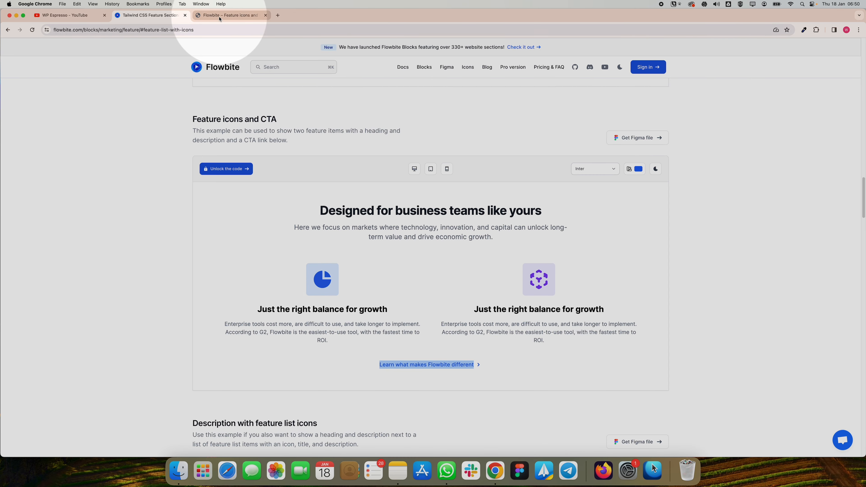
left_click(232, 16)
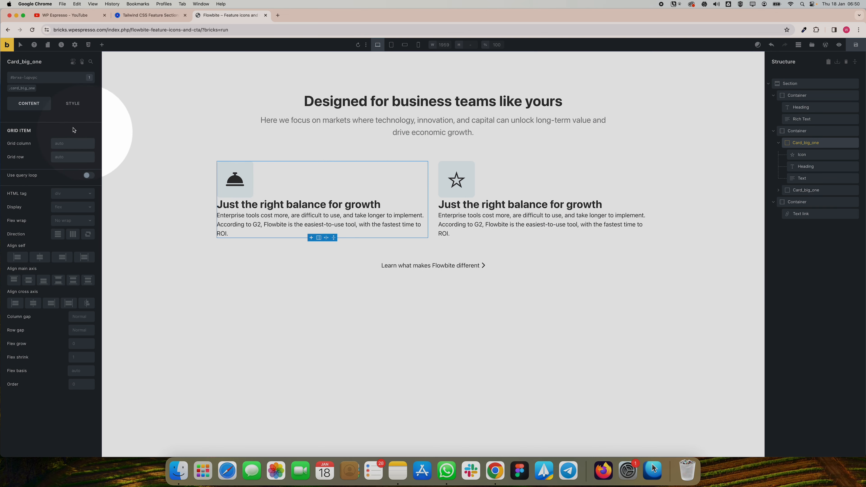
right_click(78, 333)
left_click(51, 224)
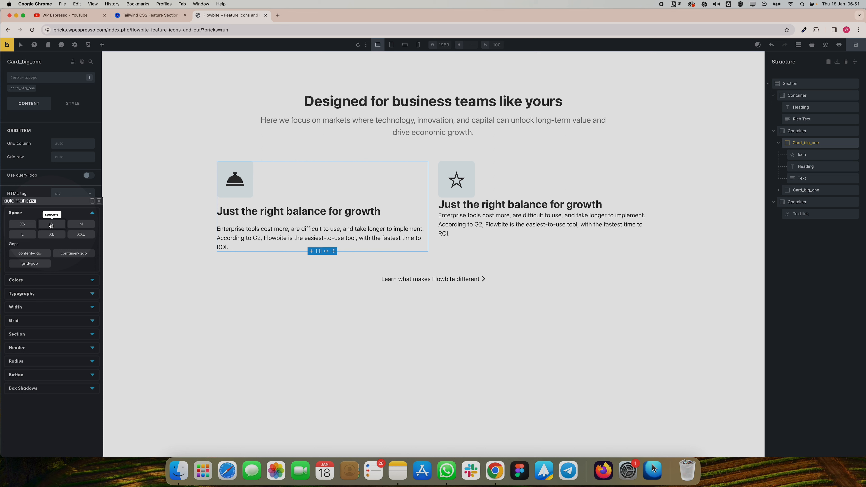
left_click(51, 225)
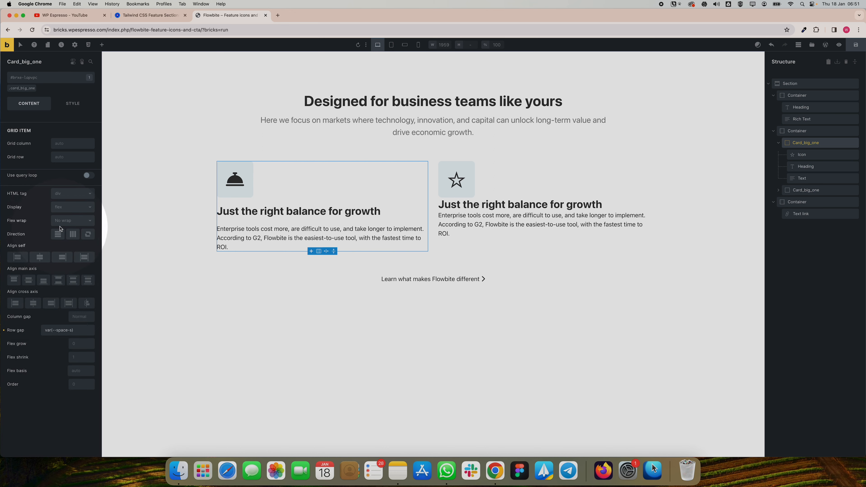
left_click(32, 303)
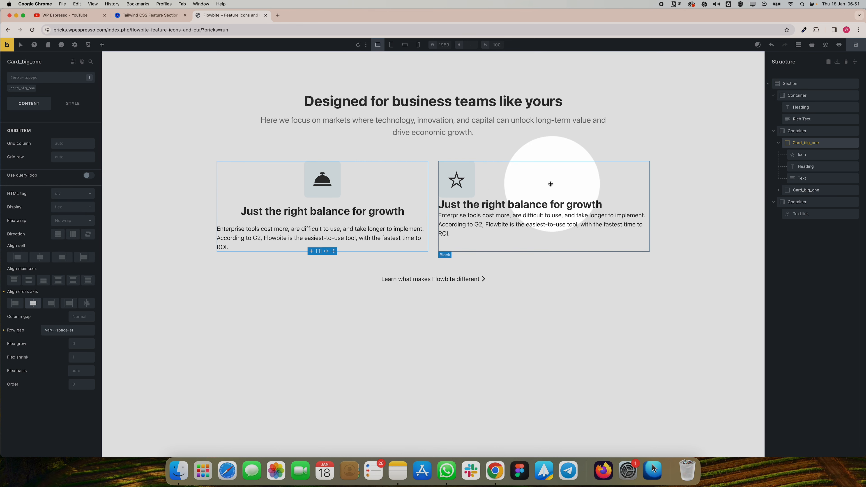
Clear the first card's row gap and cross-axis alignment, and select the card again
left_click(4, 331)
left_click(5, 292)
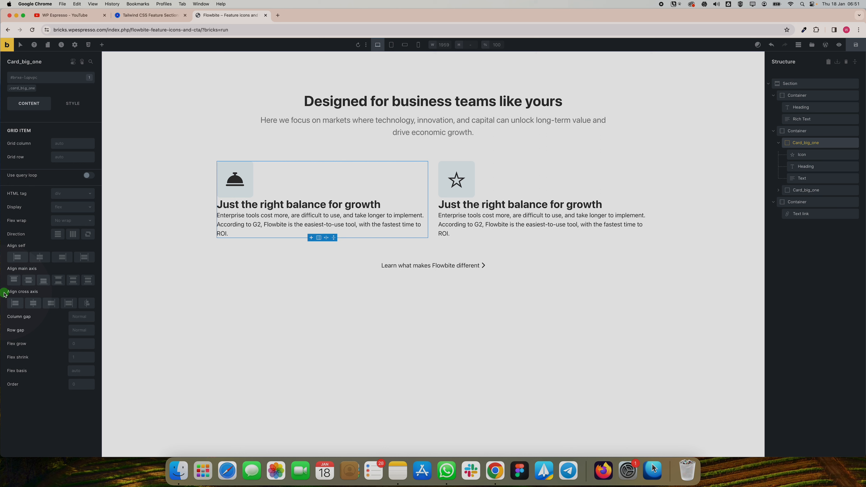
left_click(803, 143)
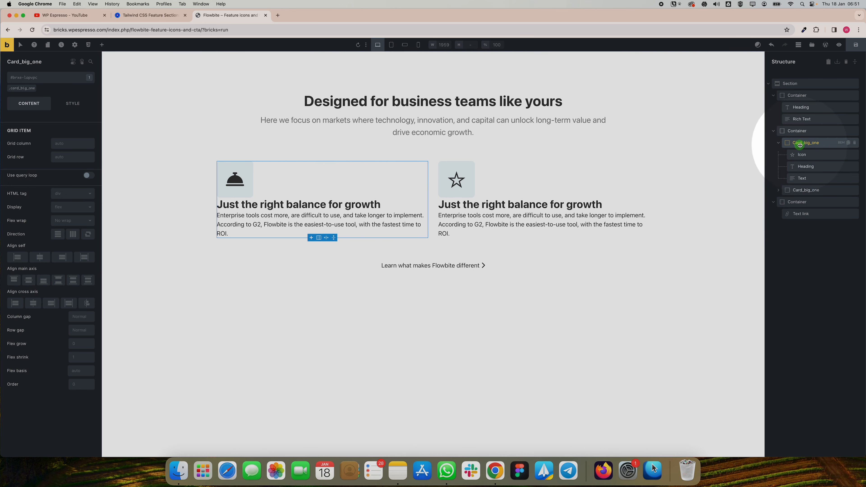
Centre the card_big_one class's content on the cross axis and set its row gap to var(--space-s)
left_click(23, 89)
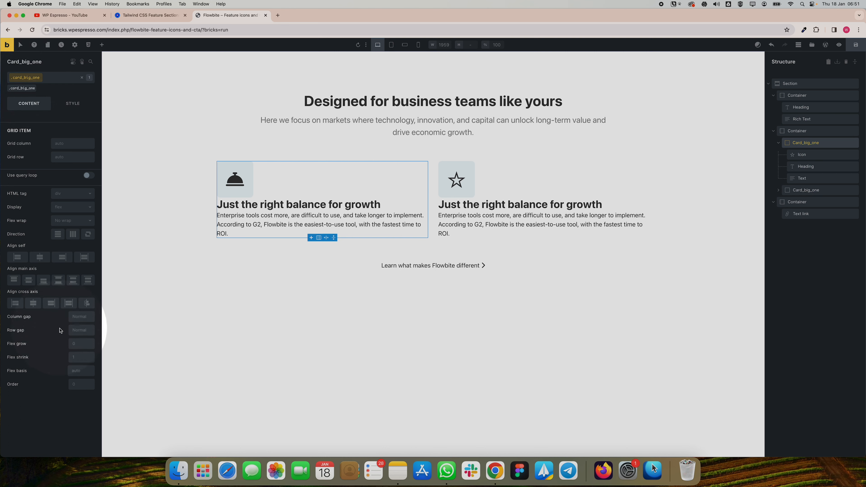
left_click(33, 303)
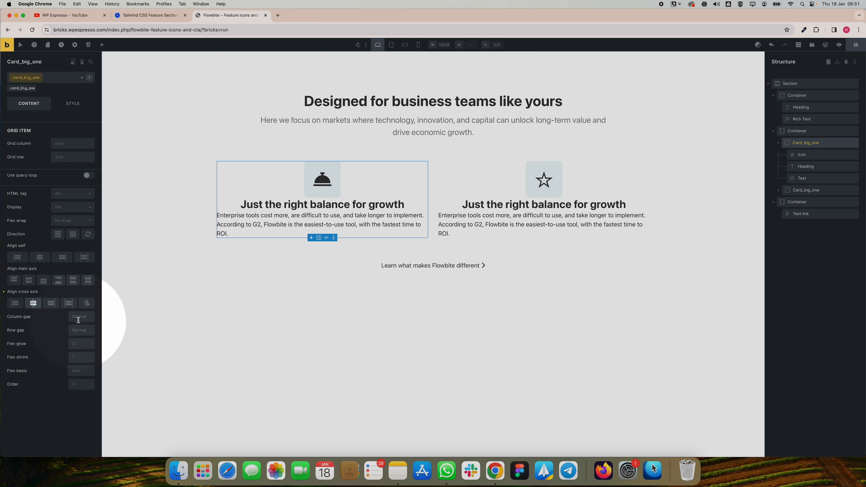
right_click(81, 328)
left_click(52, 223)
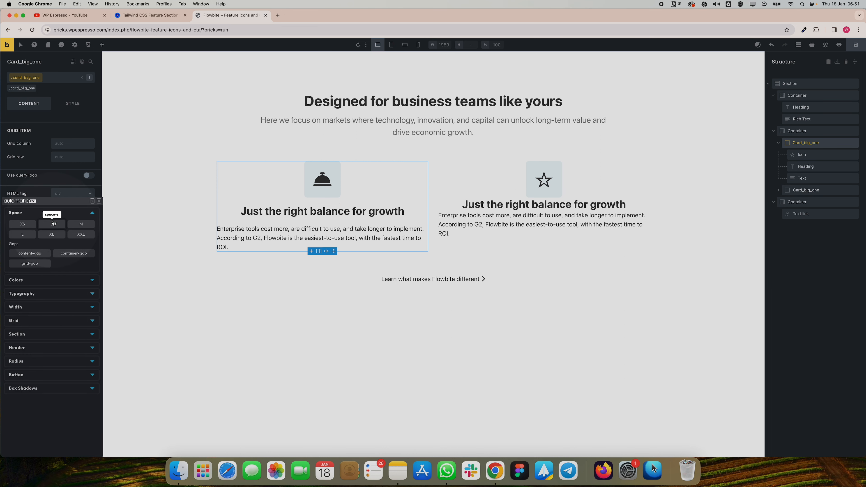
left_click(53, 224)
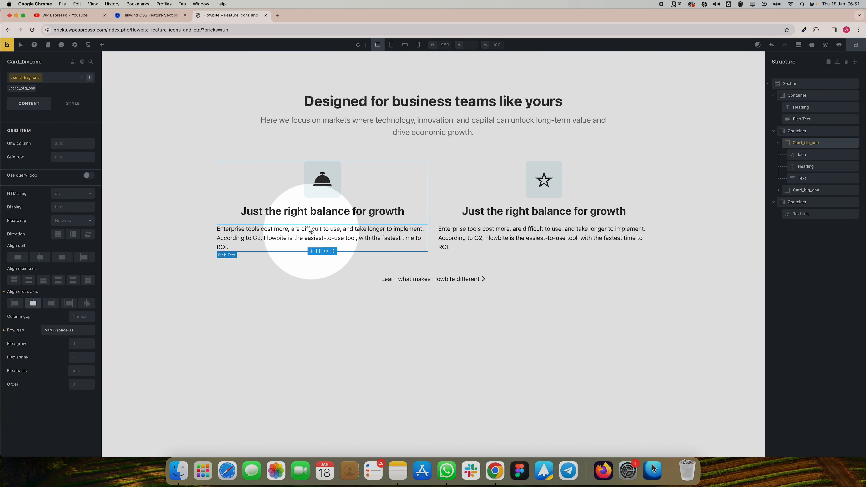
Set the font size of the first card heading's card_big_one__heading class to var(--text-l)
left_click(313, 214)
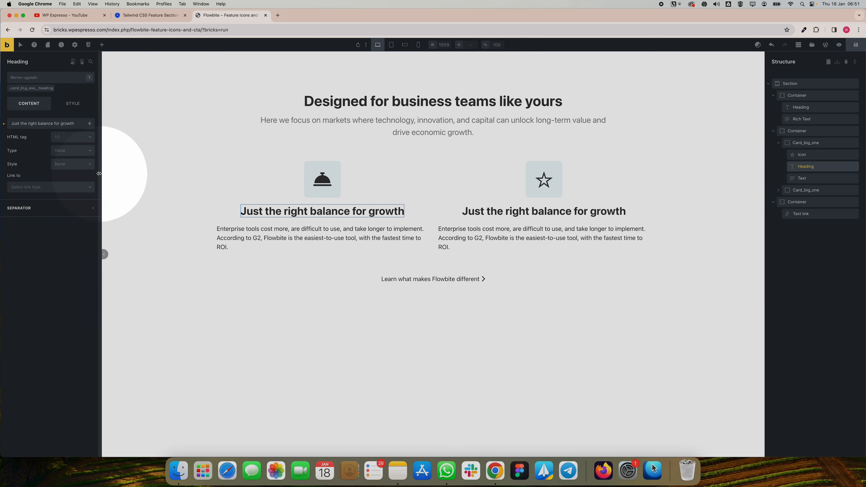
left_click(32, 89)
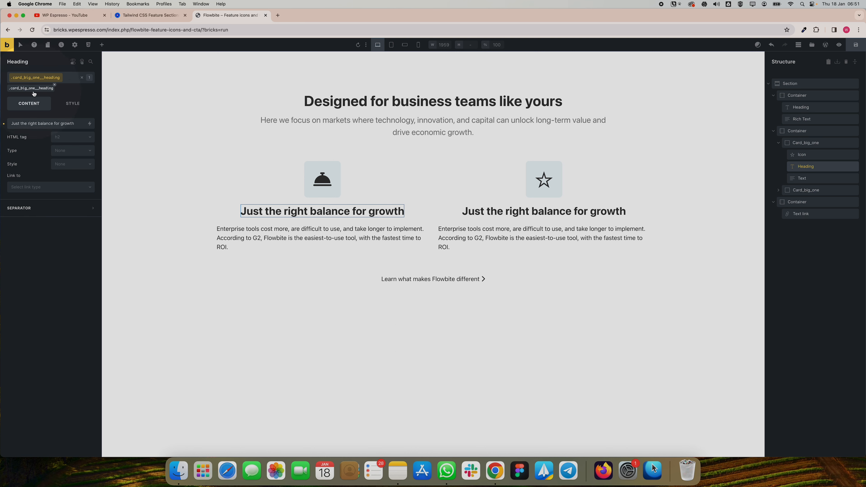
left_click(69, 105)
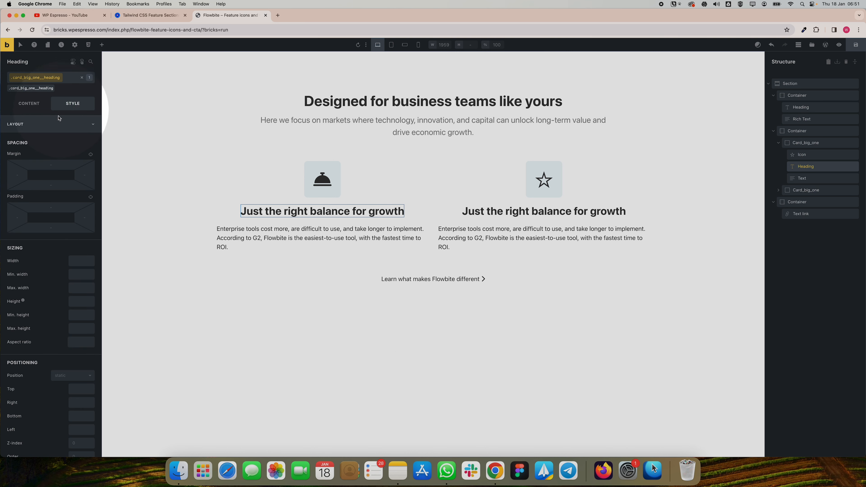
left_click(57, 124)
left_click(54, 141)
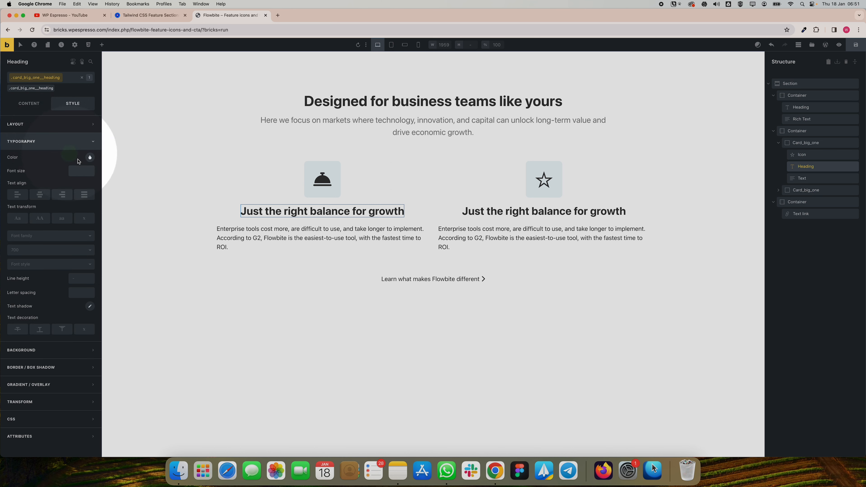
right_click(81, 170)
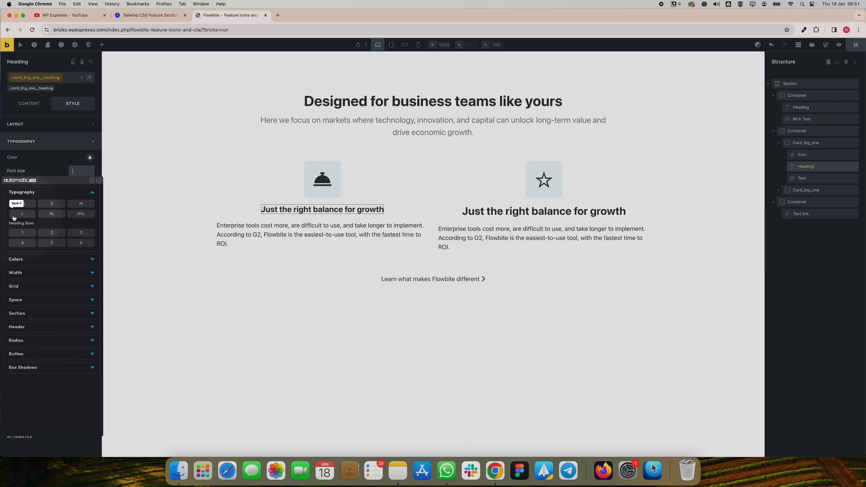
left_click(31, 217)
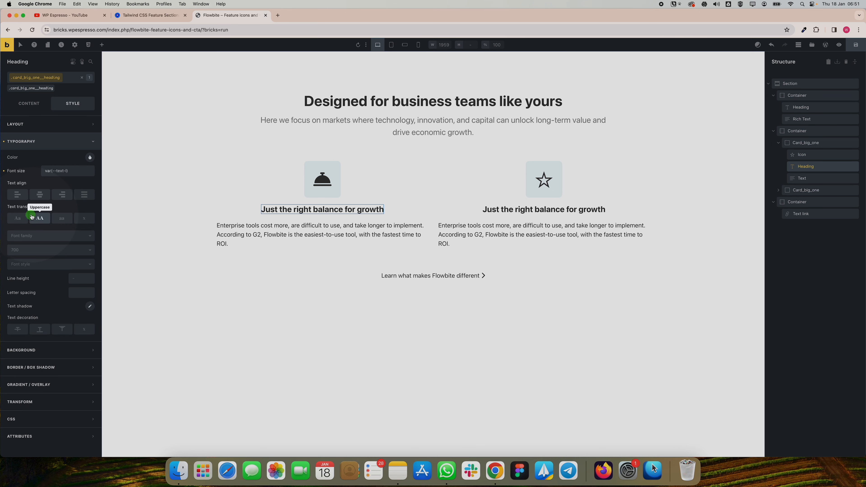
Compare the card heading with the Flowbite reference, try font weights 600, 800 and 700 on its class, and set the weight to 800
left_click(165, 18)
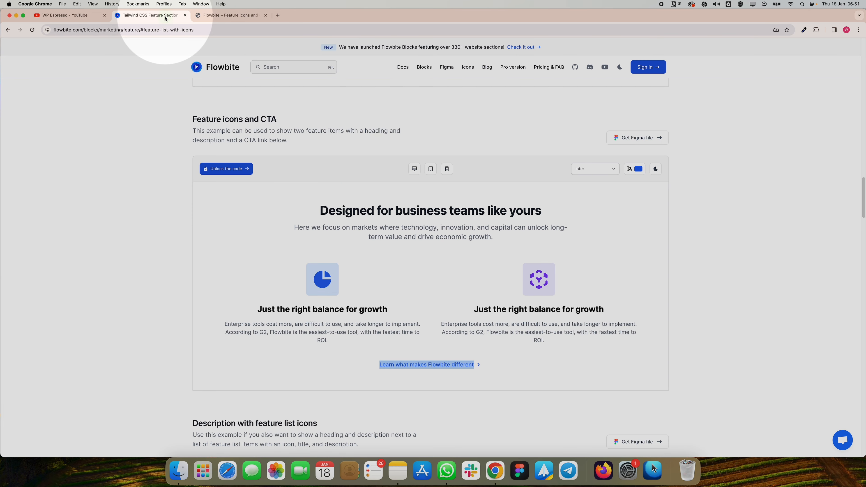
left_click(211, 21)
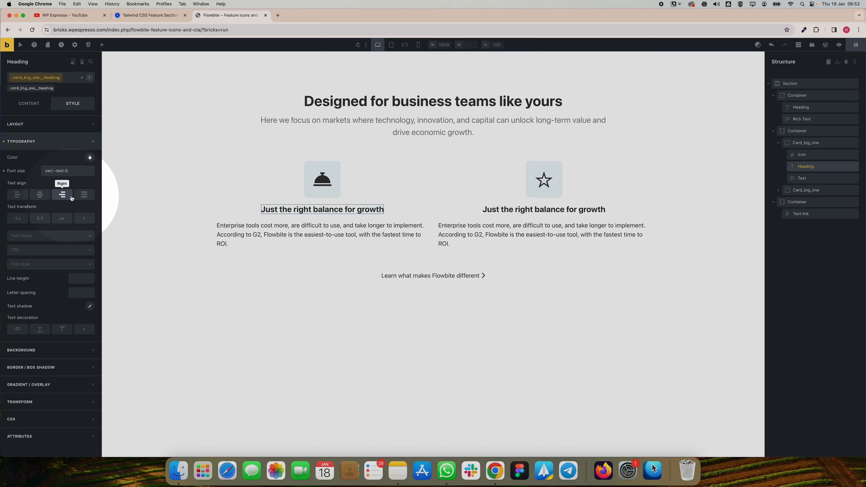
left_click(34, 248)
left_click(32, 315)
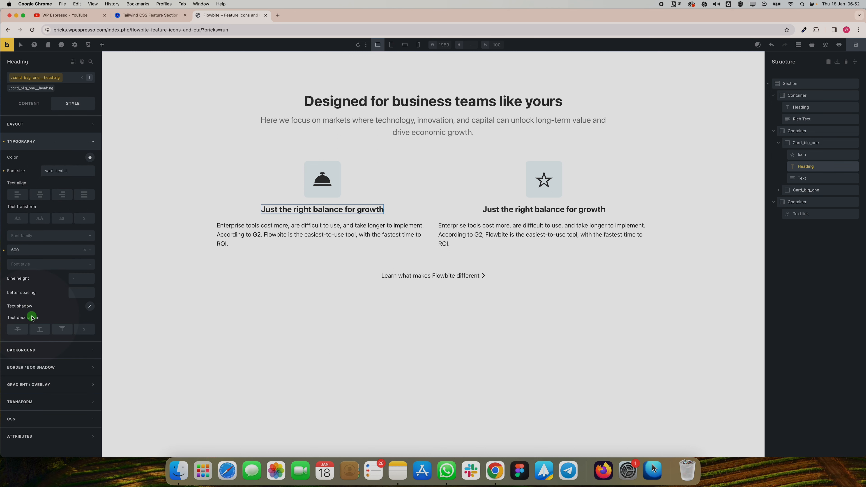
left_click(42, 252)
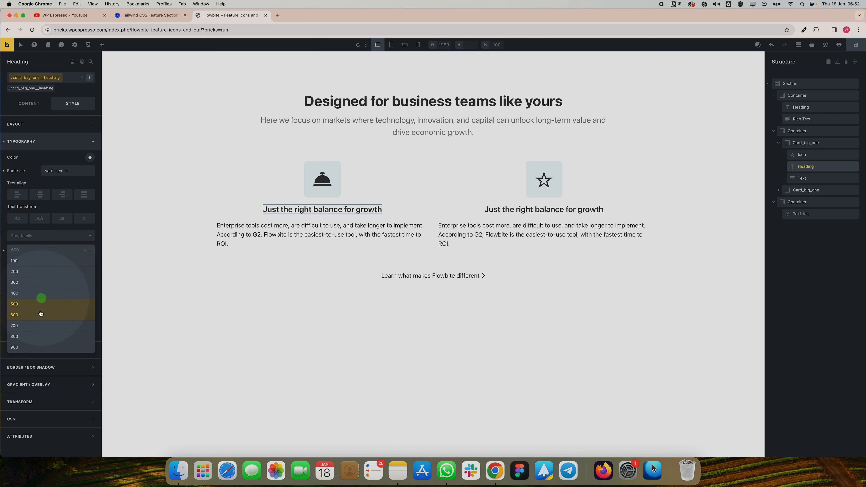
left_click(40, 337)
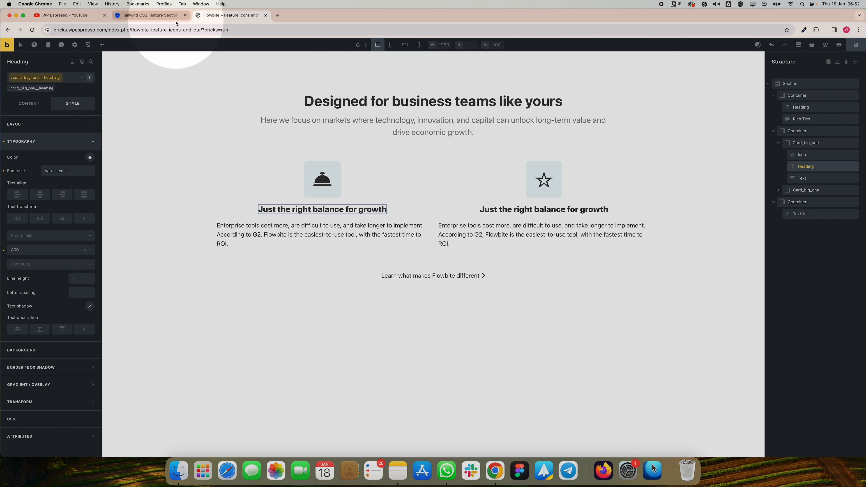
left_click(25, 250)
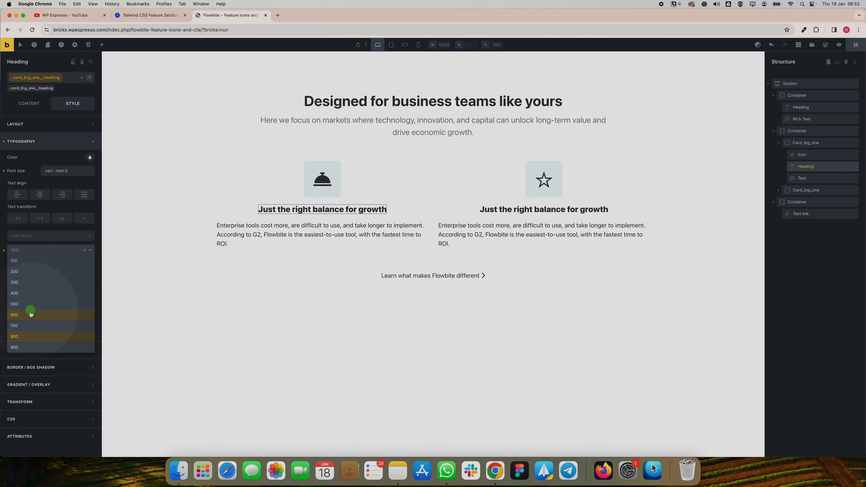
left_click(31, 326)
left_click(36, 250)
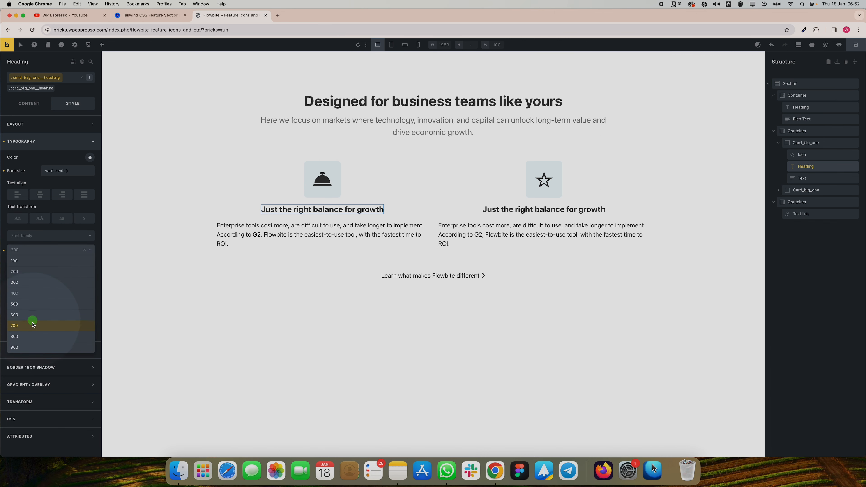
left_click(33, 337)
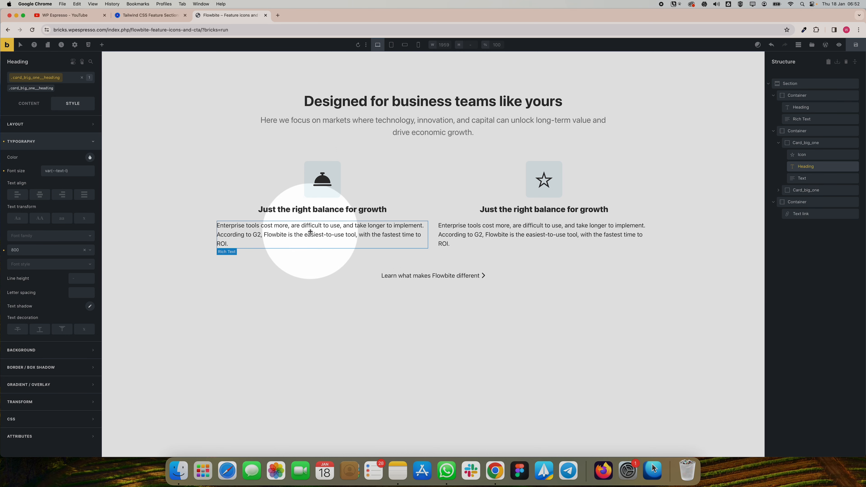
Centre-align the card_big_one__text class's text and colour it with the medium grey from the Neutral palette
left_click(300, 241)
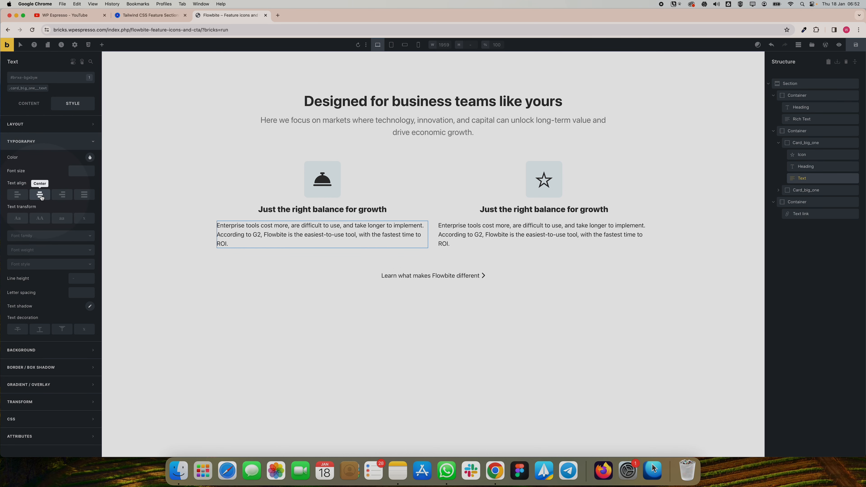
left_click(30, 89)
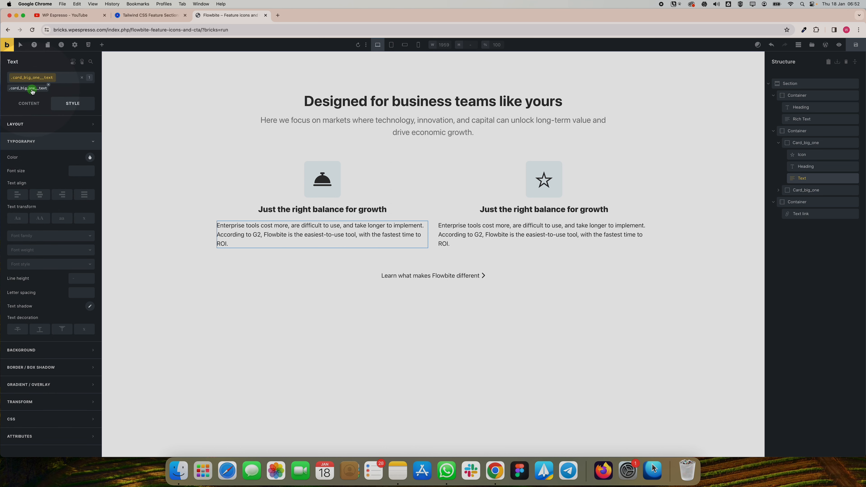
left_click(40, 196)
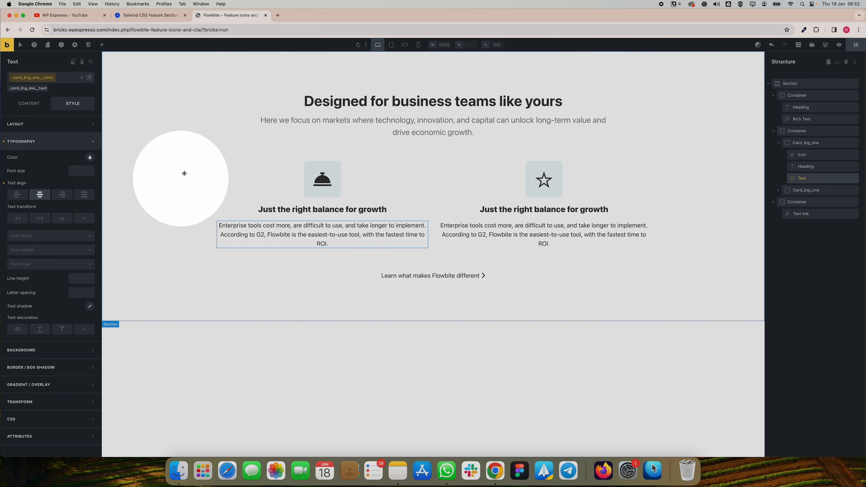
left_click(90, 157)
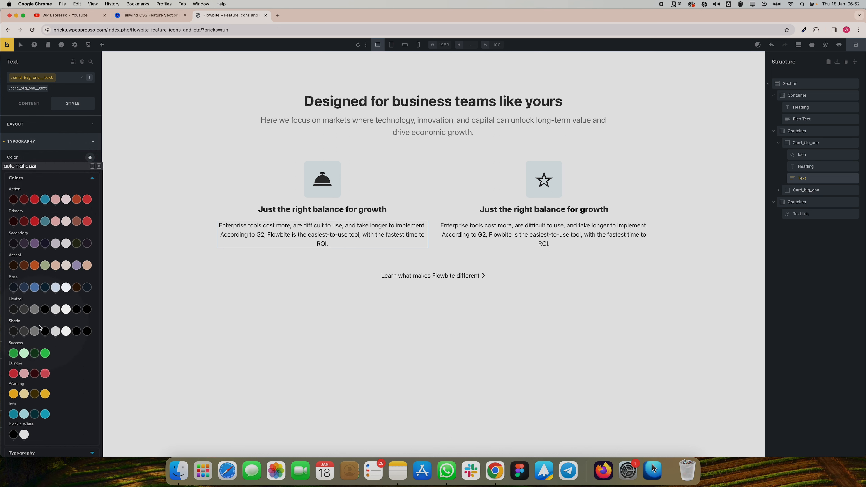
left_click(34, 310)
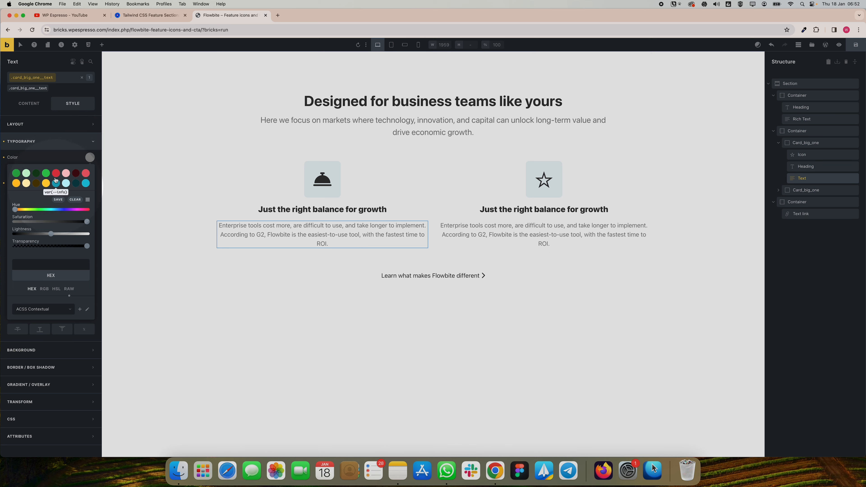
left_click(57, 156)
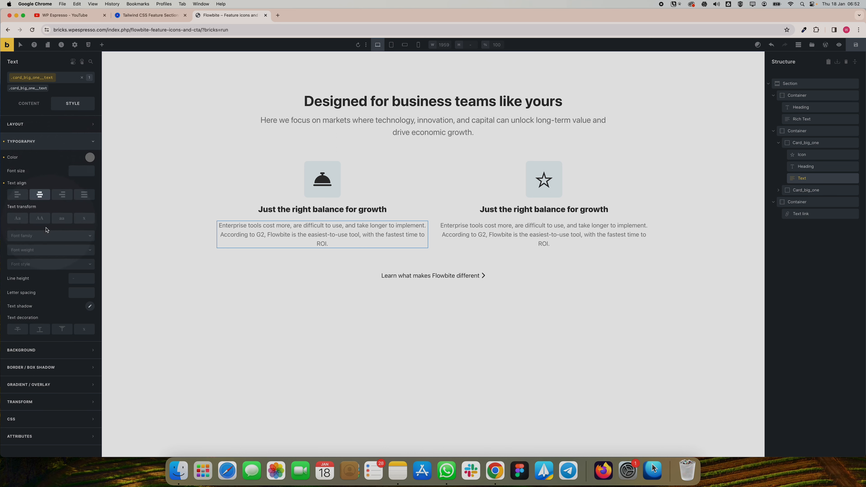
Try font weights 400 and 500 on the card text class against the Flowbite reference, and clear the weight
left_click(49, 257)
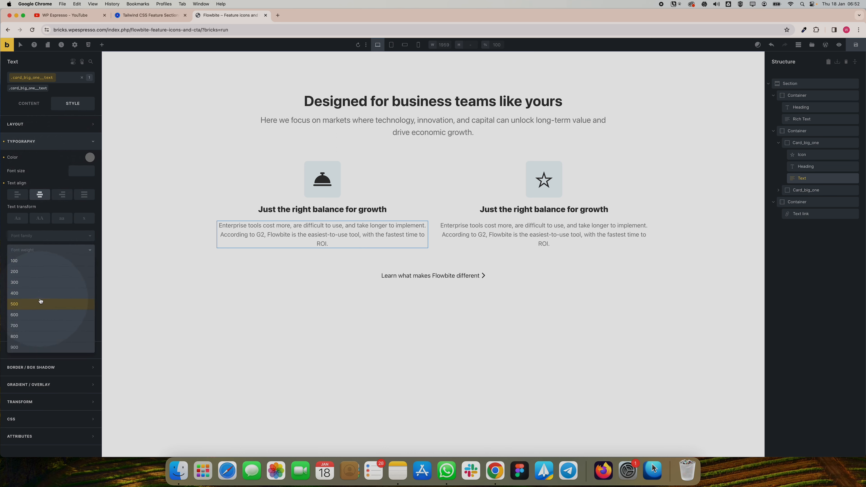
left_click(34, 293)
left_click(30, 257)
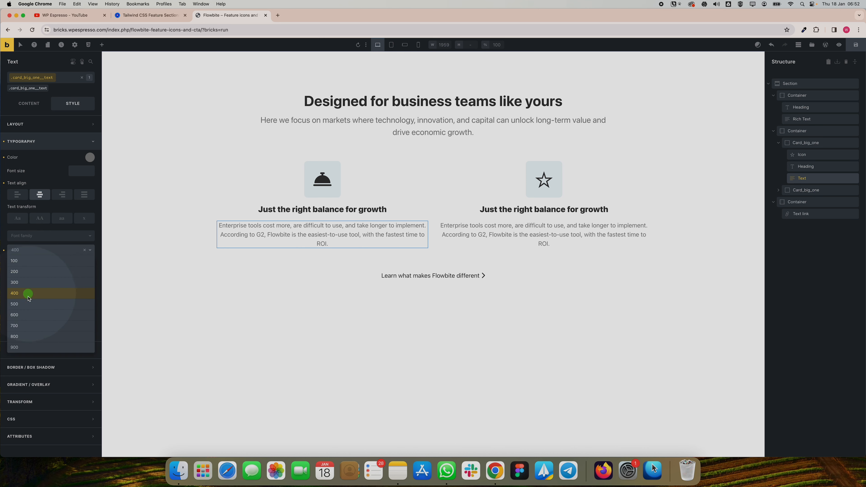
left_click(27, 306)
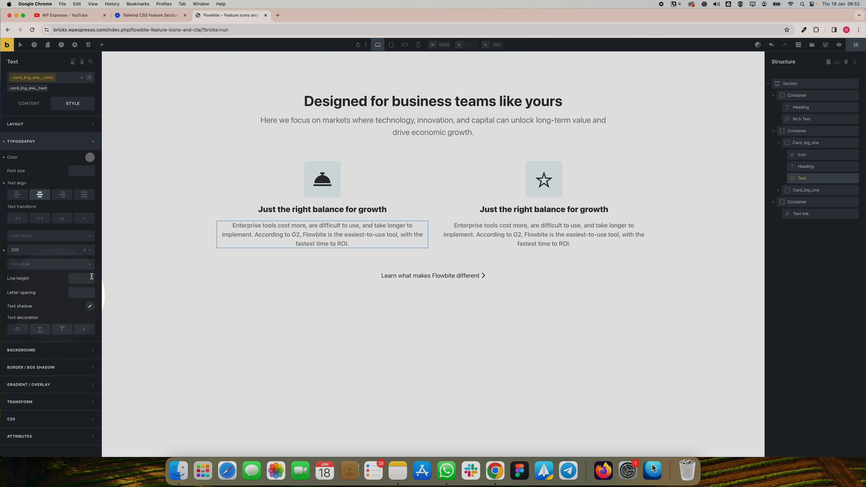
left_click(176, 15)
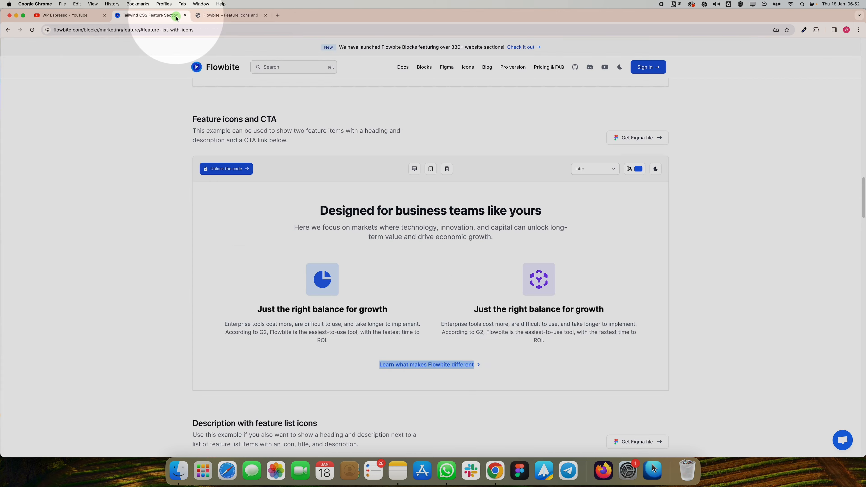
left_click(219, 16)
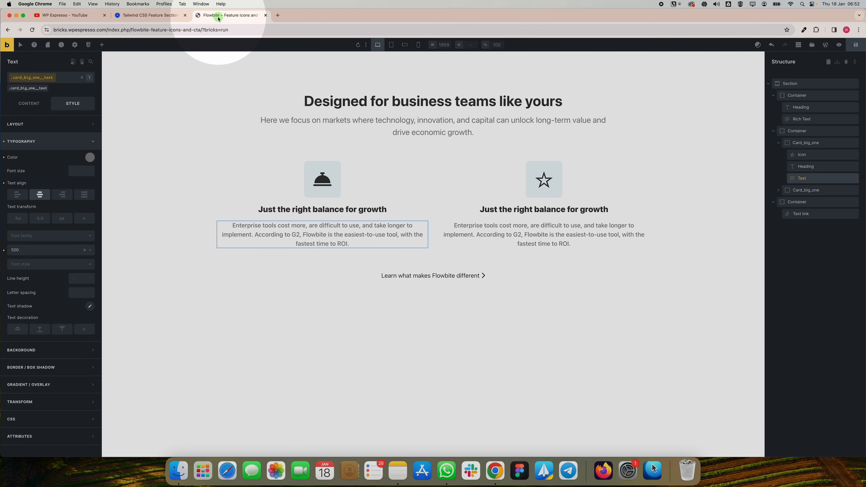
left_click(5, 250)
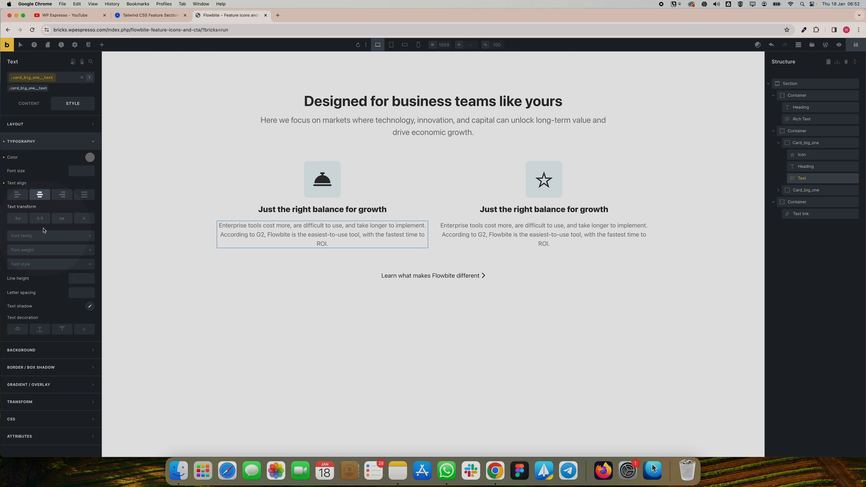
left_click(58, 142)
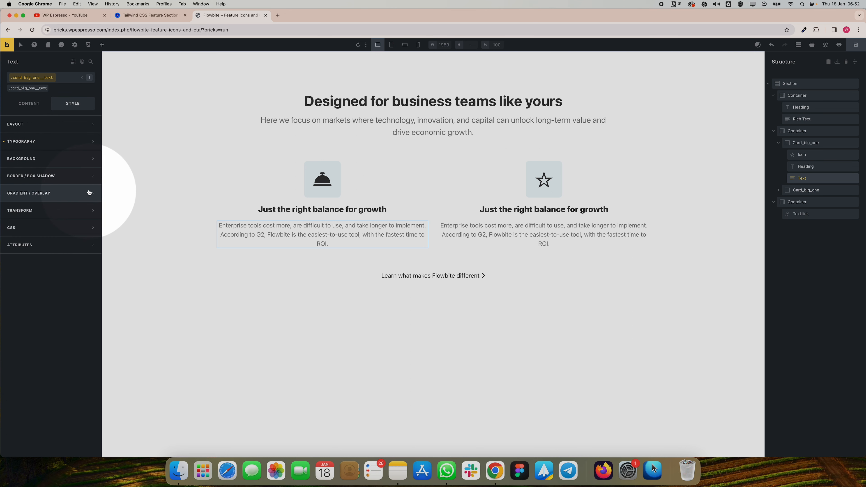
Colour the first card's icon teal on its card_big_one__icon class using the Automatic.css colours
left_click(323, 181)
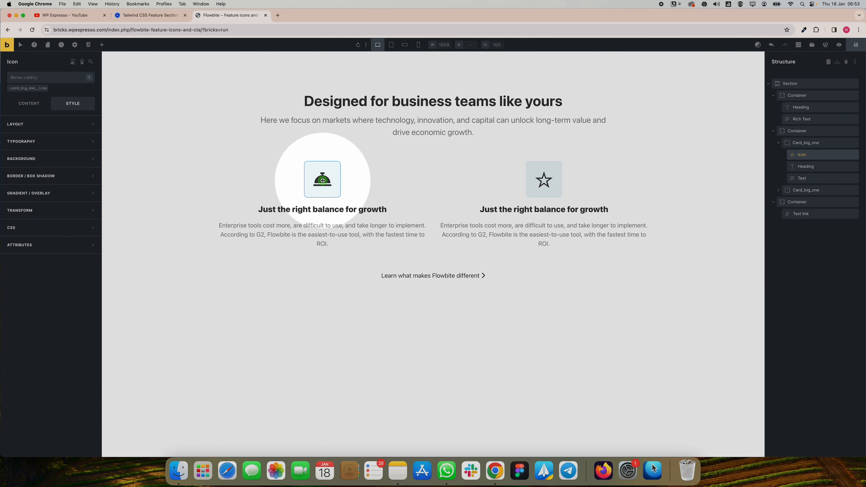
left_click(36, 88)
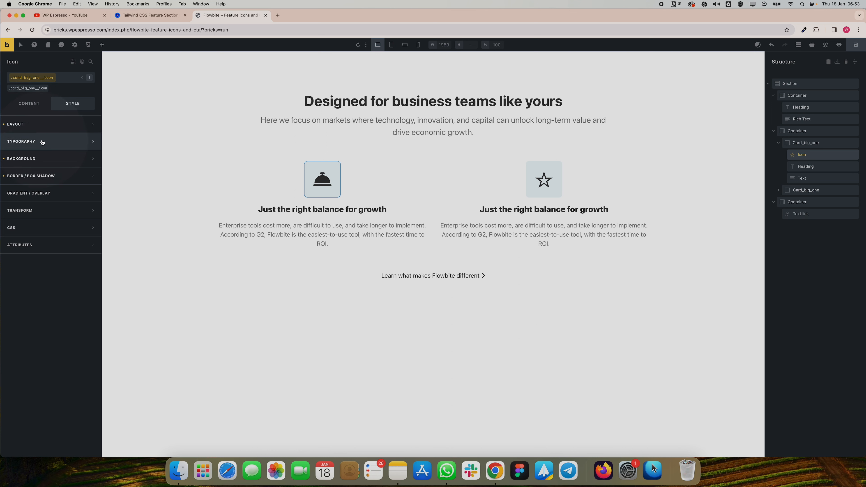
left_click(29, 105)
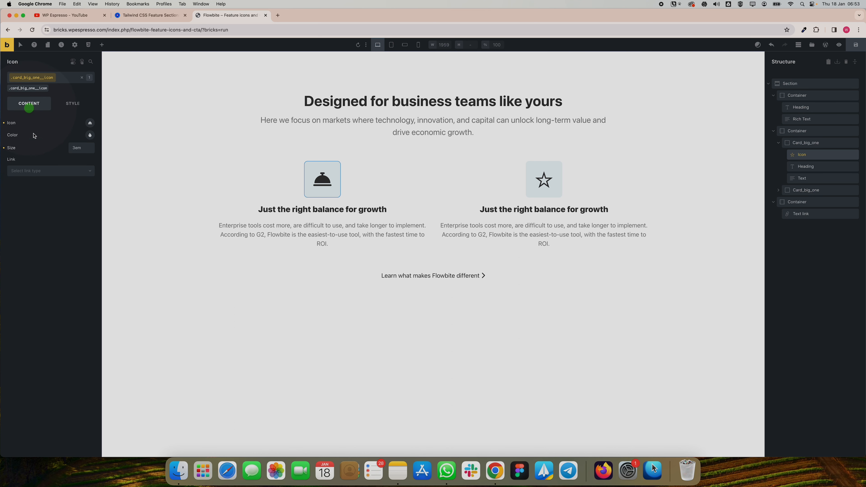
left_click(90, 134)
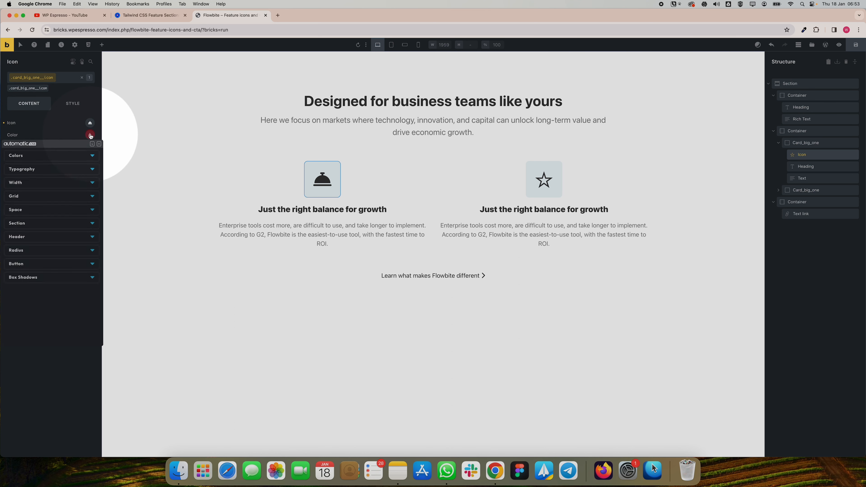
left_click(64, 154)
left_click(47, 177)
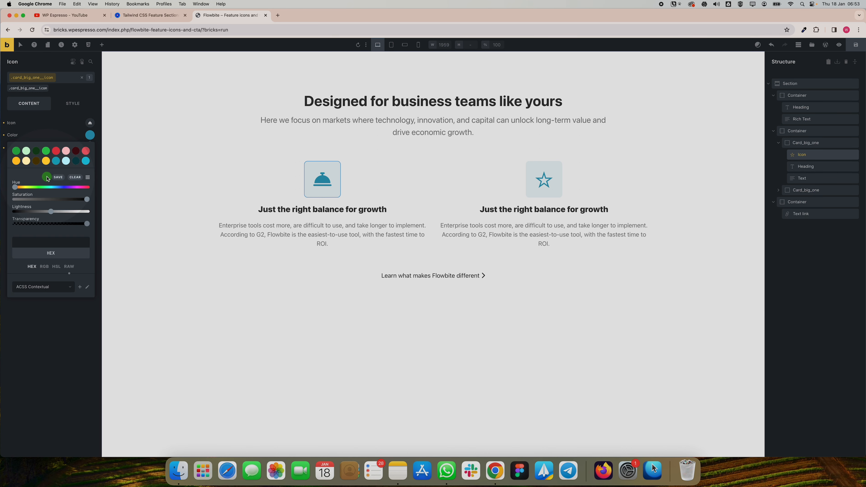
left_click(64, 133)
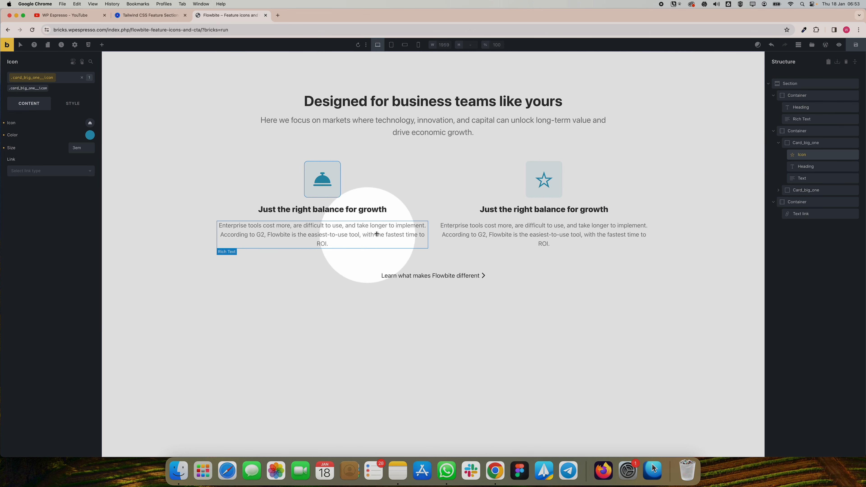
Inspect the CTA link's typography and compare its text size with the Flowbite reference
left_click(444, 277)
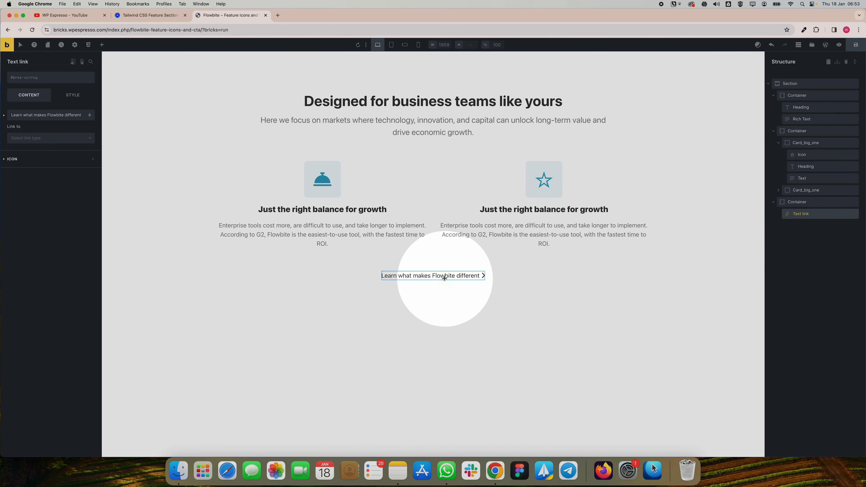
left_click(72, 95)
left_click(54, 167)
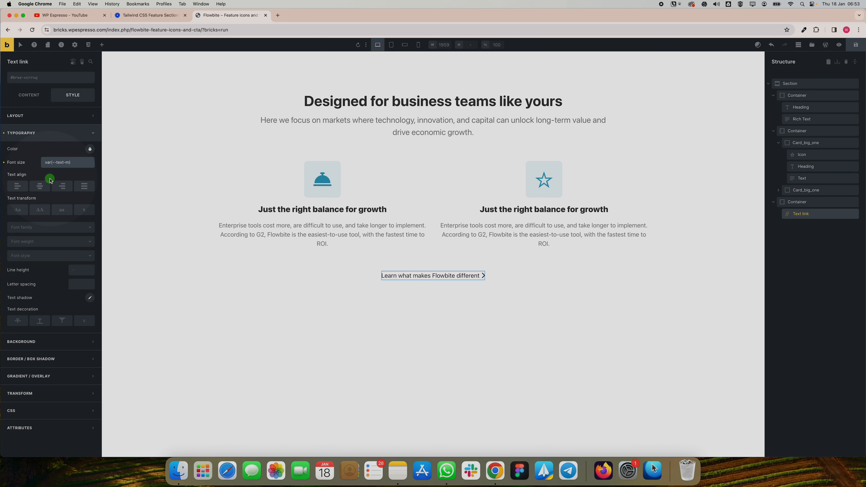
left_click(153, 15)
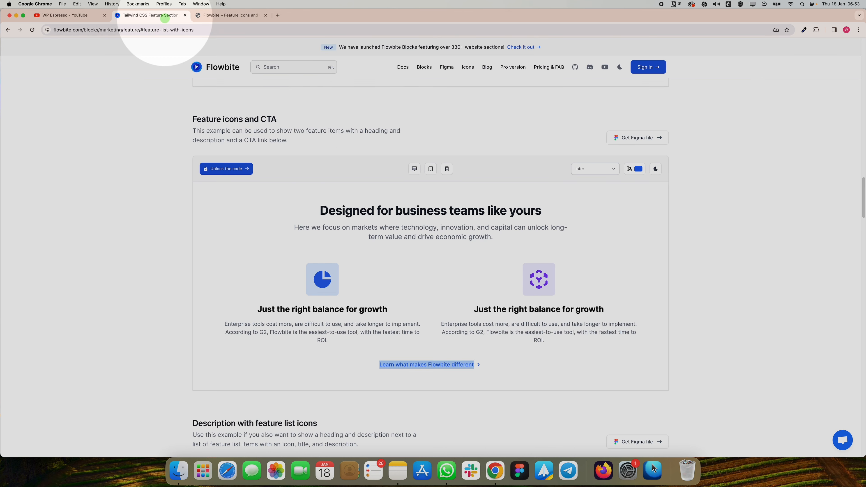
left_click(445, 383)
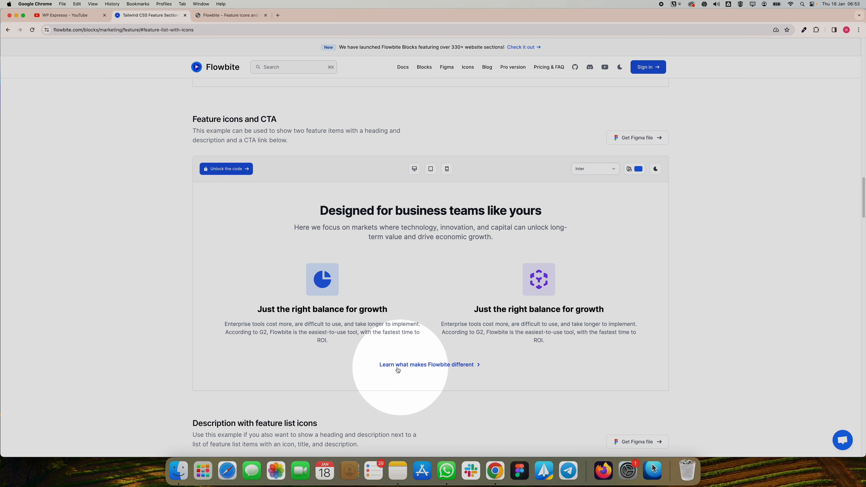
key("ctrl+Tab")
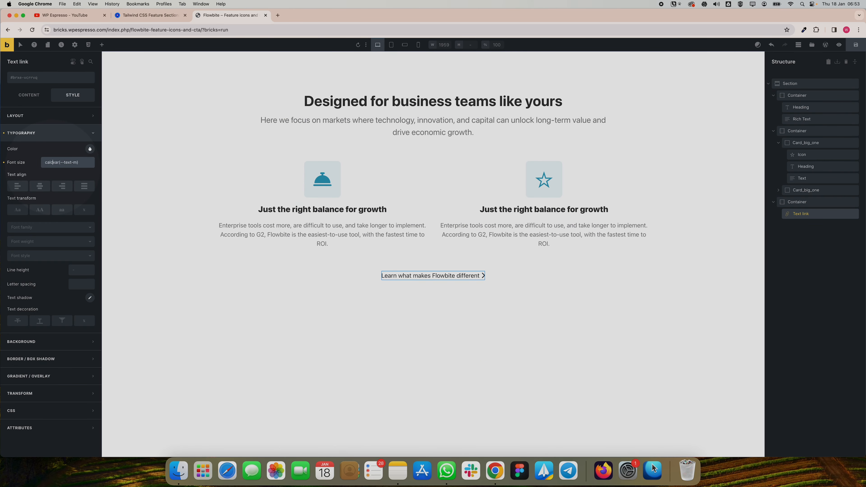
Wrap the CTA link's font size in calc(var(--text-m)/…), trying the divisors 2, 1.2 and 1.5
type("(")
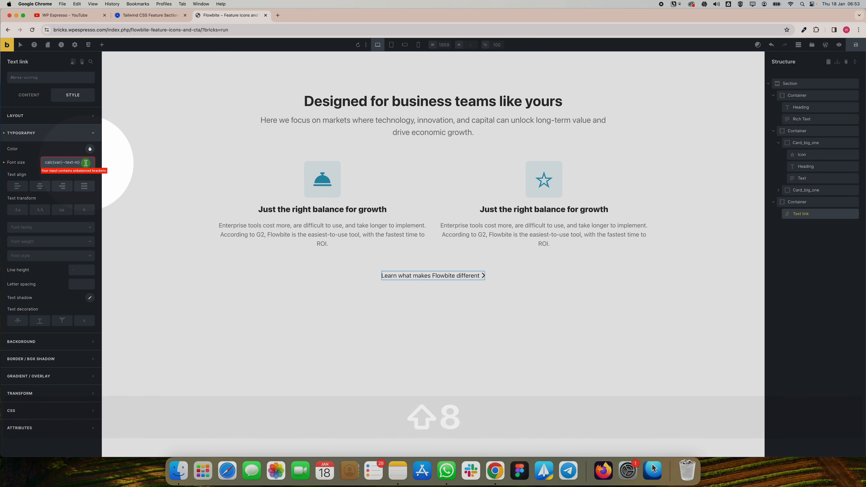
type("/2)")
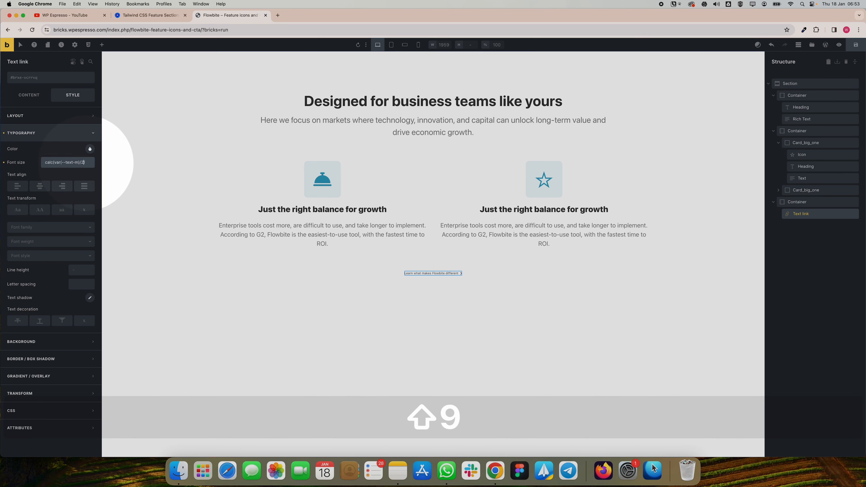
key("Left")
key("BackSpace")
type("1")
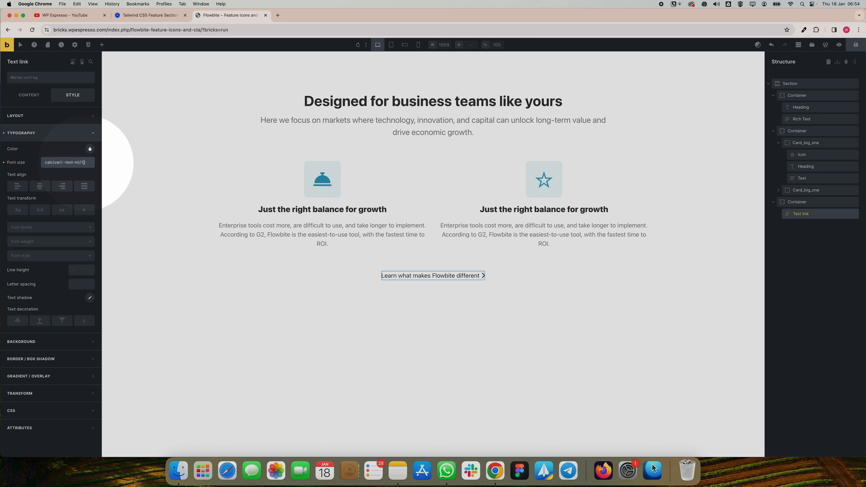
type(".2")
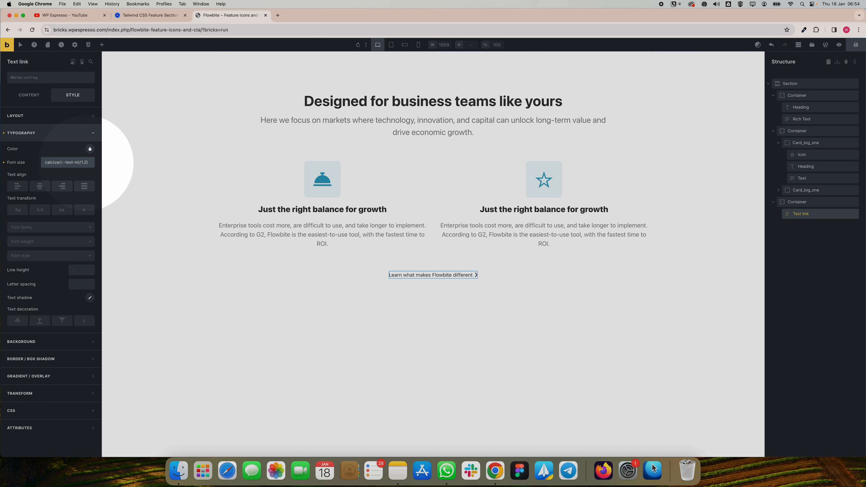
key("BackSpace")
type("5")
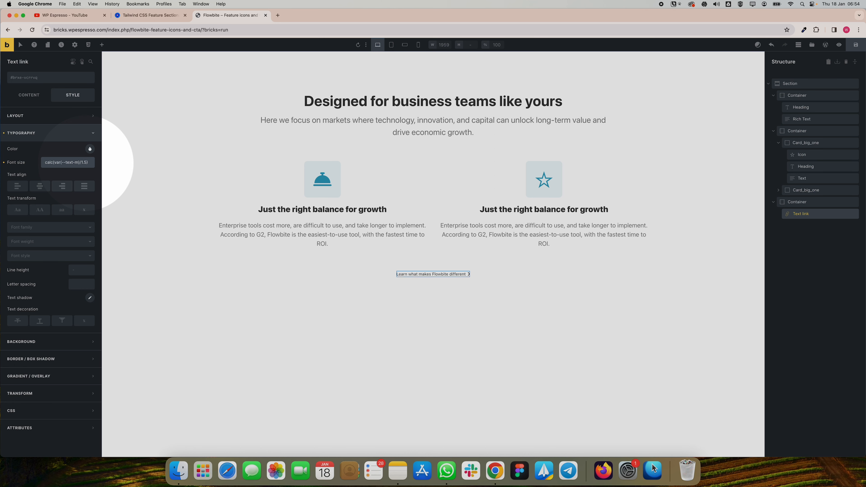
Try 0.8, 0.9, 0.7 and 0.2 as divisors in the CTA link's calc font size
key("BackSpace")
key("BackSpace")
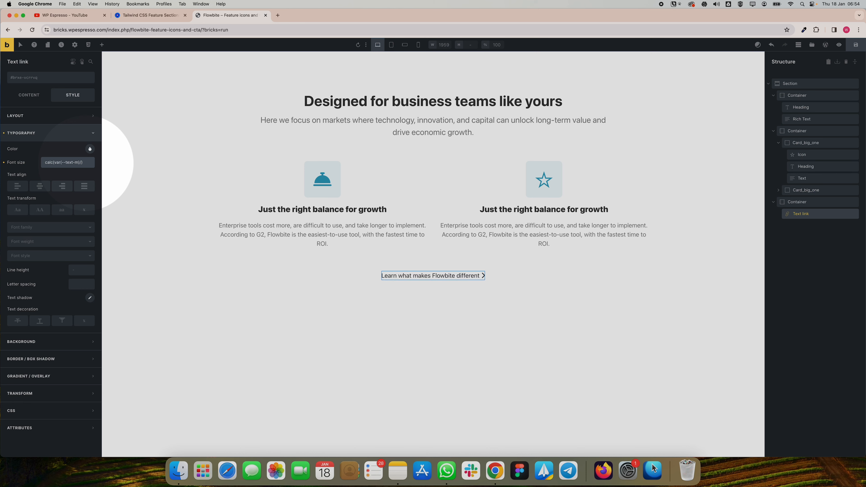
type("0.8")
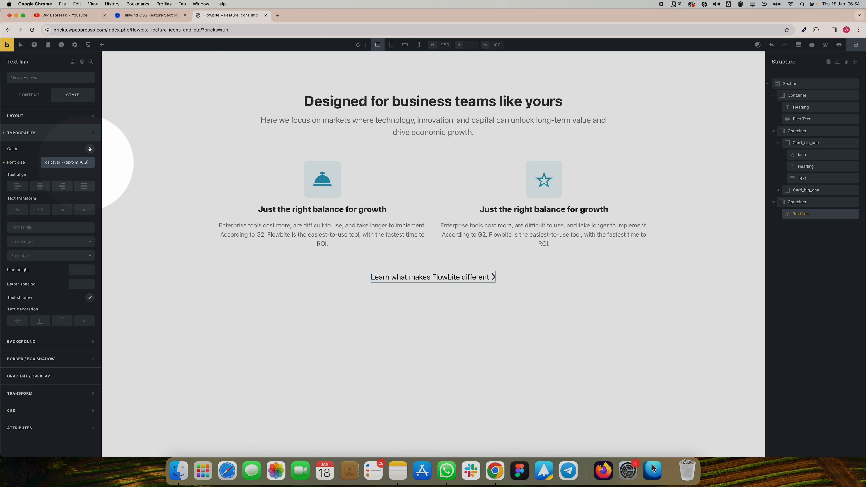
key("BackSpace")
type("6")
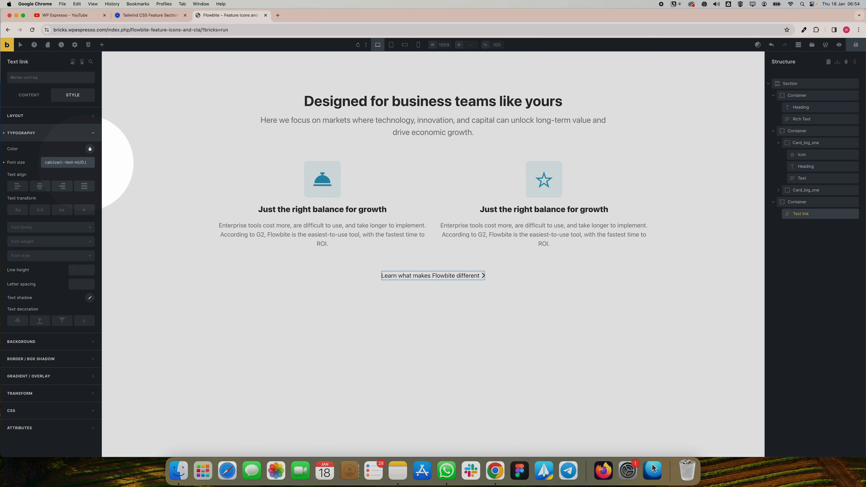
key("BackSpace")
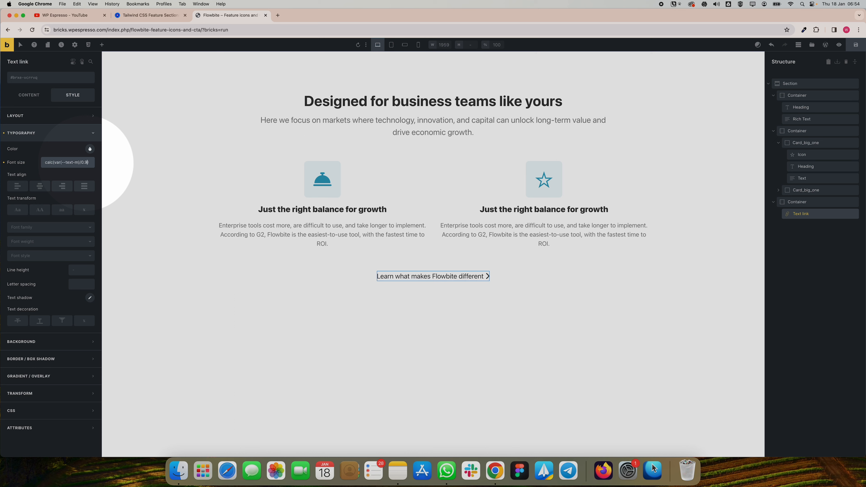
type("8")
key("BackSpace")
type("7")
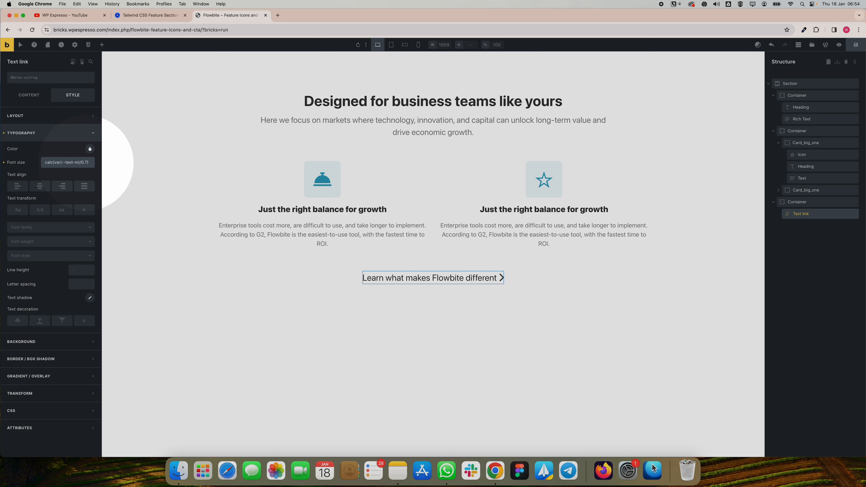
key("BackSpace")
type("4")
key("BackSpace")
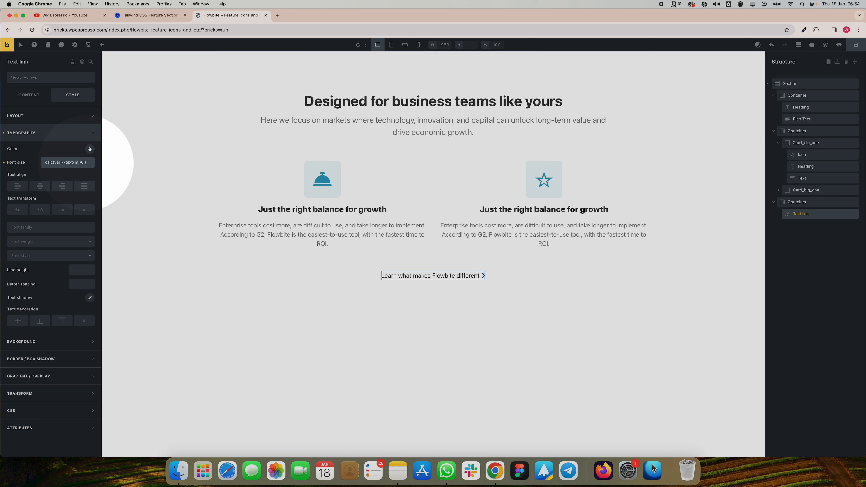
type("2")
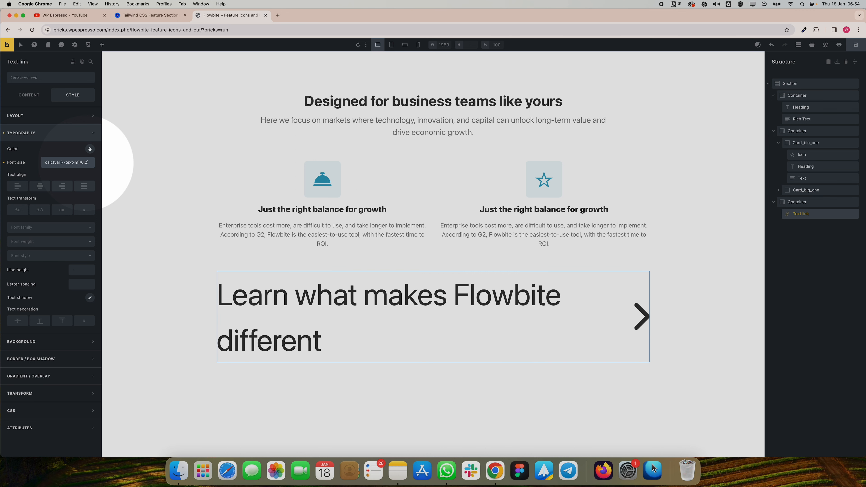
Retry the divisor 1.2, then set the CTA link's font size to calc(var(--text-m)/1.1) and check it deselected
key("BackSpace")
key("BackSpace")
key("BackSpace")
type("1")
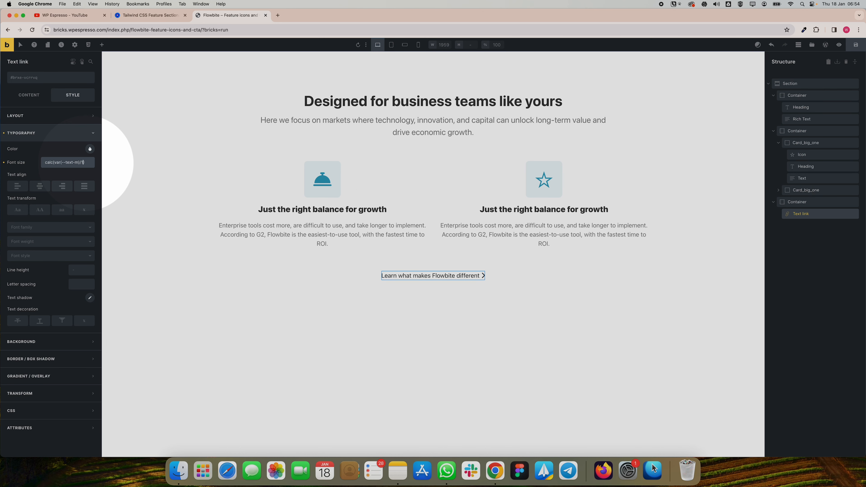
type(".2")
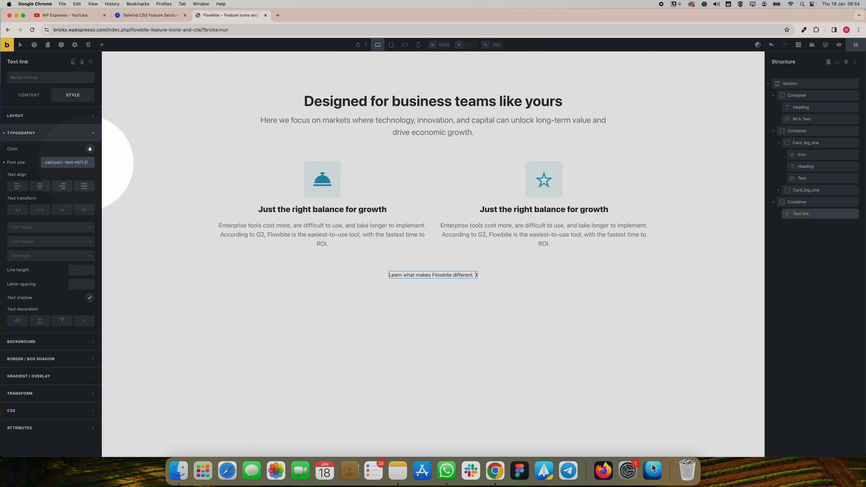
key("BackSpace")
type("3")
key("BackSpace")
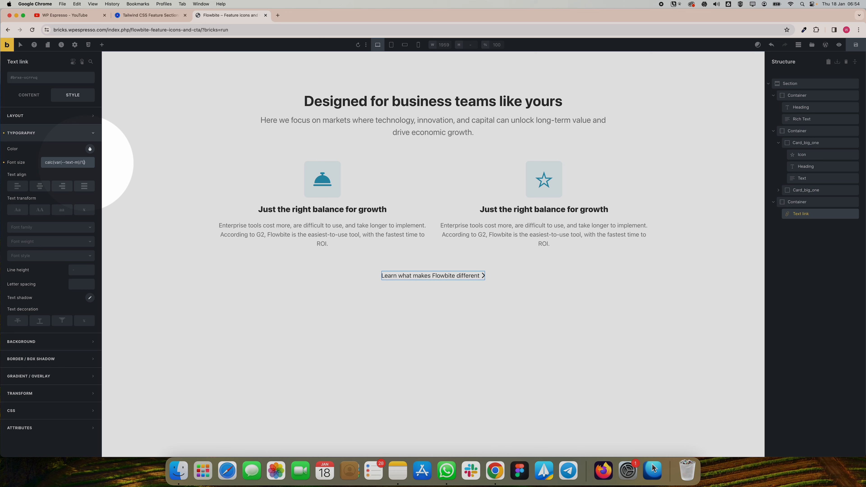
type("4")
key("BackSpace")
key("BackSpace")
left_click(88, 164)
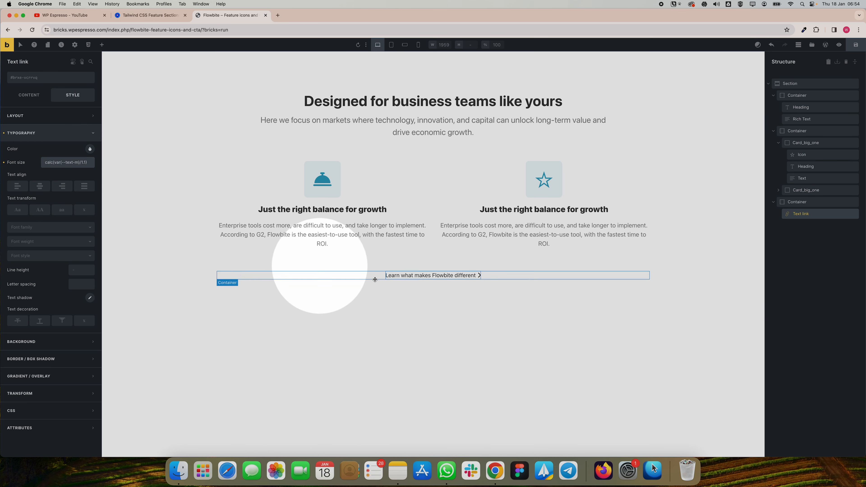
left_click(437, 295)
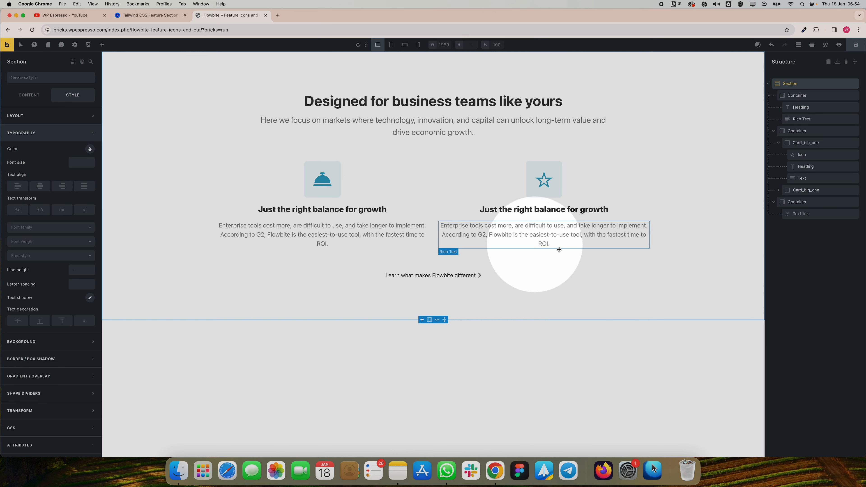
Set the CTA link's link type to External URL, leaving the URL empty
left_click(461, 277)
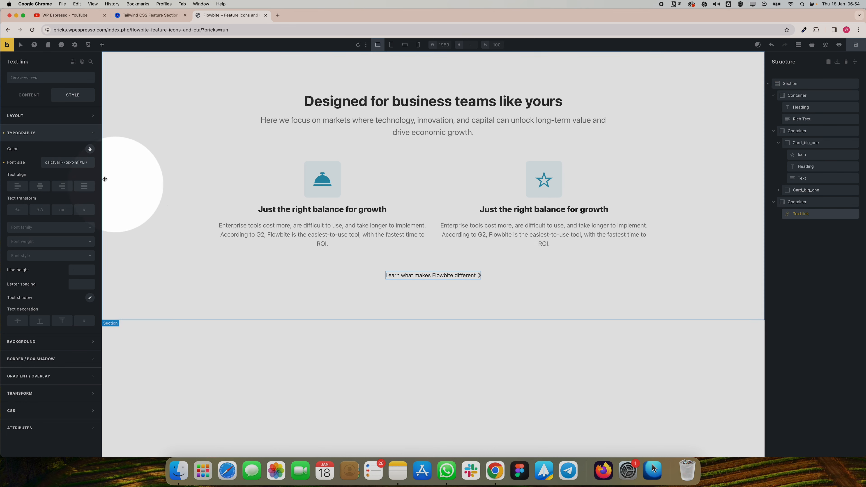
left_click(42, 98)
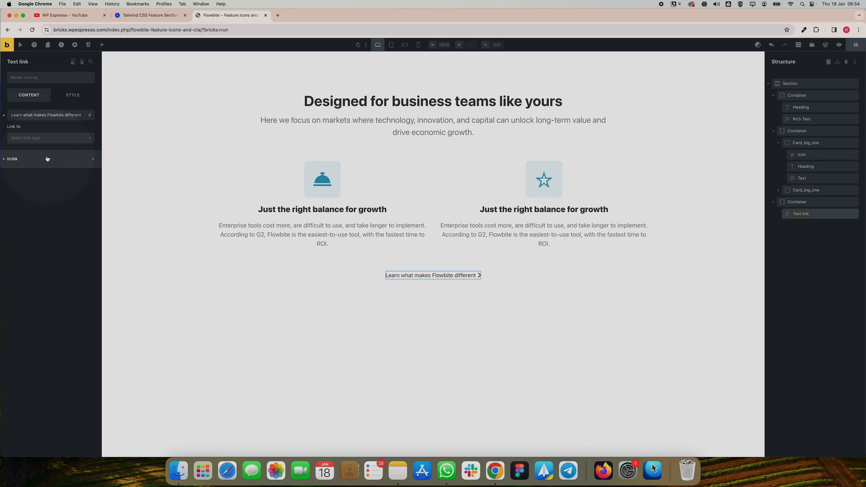
left_click(37, 141)
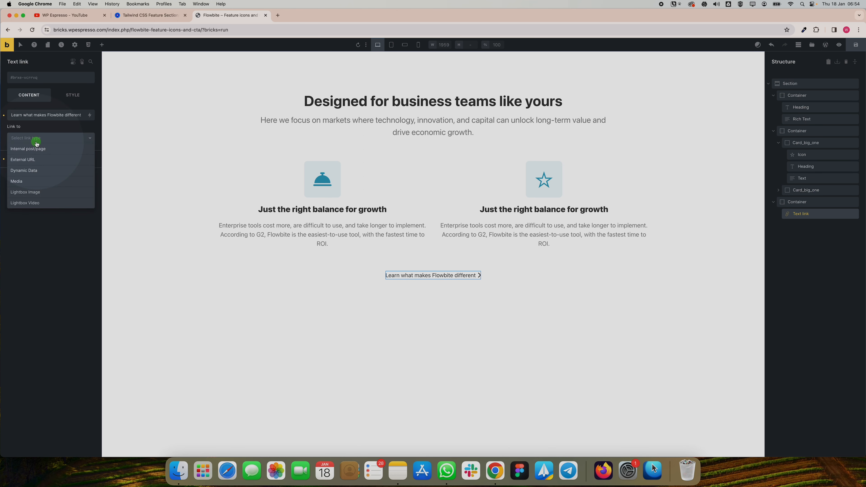
left_click(37, 159)
left_click(42, 159)
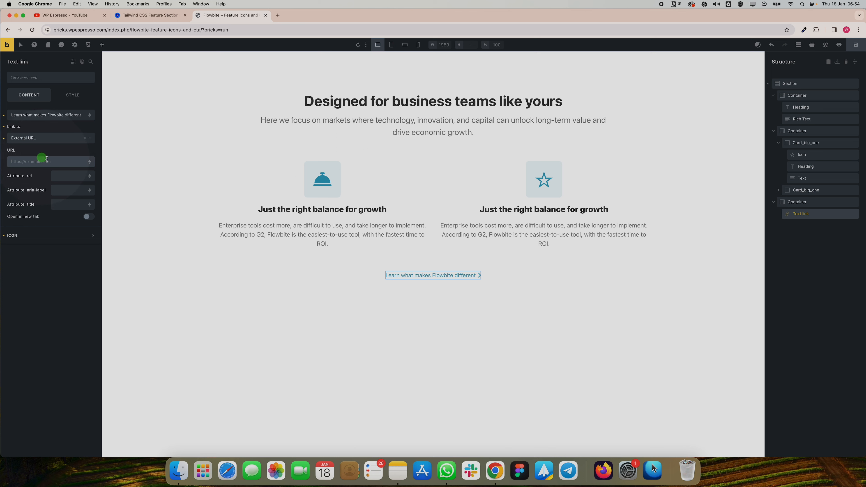
left_click(32, 138)
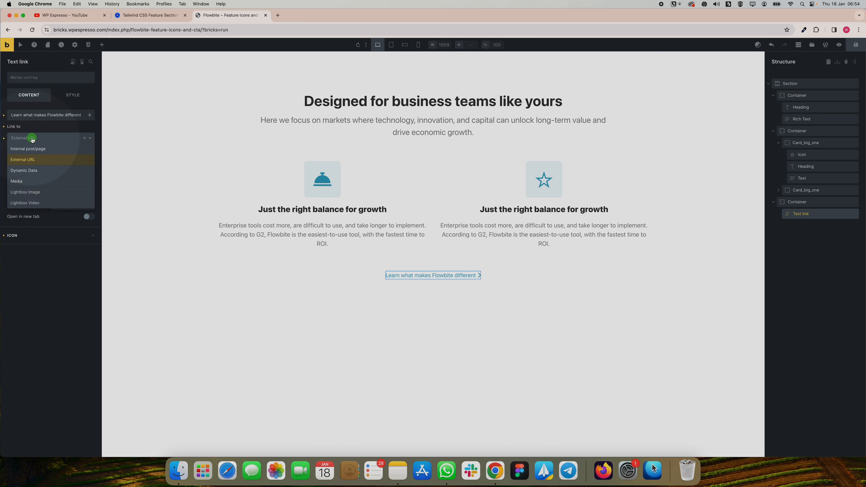
left_click(32, 139)
left_click(60, 148)
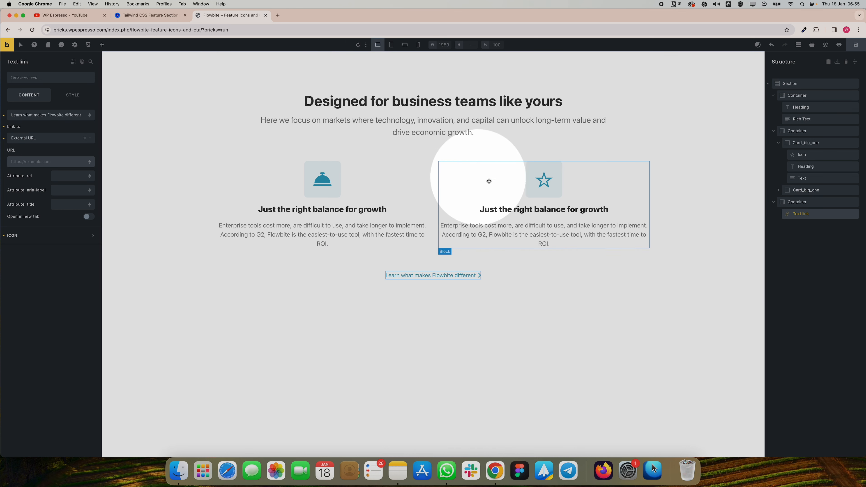
Go down through the breakpoints to mobile portrait and set the cards container's grid template columns to var(--grid-1) there
left_click(392, 45)
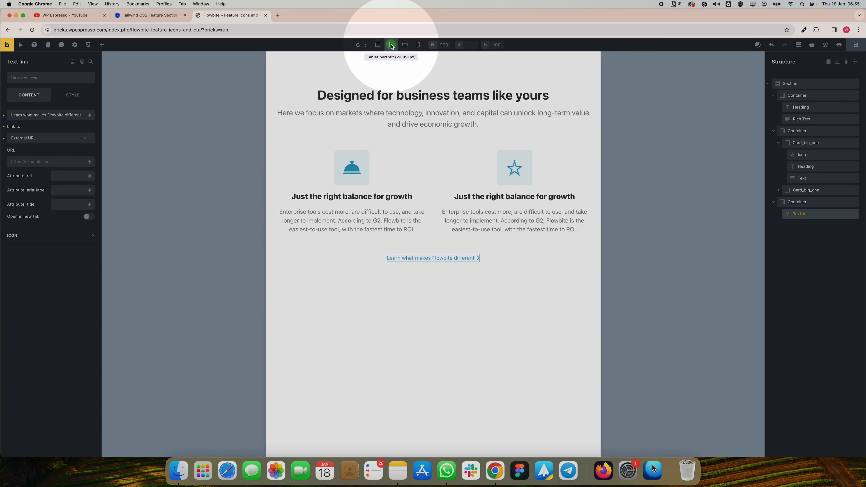
left_click(403, 46)
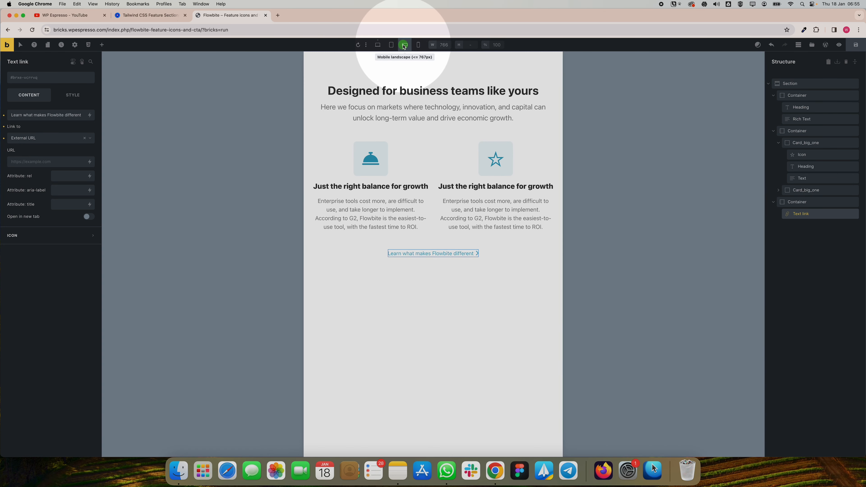
left_click(418, 44)
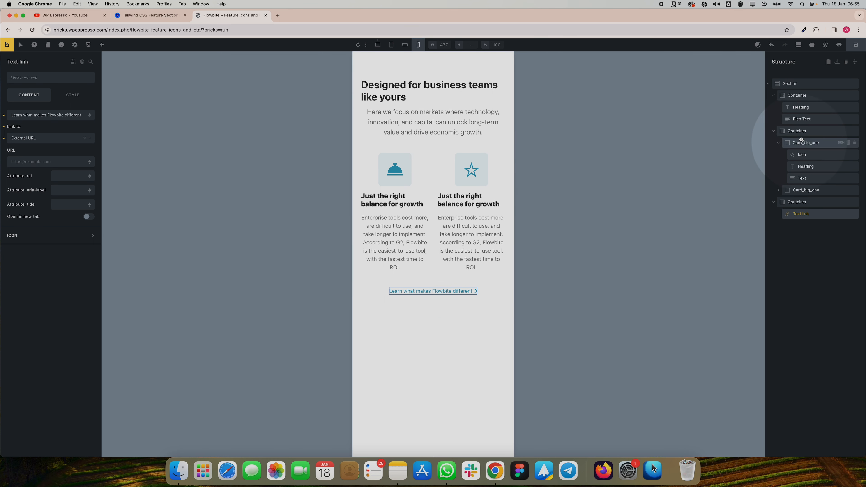
left_click(786, 133)
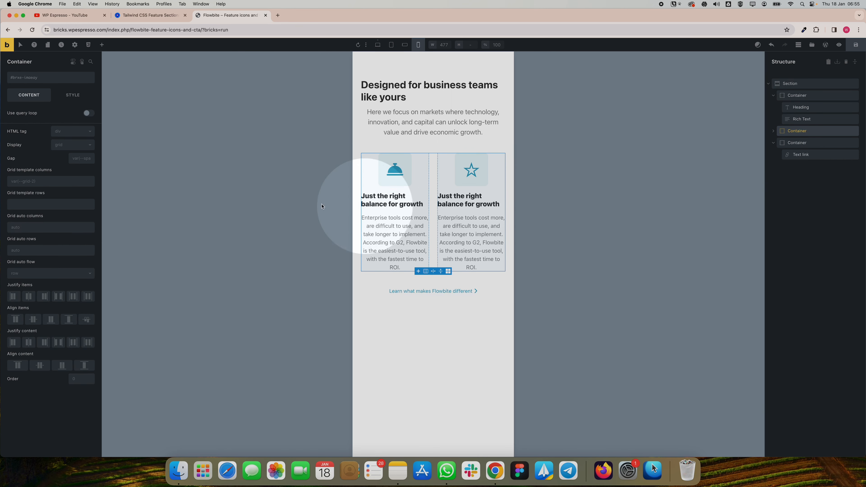
right_click(46, 181)
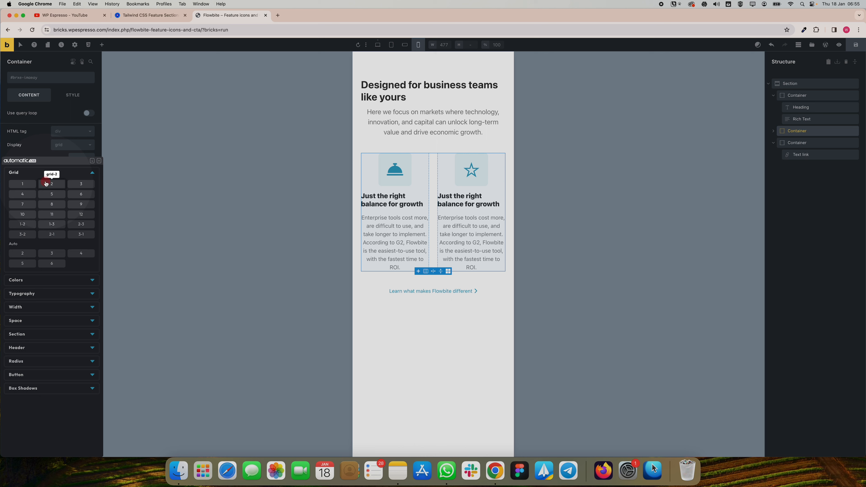
left_click(28, 185)
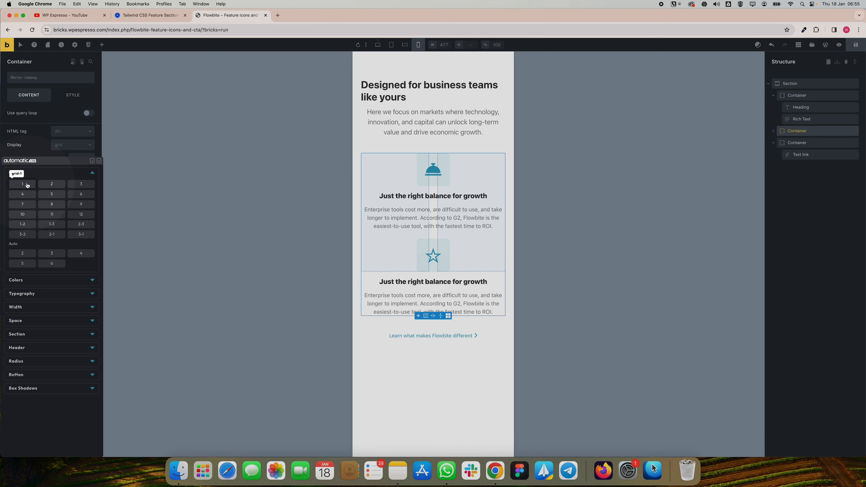
left_click(27, 185)
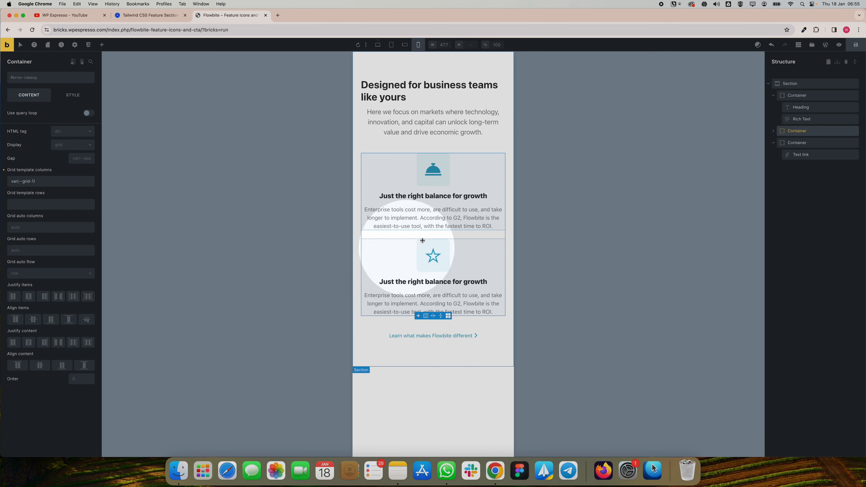
Center the text alignment of the "Designed for business teams like yours" heading at the desktop base breakpoint
left_click(424, 97)
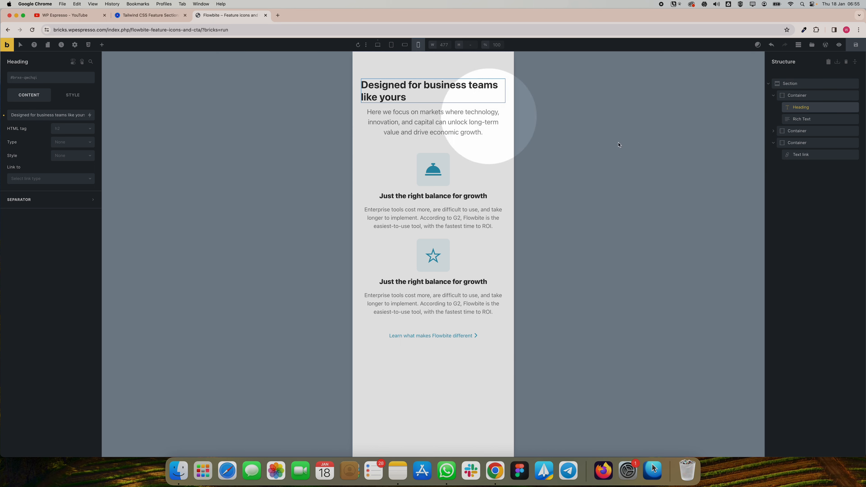
left_click(380, 50)
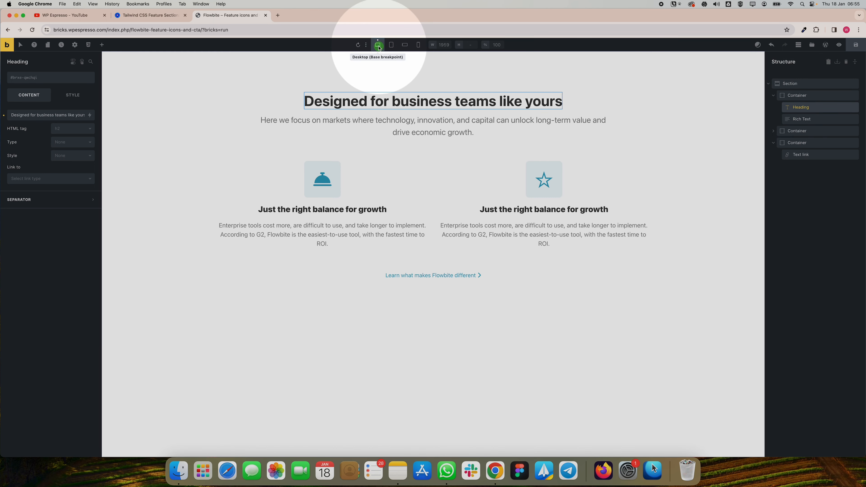
left_click(382, 104)
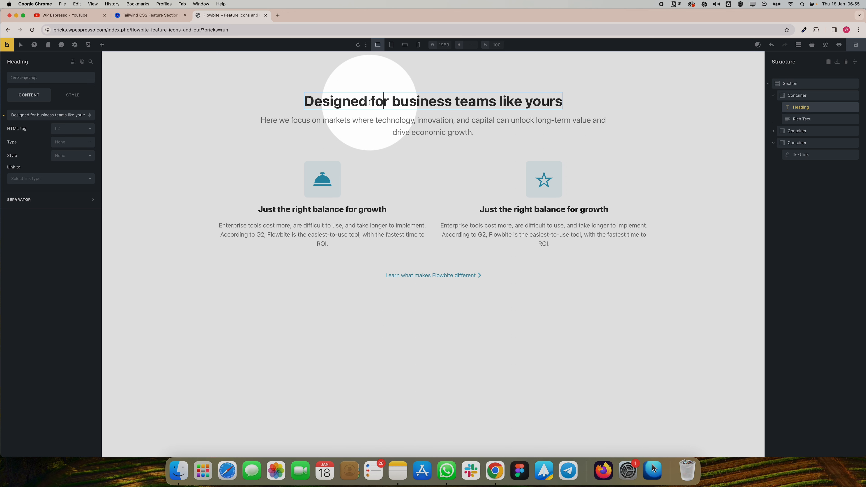
left_click(70, 96)
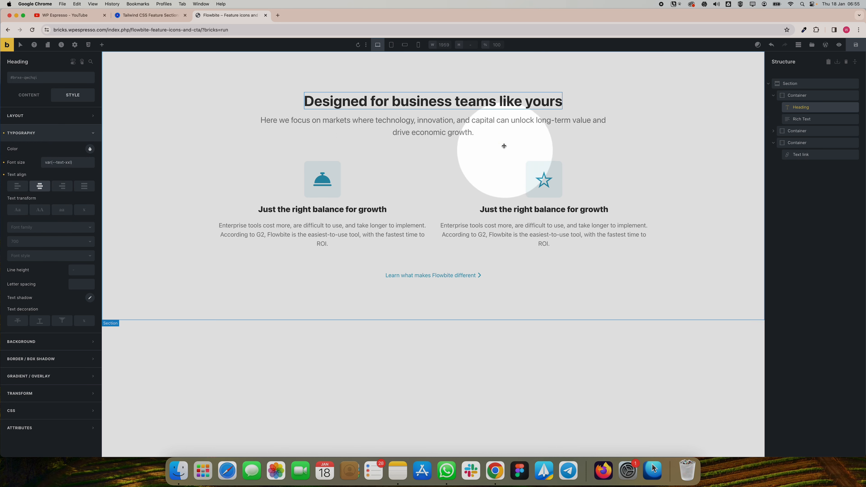
left_click(478, 127)
left_click(476, 105)
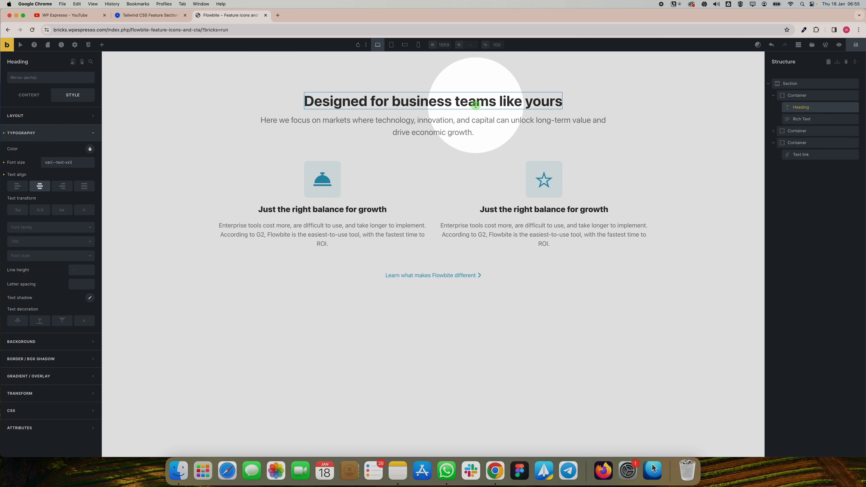
Check the section's layout at the mobile portrait, mobile landscape, tablet portrait and desktop breakpoints
left_click(417, 45)
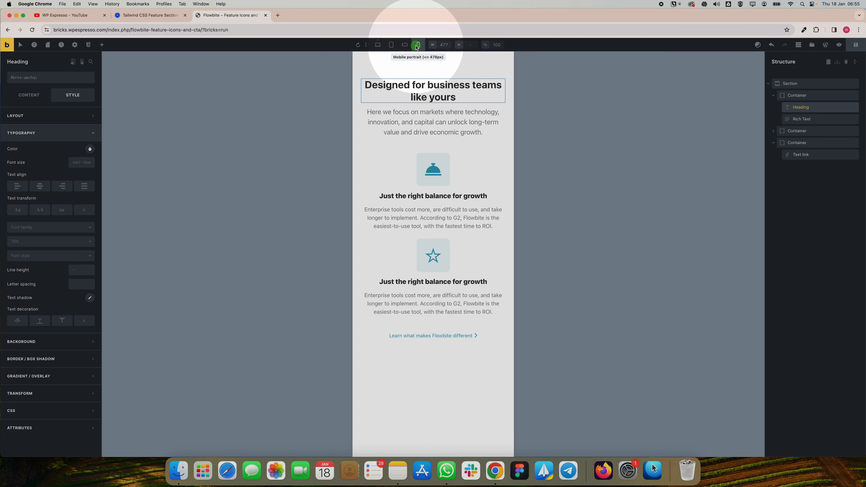
left_click(405, 44)
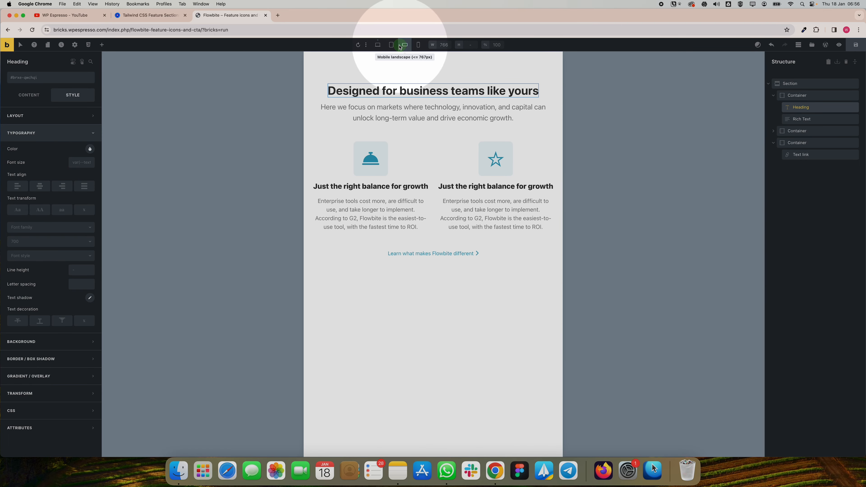
left_click(392, 45)
left_click(379, 45)
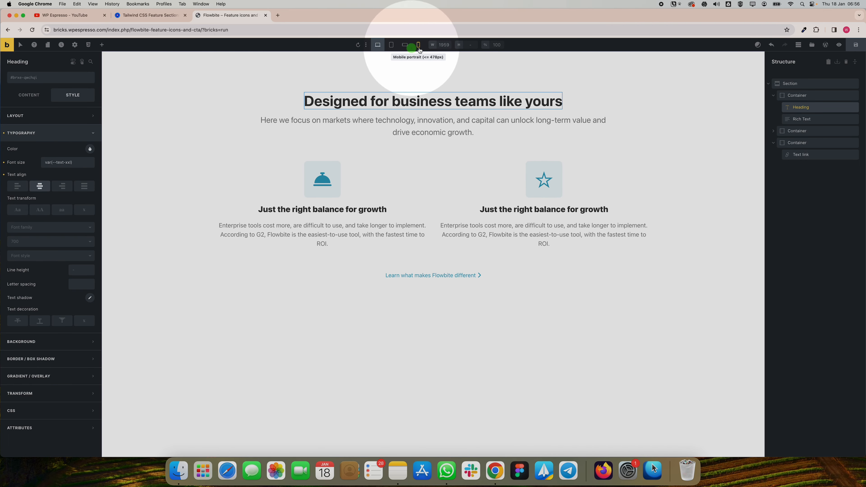
left_click(419, 46)
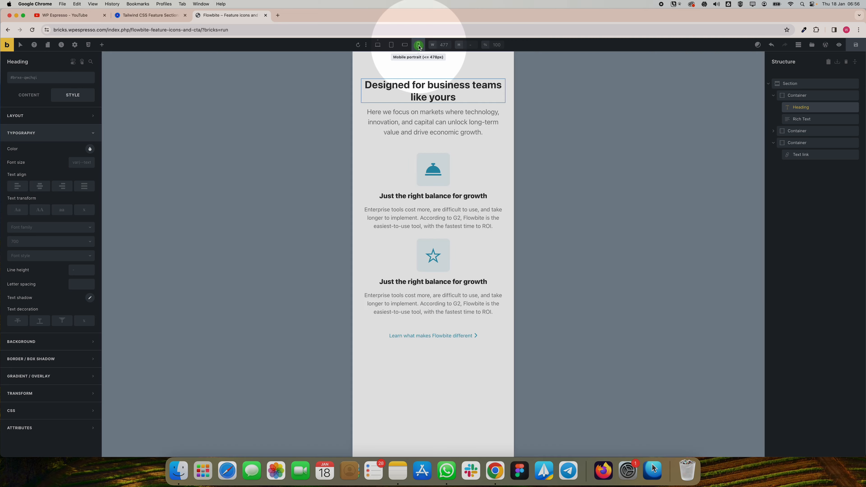
left_click(407, 46)
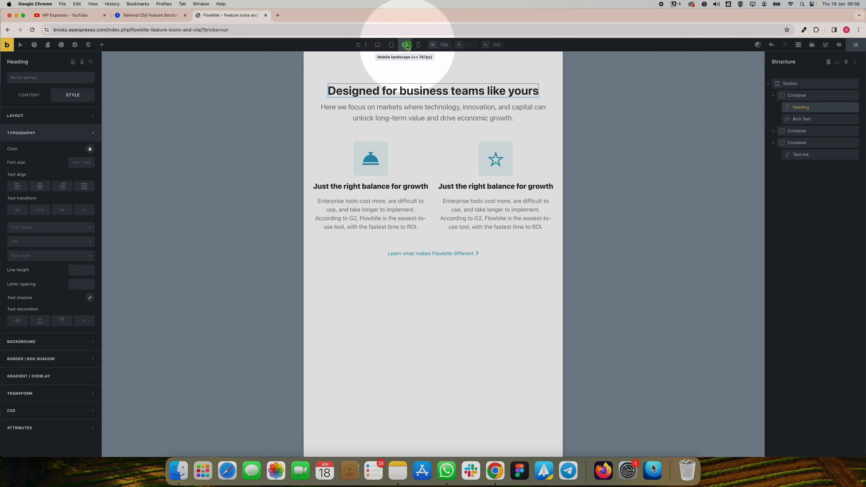
left_click(391, 45)
left_click(379, 45)
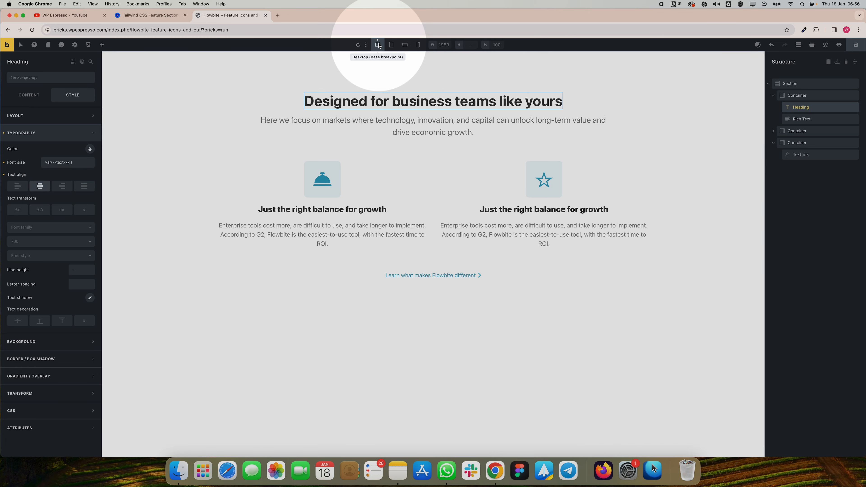
Save the page and open its frontend preview in a new browser tab
left_click(456, 383)
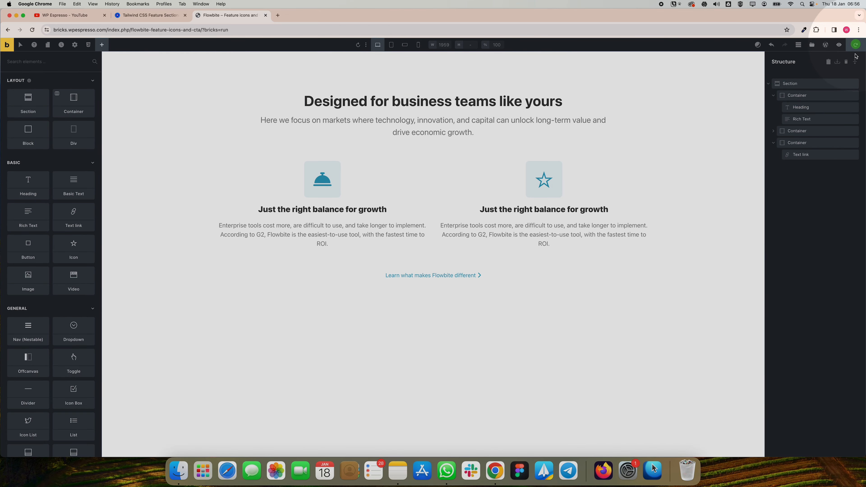
left_click(857, 44)
left_click(839, 45)
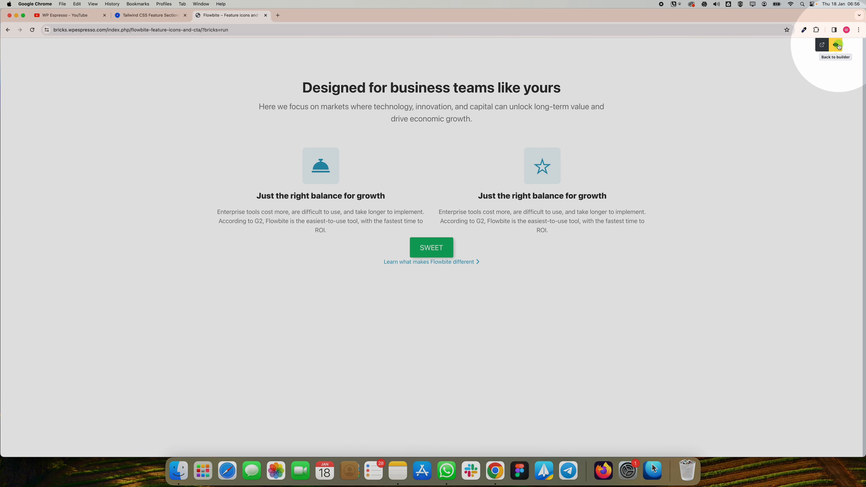
left_click(823, 47)
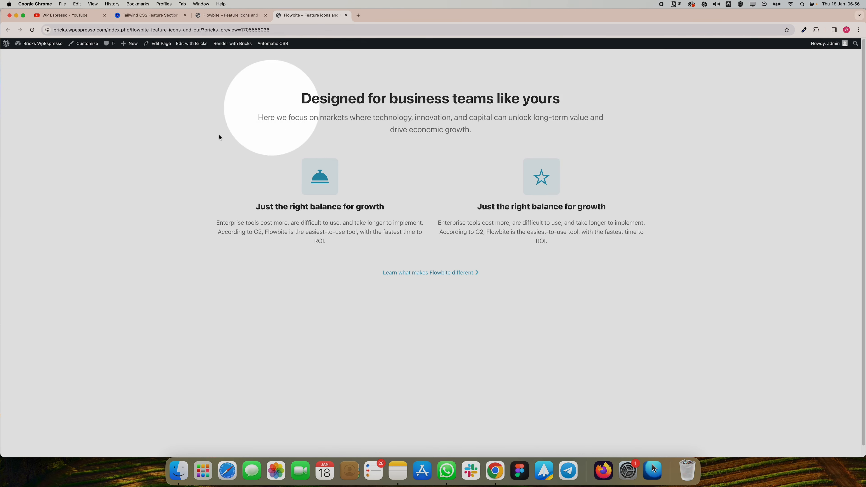